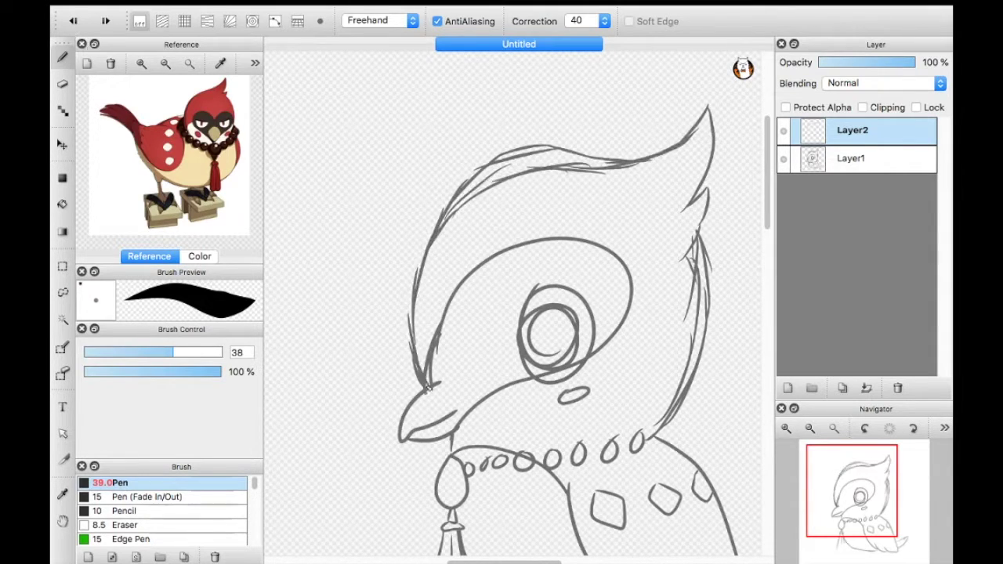
Ink the head top and back of the head, check them against the sketch, then undo both
drag(425, 382, 743, 164)
click(785, 159)
click(785, 159)
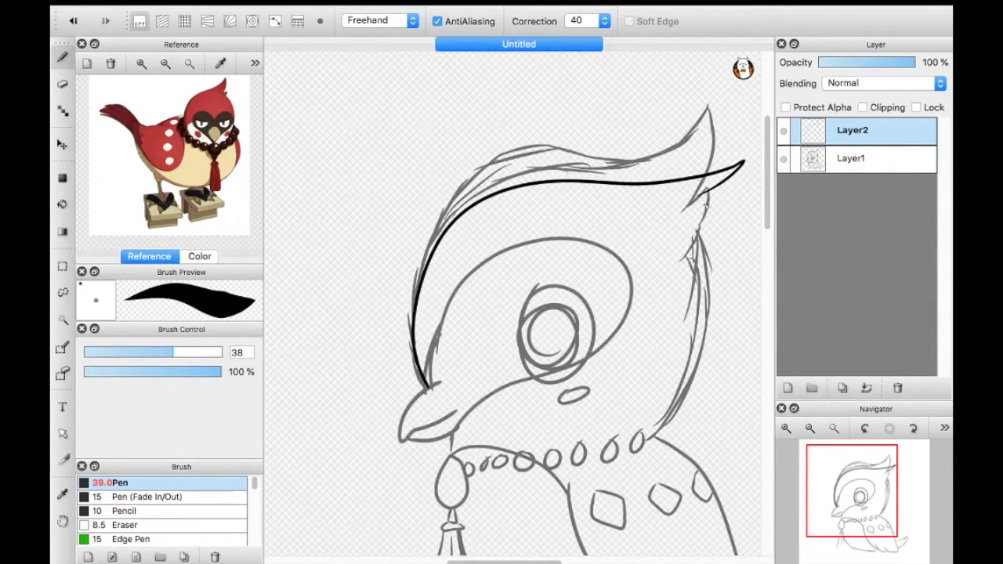
drag(700, 235, 619, 451)
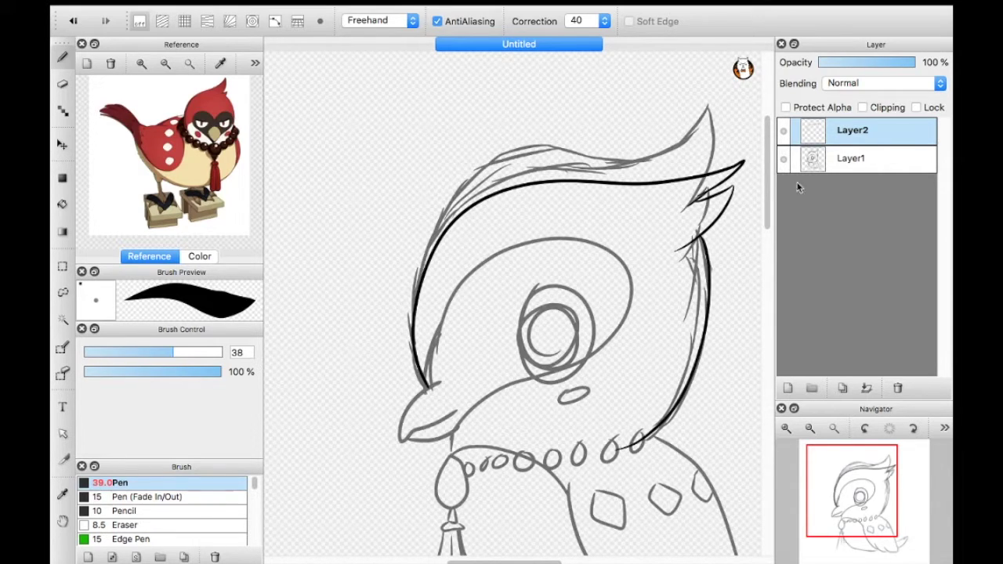
click(784, 159)
click(785, 159)
key(super+z)
key(super+z)
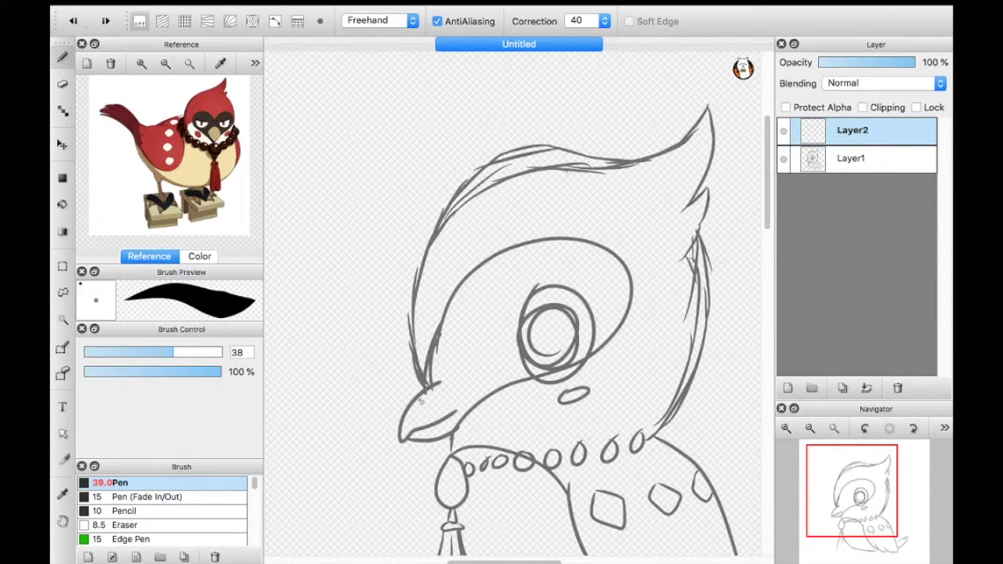
Redraw the head top past the crest and down to the neck, then undo it again
drag(423, 369, 752, 169)
drag(705, 196, 595, 223)
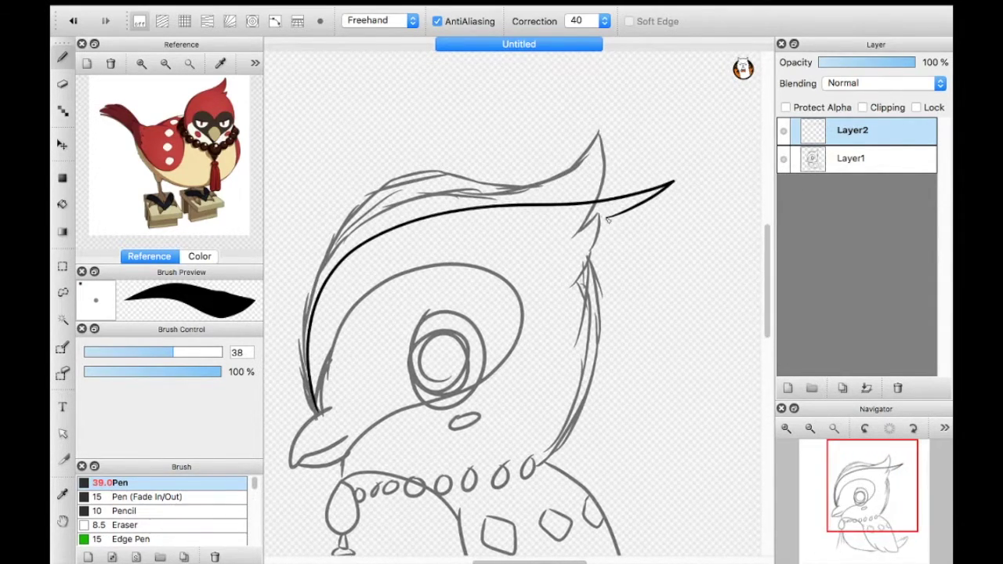
drag(594, 262, 517, 462)
click(785, 159)
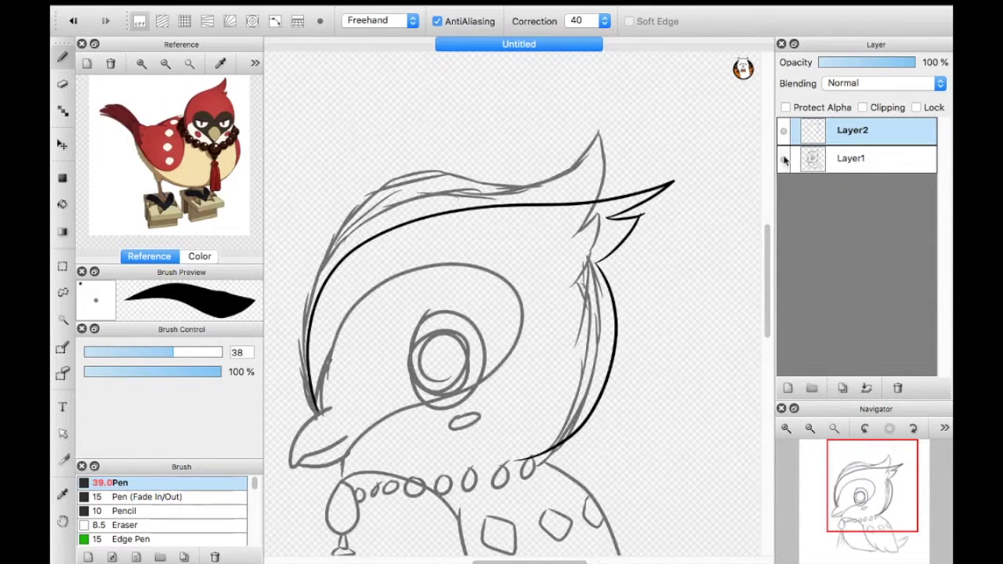
key(super+z)
key(super+z)
Ink the head top from beak to crest tip and the back of the head down
drag(548, 314, 603, 337)
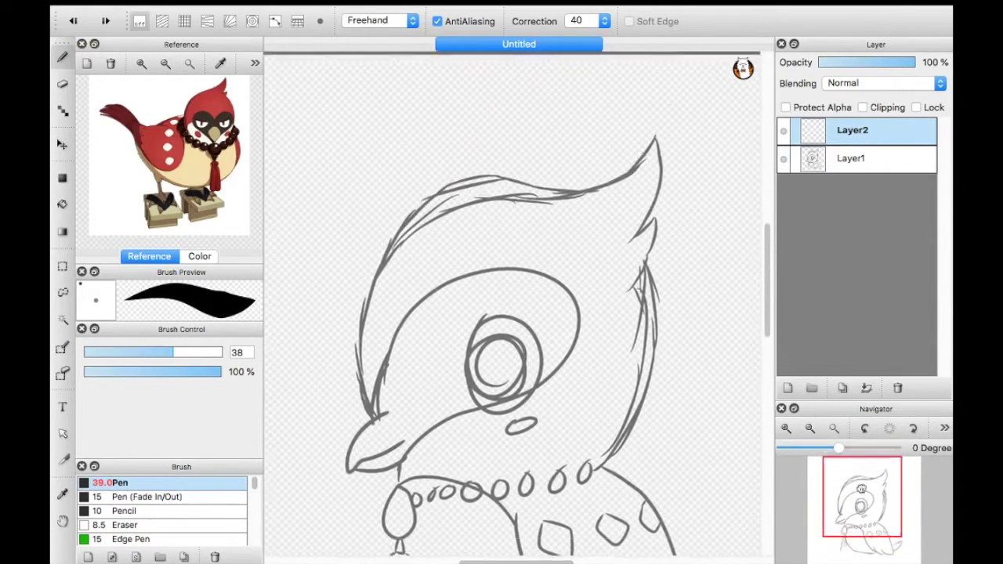
mouse_move(369, 439)
mouse_down()
mouse_move(517, 205)
mouse_move(709, 202)
mouse_up()
key(super+z)
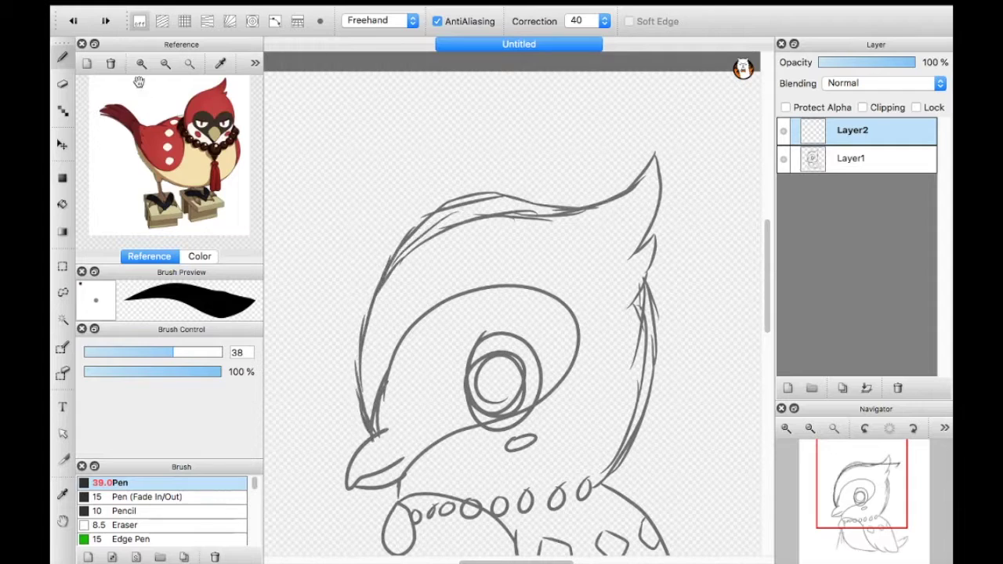
mouse_move(376, 433)
mouse_down()
mouse_move(517, 206)
mouse_move(649, 206)
mouse_up()
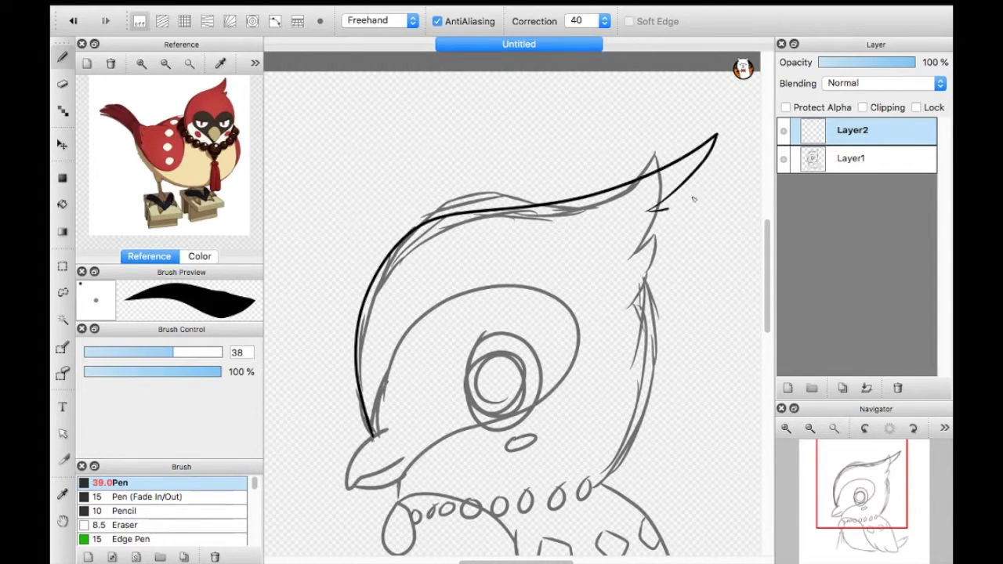
drag(650, 259, 586, 479)
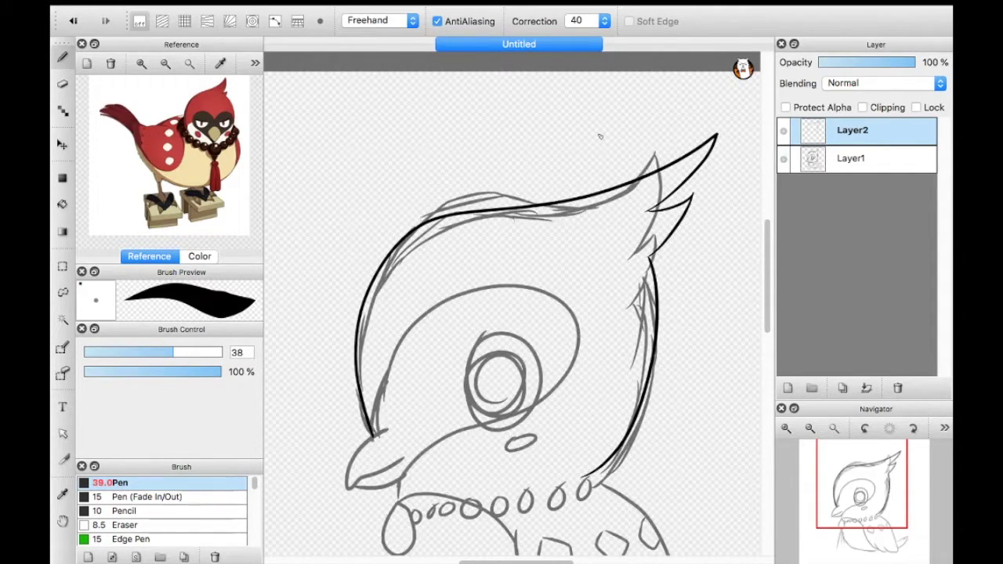
key(super+z)
key(super+z)
mouse_move(372, 435)
mouse_down()
mouse_move(368, 333)
mouse_move(717, 187)
mouse_move(692, 218)
mouse_up()
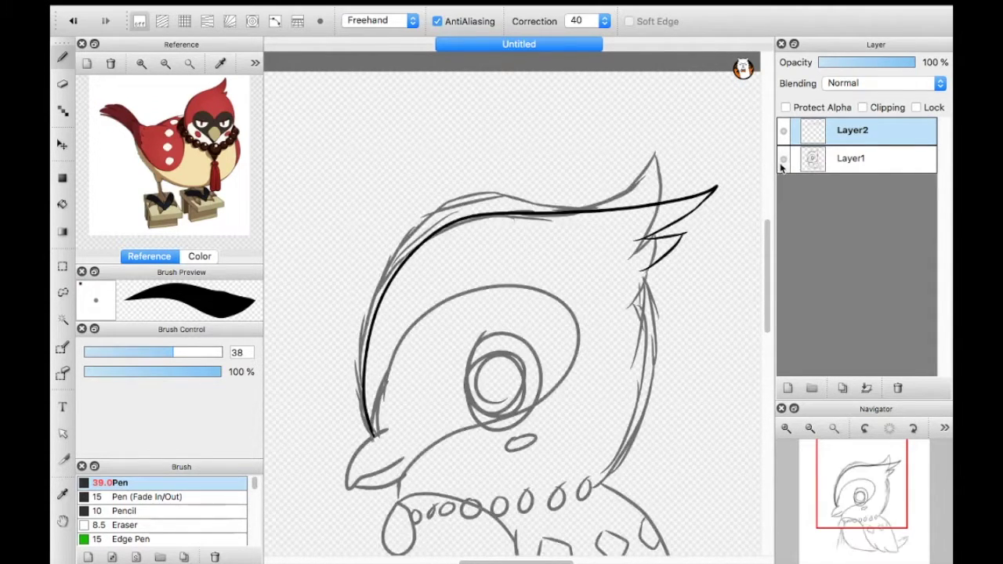
scroll(548, 313, down, 3)
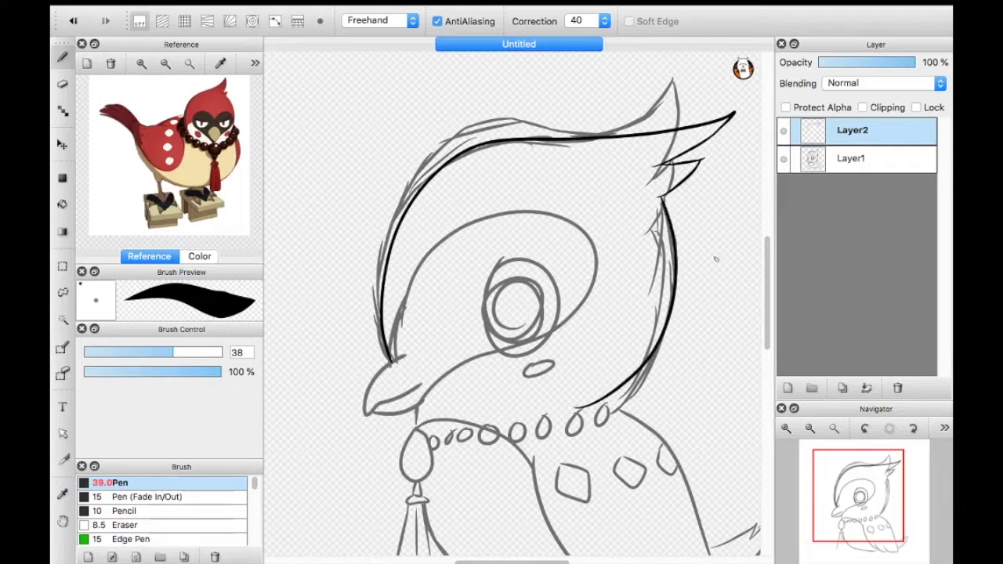
click(784, 158)
scroll(471, 274, up, 3)
scroll(470, 274, up, 2)
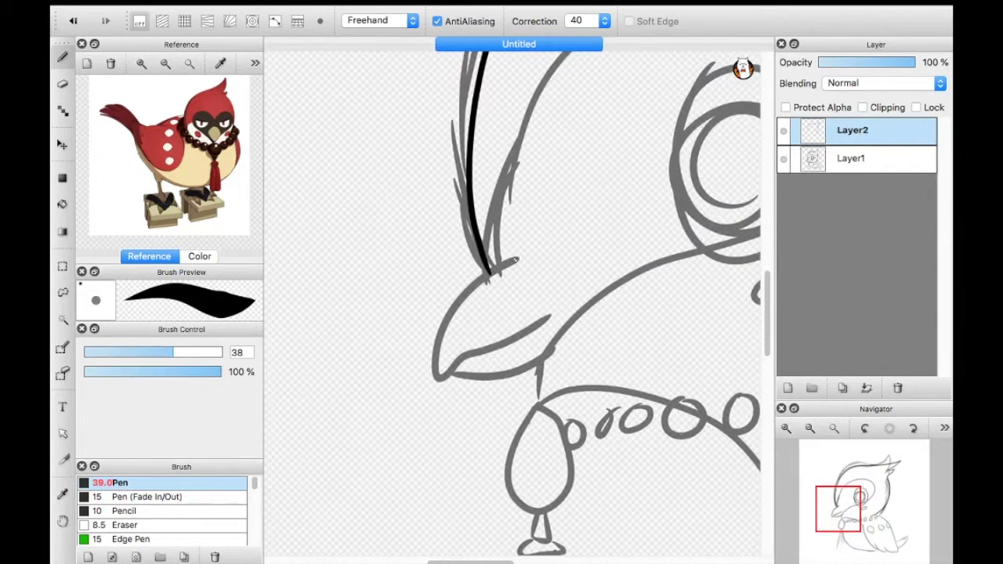
Ink the face front and beak, then try and undo dark shading over the eye
mouse_move(516, 260)
mouse_down()
mouse_move(436, 387)
mouse_move(563, 321)
mouse_up()
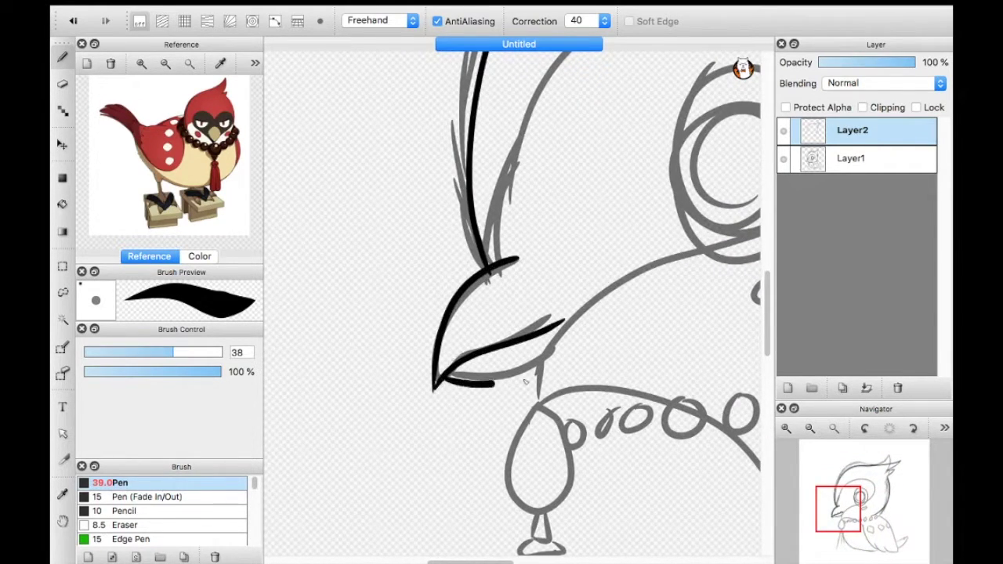
drag(494, 384, 568, 345)
scroll(548, 314, up, 5)
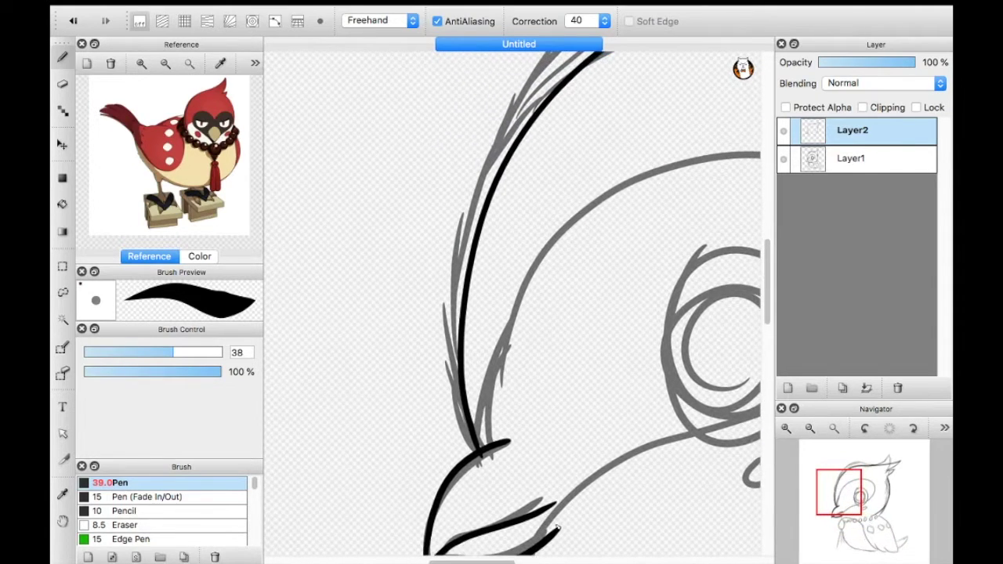
scroll(509, 392, down, 5)
scroll(509, 353, up, 3)
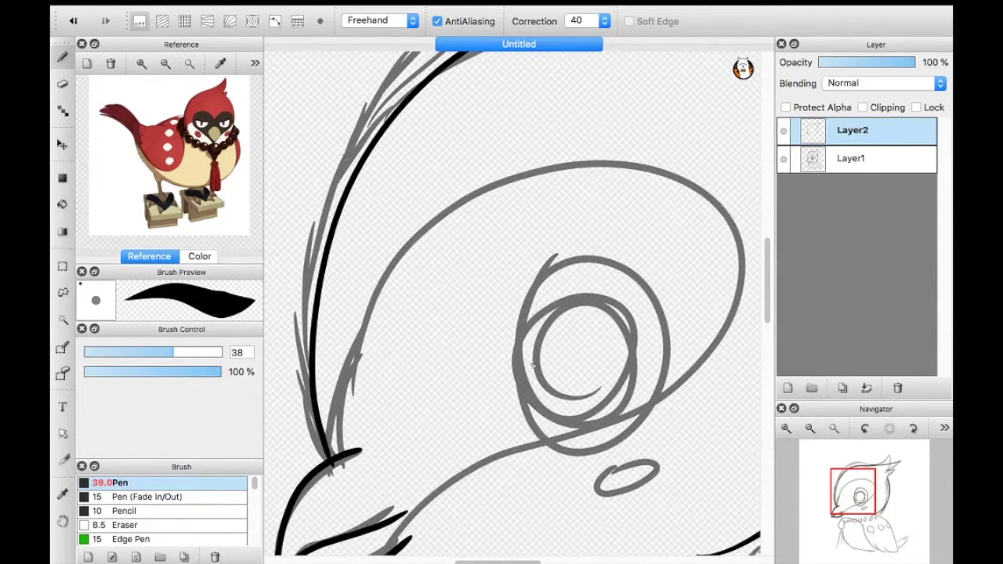
drag(523, 360, 642, 344)
drag(541, 392, 654, 329)
drag(533, 368, 638, 408)
drag(607, 349, 527, 354)
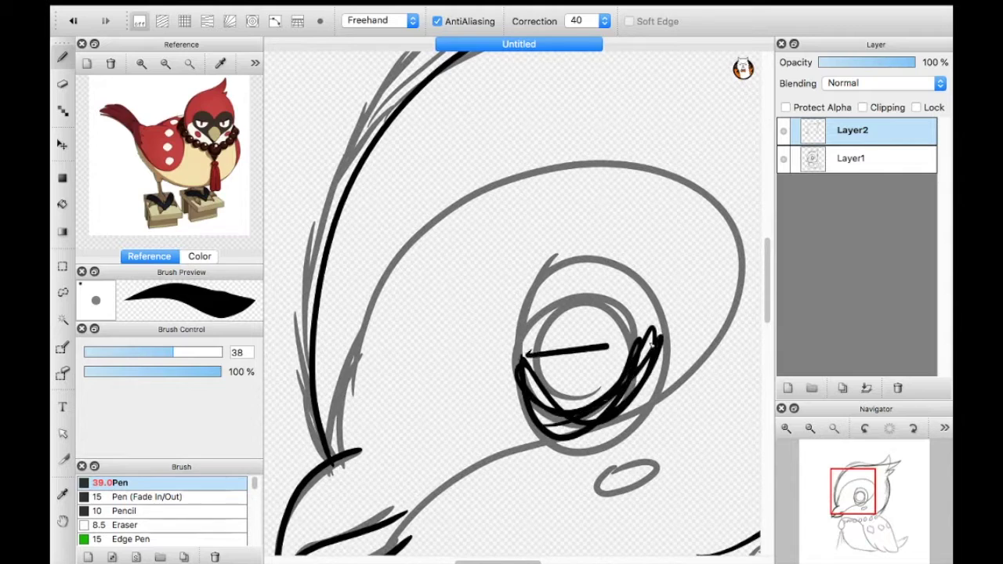
click(783, 158)
click(73, 21)
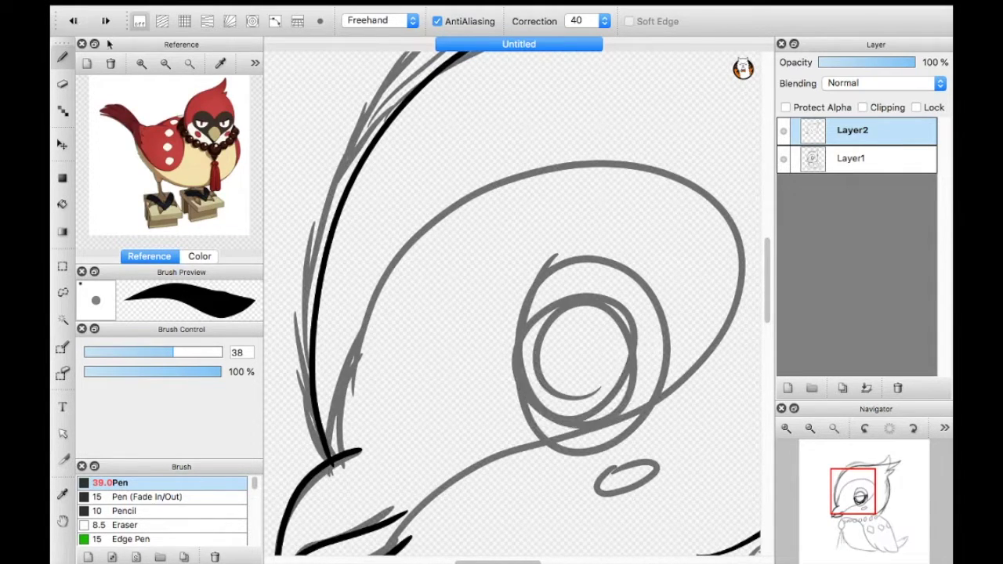
Try half-circle and spiral eye shapes, checking them against the sketch and discarding them
drag(515, 309, 663, 315)
click(783, 158)
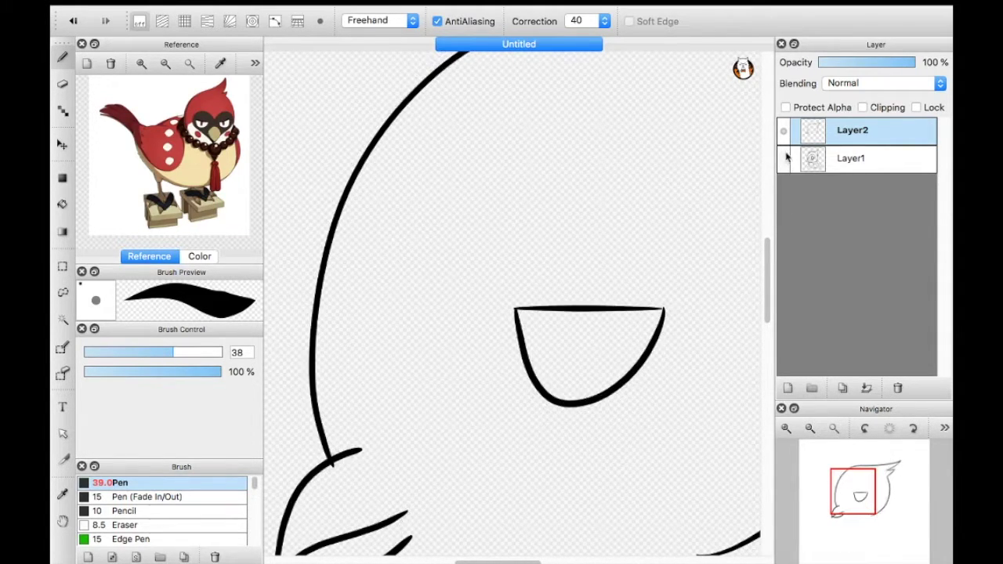
click(74, 21)
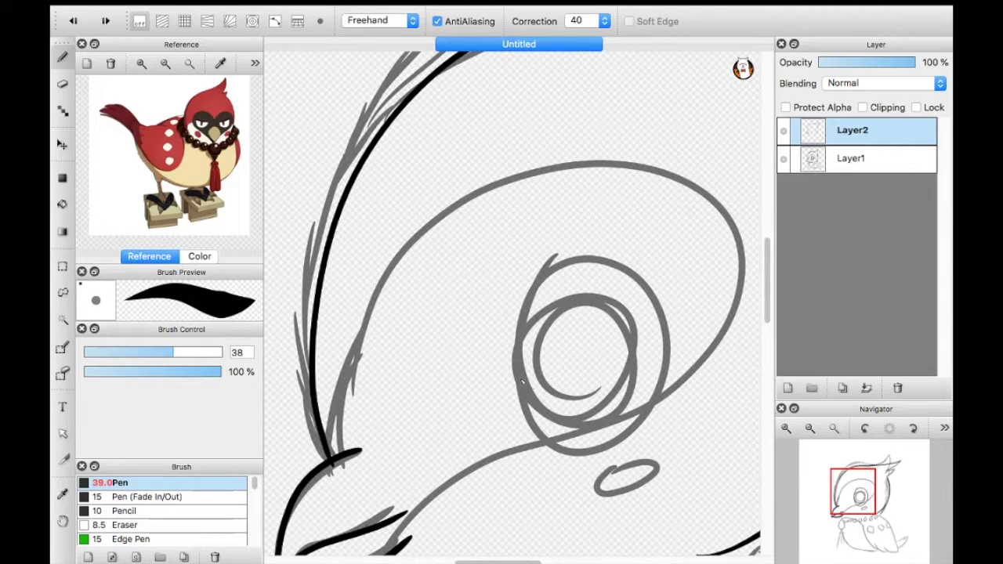
drag(533, 314, 642, 321)
key(ctrl+z)
mouse_move(564, 258)
mouse_down()
mouse_move(607, 435)
mouse_move(596, 337)
mouse_move(580, 329)
mouse_up()
key(ctrl+z)
click(783, 158)
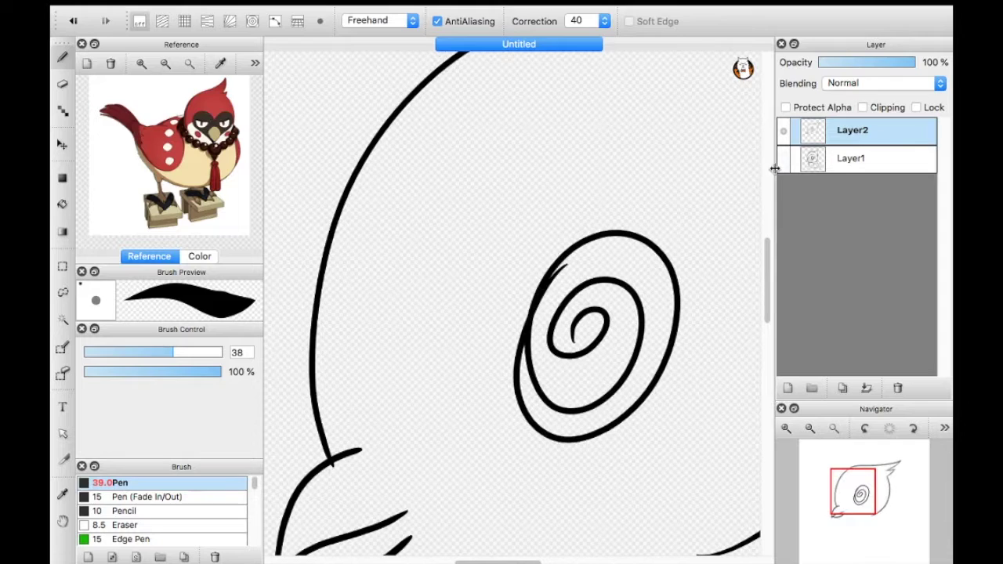
click(74, 21)
click(783, 159)
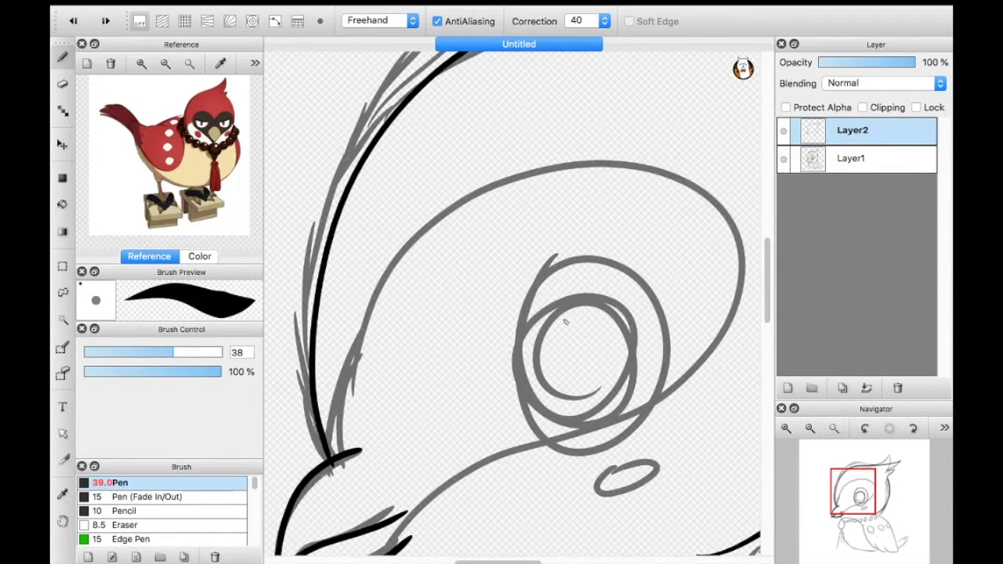
Ink the eye's outer and inner circles and check them with the sketch hidden
drag(566, 322, 627, 314)
key(ctrl+z)
drag(549, 305, 584, 282)
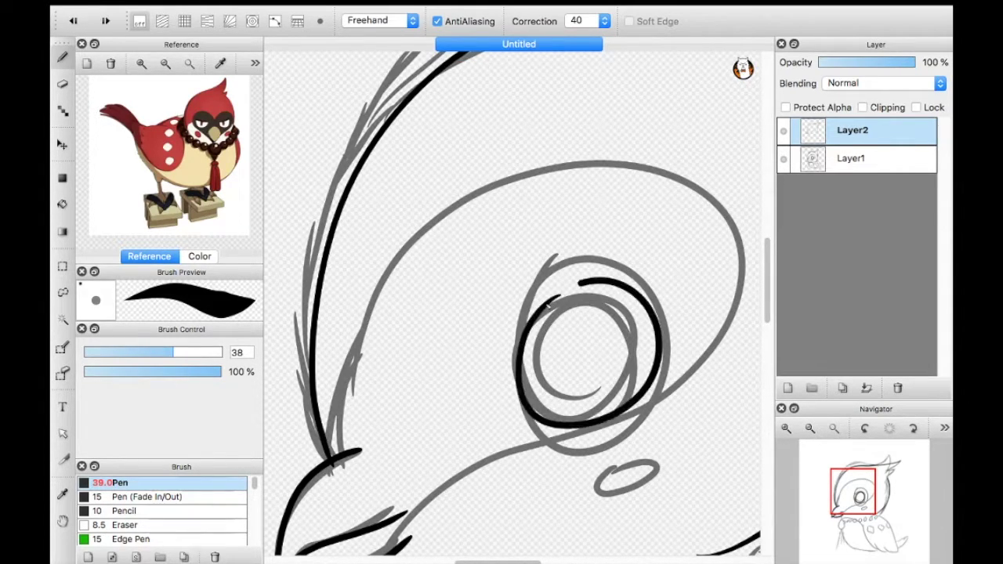
drag(527, 353, 593, 315)
click(783, 158)
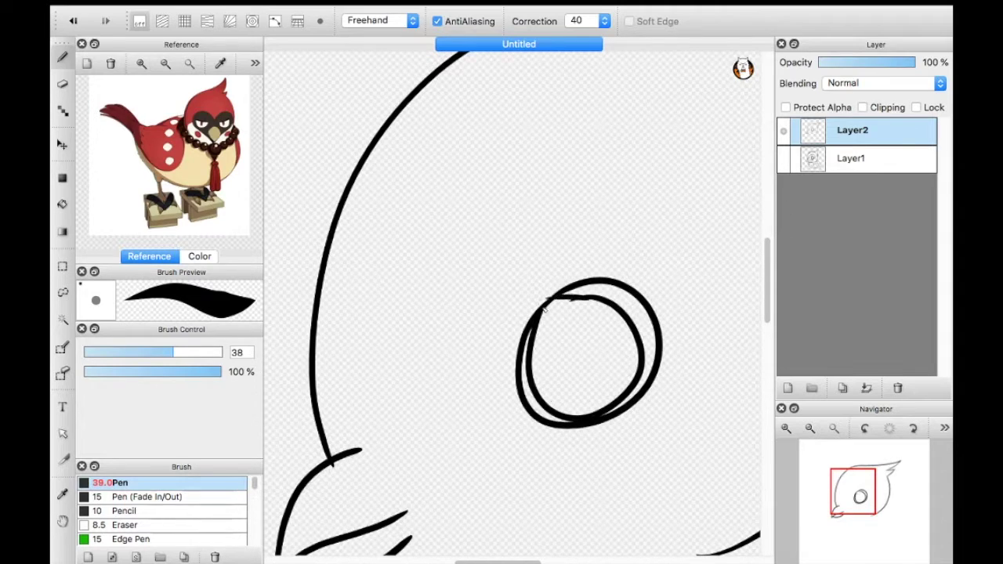
Draw a line across the eye, then undo, restore and remove it again
drag(507, 354, 675, 352)
click(72, 21)
click(199, 256)
click(106, 21)
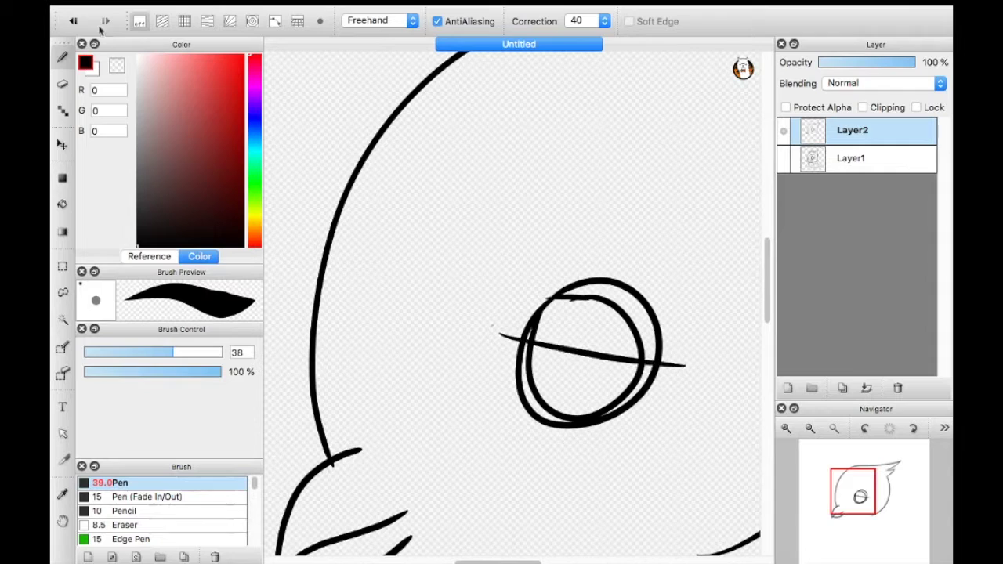
click(73, 21)
On a new layer, draw a straight line across the eye, replacing the slanted attempt
click(787, 388)
drag(478, 325, 638, 357)
scroll(549, 352, right, 3)
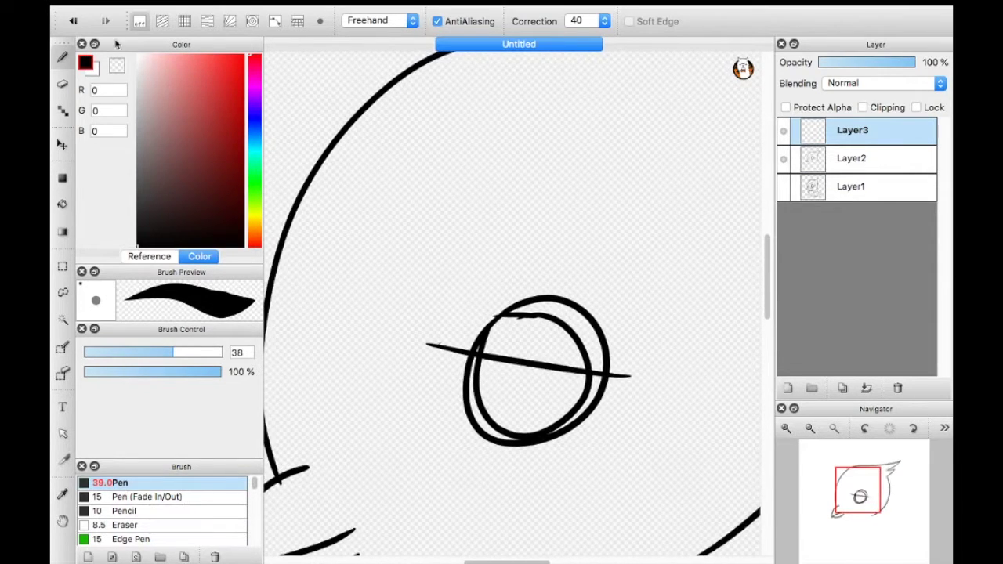
click(72, 22)
click(106, 21)
key(ctrl+z)
drag(480, 364, 612, 383)
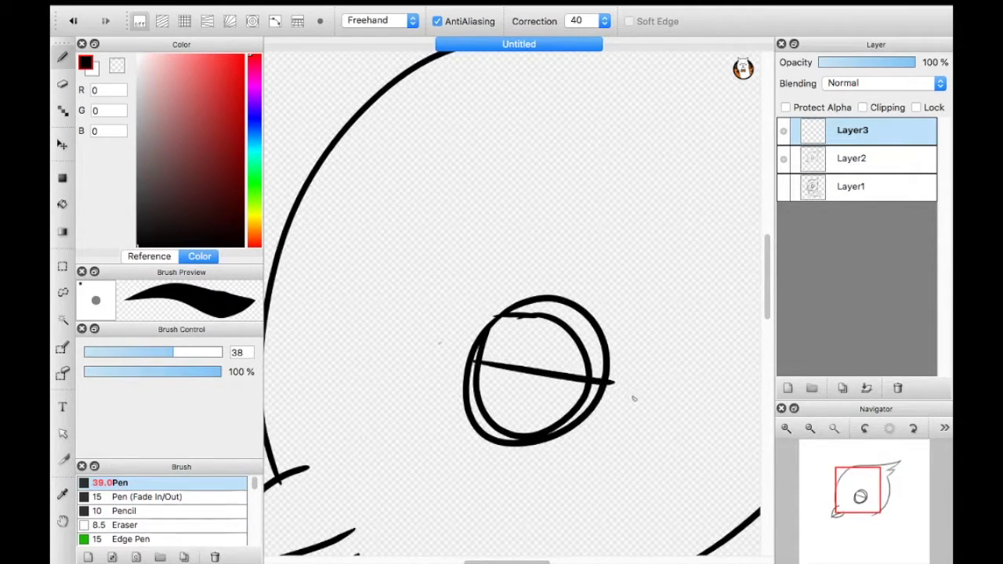
Fade Layer2 to 39% and erase the stray upper eye arc with a size-196 transparent brush
click(852, 157)
drag(914, 62, 856, 62)
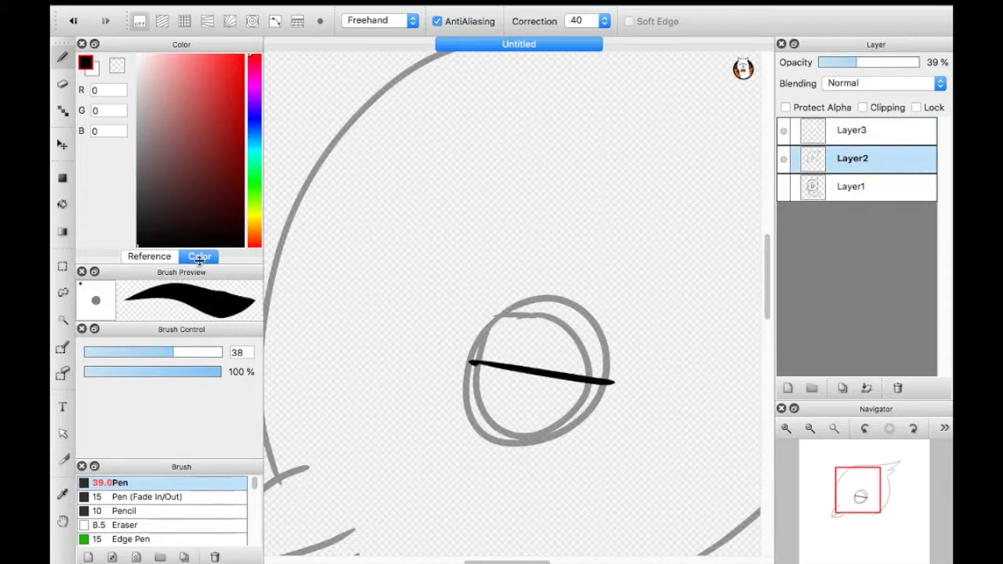
click(117, 64)
key(bracketright)
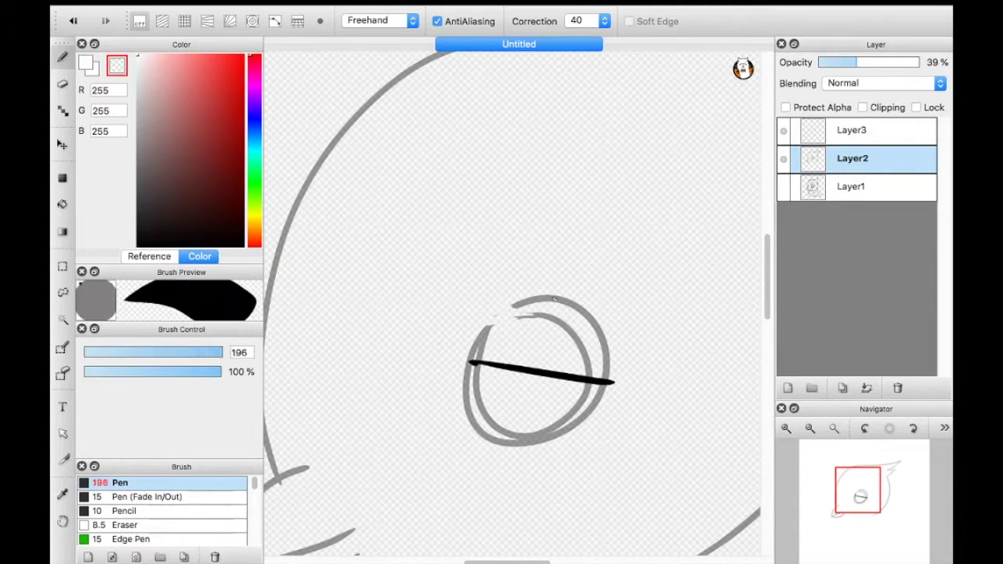
drag(517, 305, 482, 337)
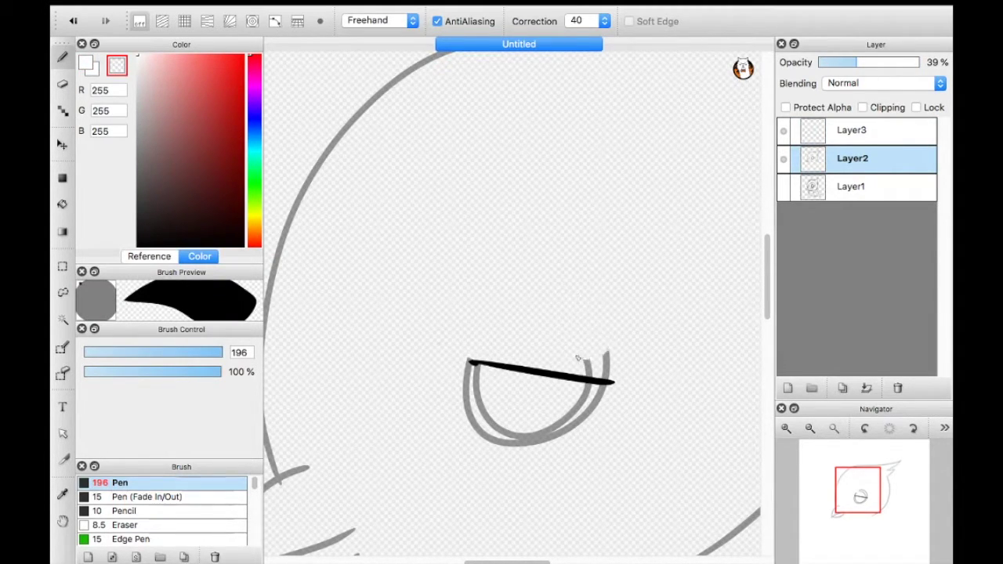
Return Layer2 to 100% opacity, merge down, and slightly rotate the lassoed eye
drag(856, 62, 917, 62)
drag(857, 489, 849, 495)
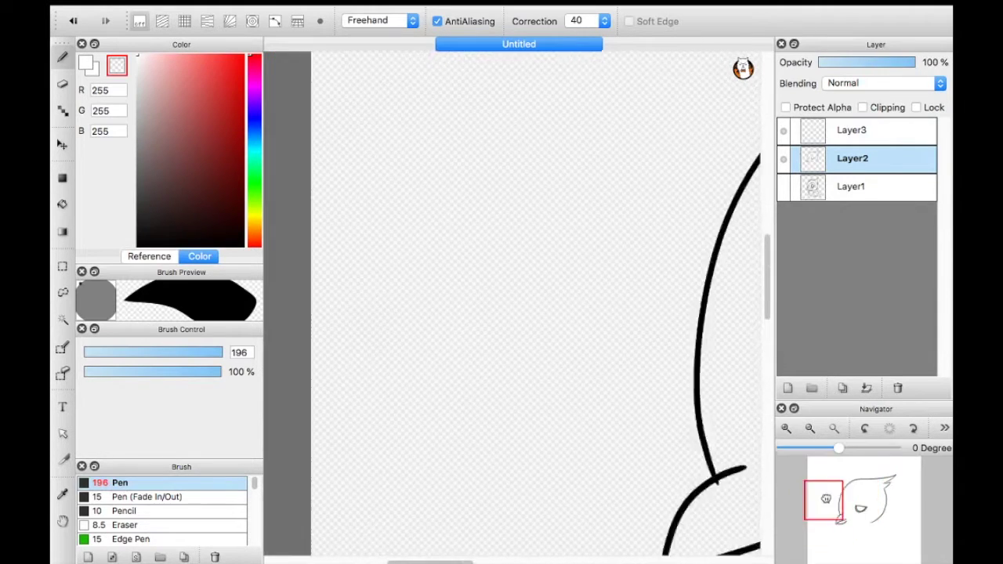
click(867, 388)
click(63, 294)
drag(556, 252, 736, 284)
key(ctrl+t)
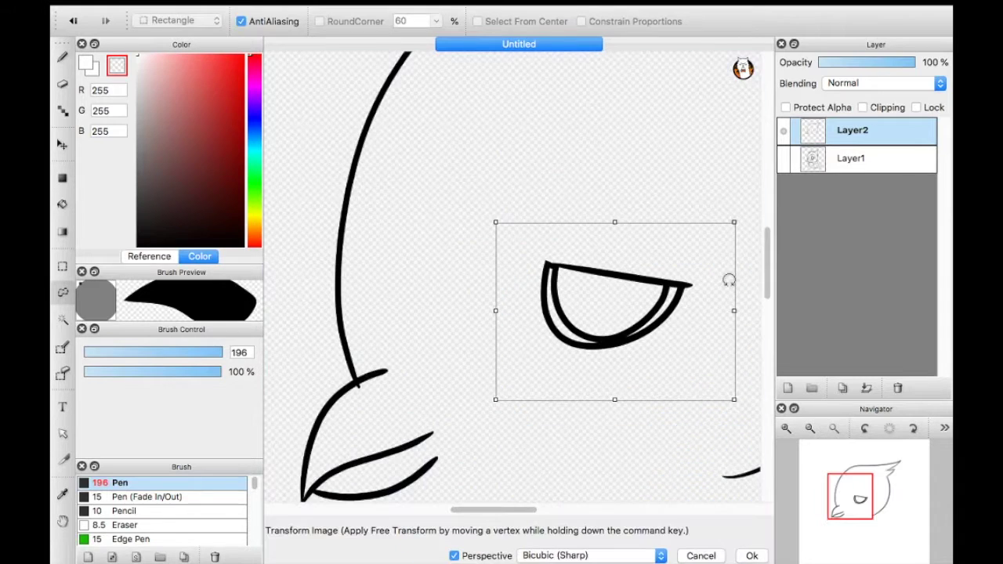
drag(728, 196, 650, 149)
click(753, 556)
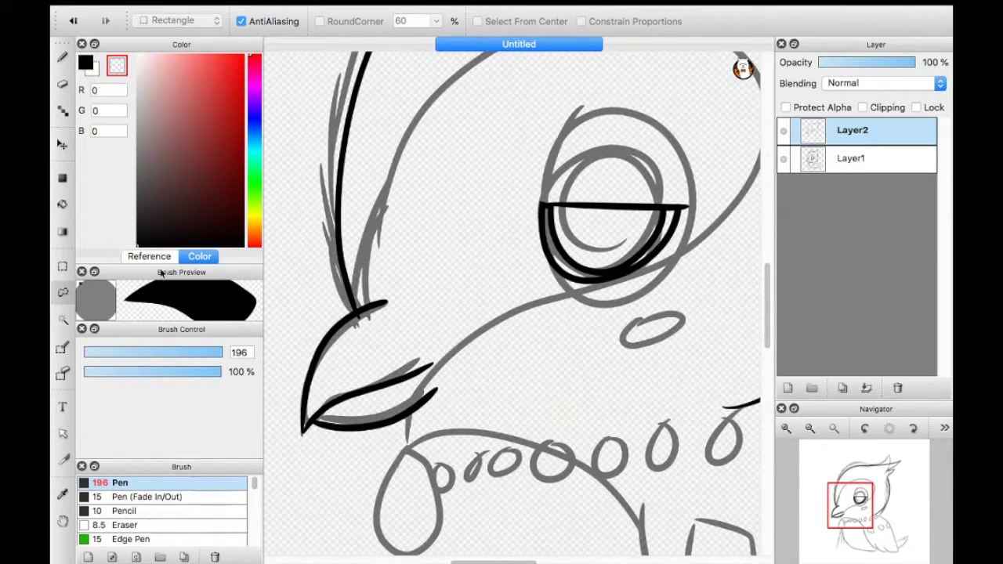
Show and enlarge the cardinal reference image, then return to the colour picker
click(149, 256)
mouse_move(228, 270)
mouse_down()
mouse_move(240, 266)
mouse_move(240, 337)
mouse_up()
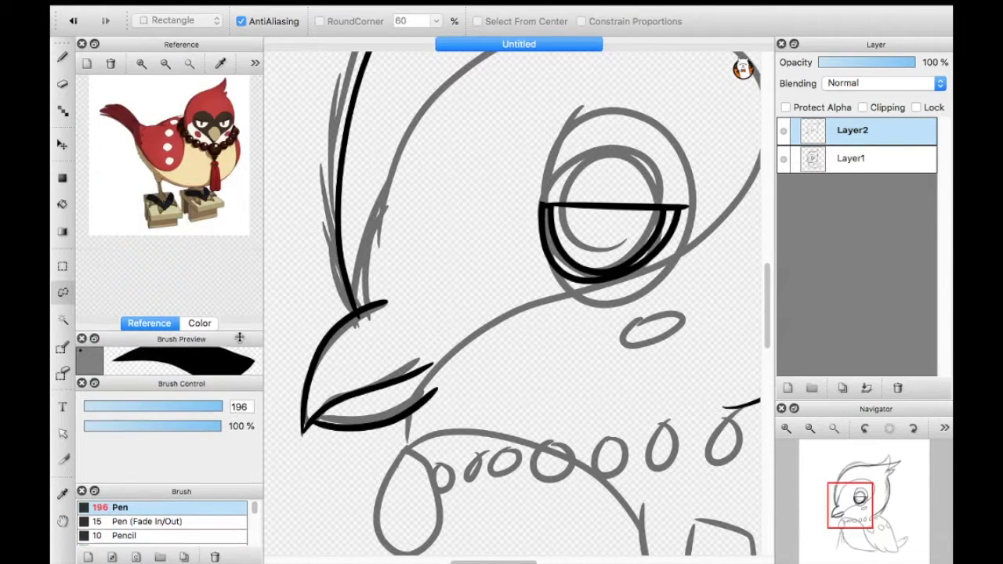
click(200, 323)
Pan to the body and start its outline with the Pen, undoing the too-thick stroke
drag(852, 513, 857, 533)
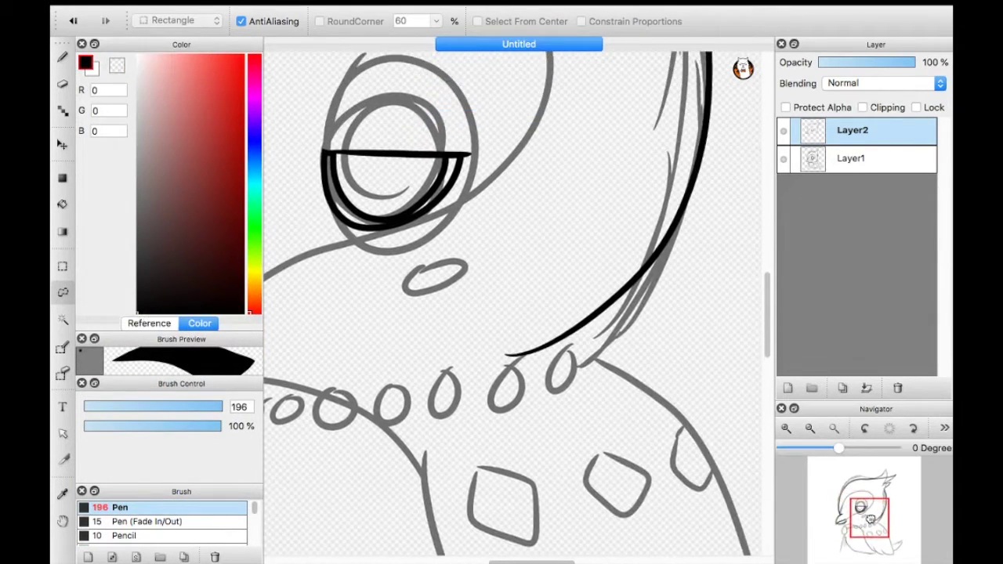
click(64, 58)
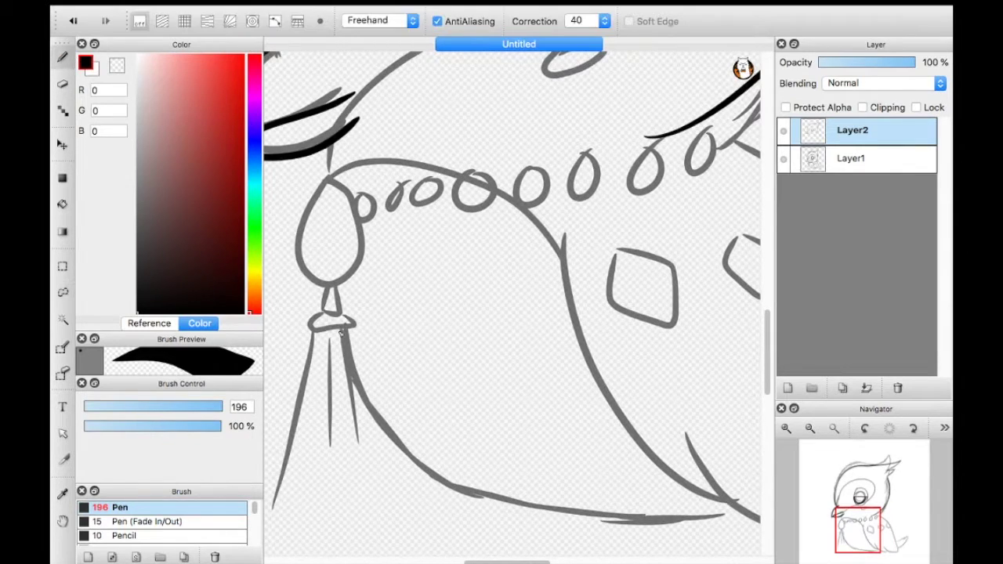
drag(329, 141, 327, 176)
key(super+z)
click(239, 407)
text(40)
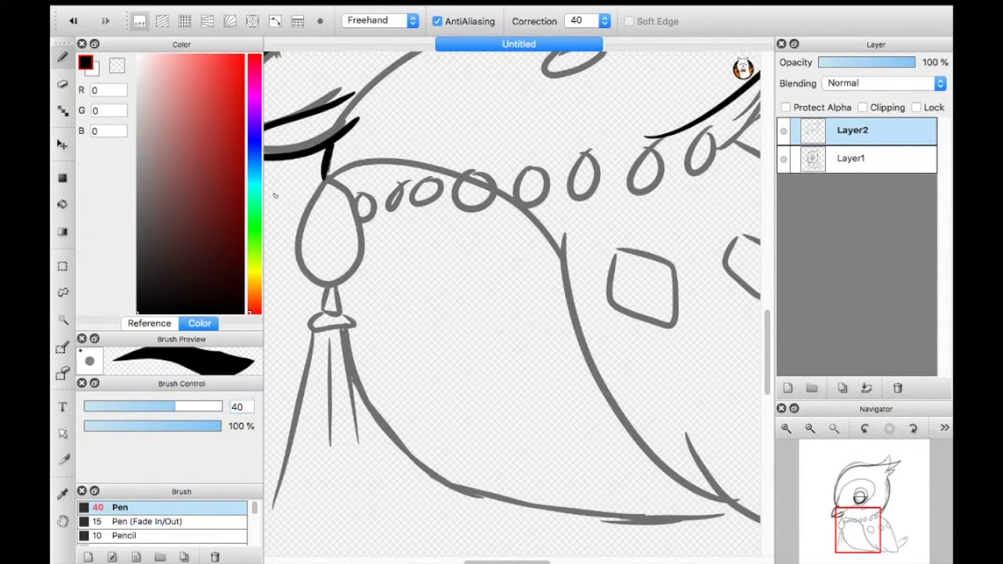
Ink the body's left edge, long curve, belly curve and right side, checking against the sketch
mouse_move(330, 144)
mouse_down()
mouse_move(338, 337)
mouse_move(674, 517)
mouse_up()
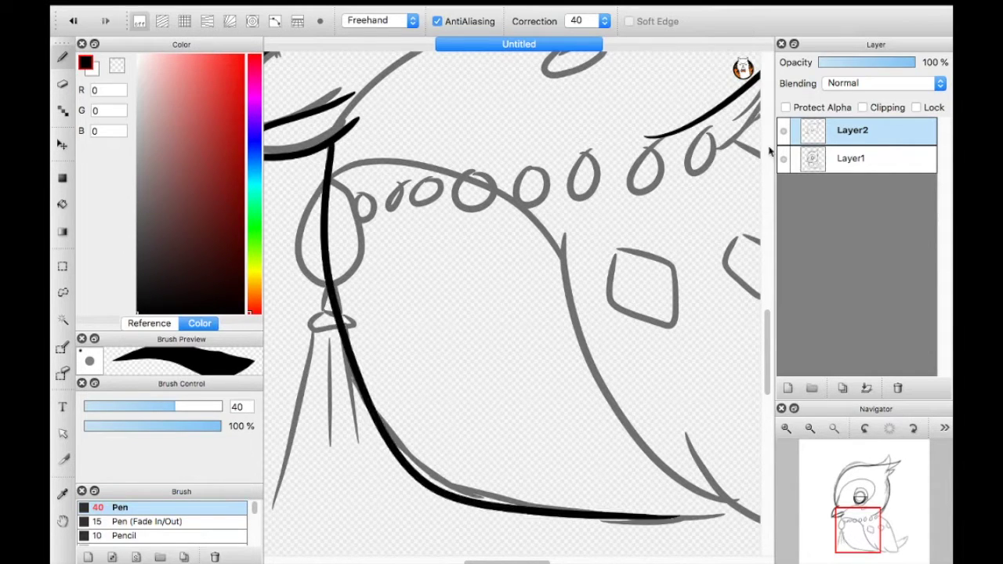
scroll(548, 353, down, 5)
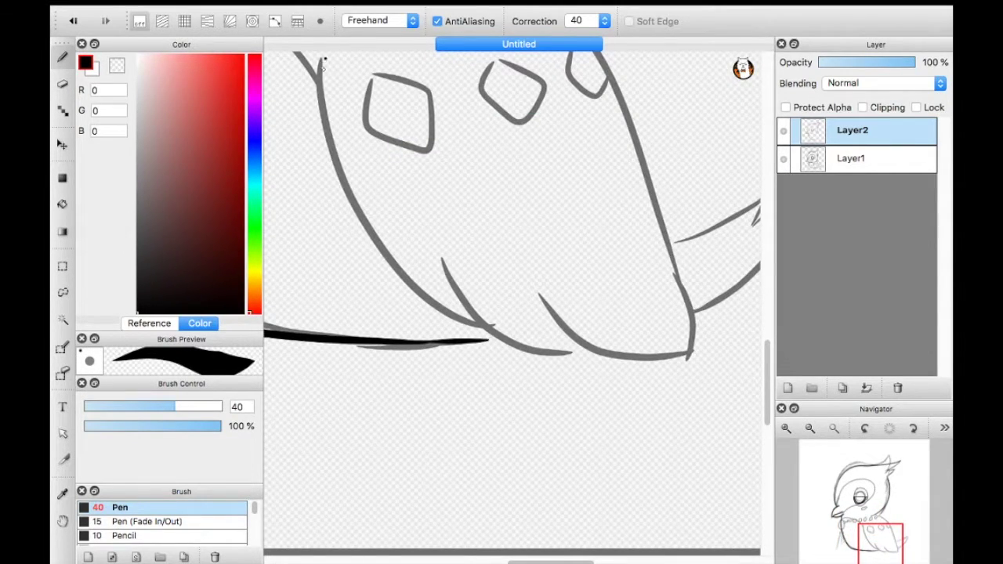
drag(323, 61, 530, 353)
drag(455, 267, 615, 368)
key(ctrl+z)
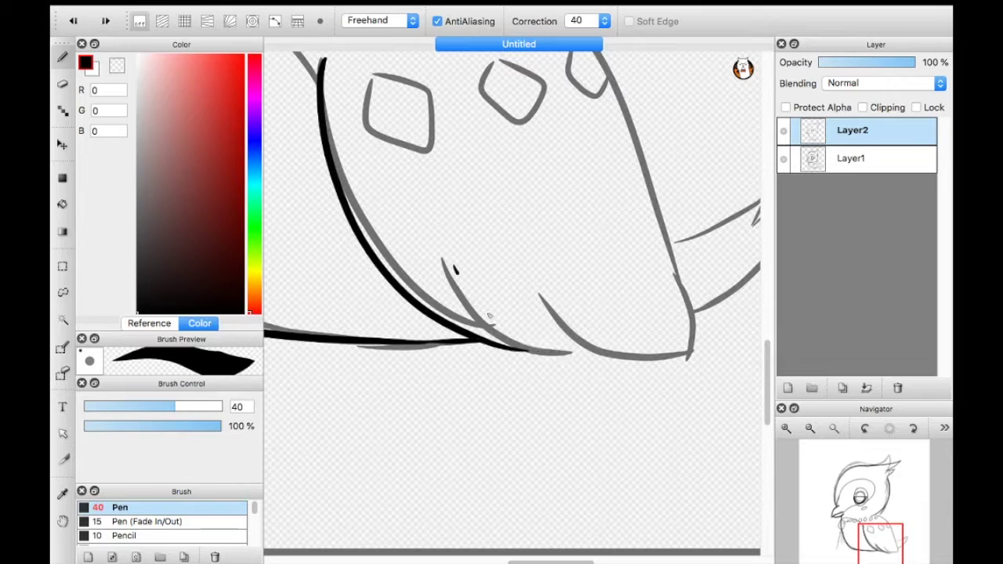
drag(456, 273, 609, 359)
drag(542, 298, 694, 359)
scroll(549, 314, up, 3)
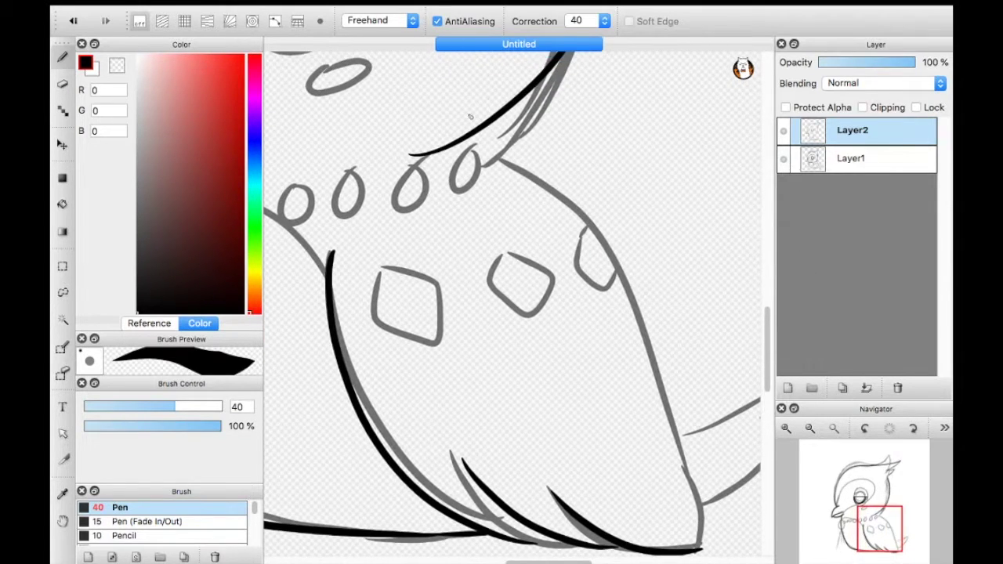
drag(472, 132, 705, 549)
click(784, 158)
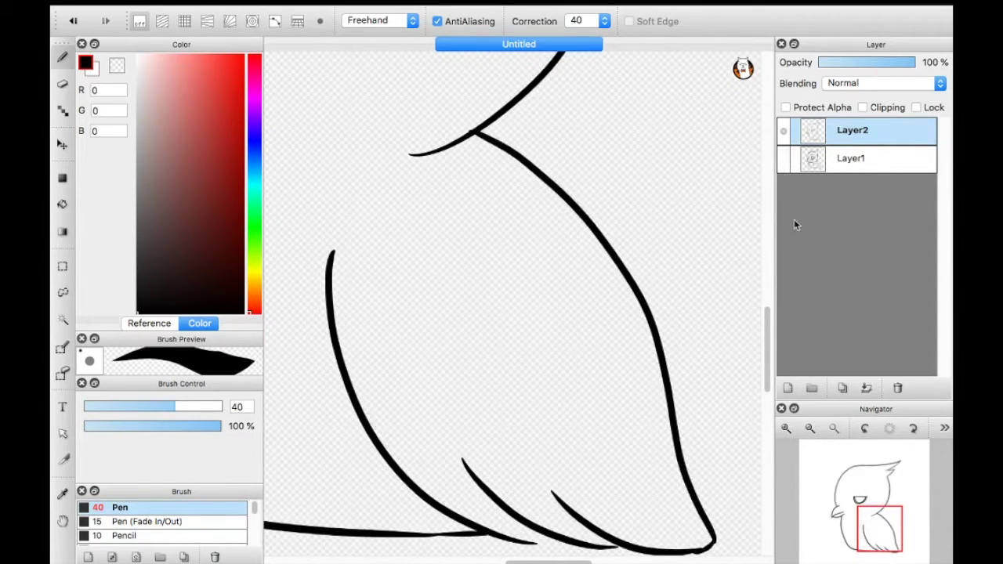
click(784, 159)
scroll(470, 392, up, 3)
Try inking the tail feathers with the reference shown, then undo the tail strokes
mouse_move(433, 497)
mouse_down()
mouse_move(532, 390)
mouse_move(479, 511)
mouse_up()
scroll(470, 313, down, 3)
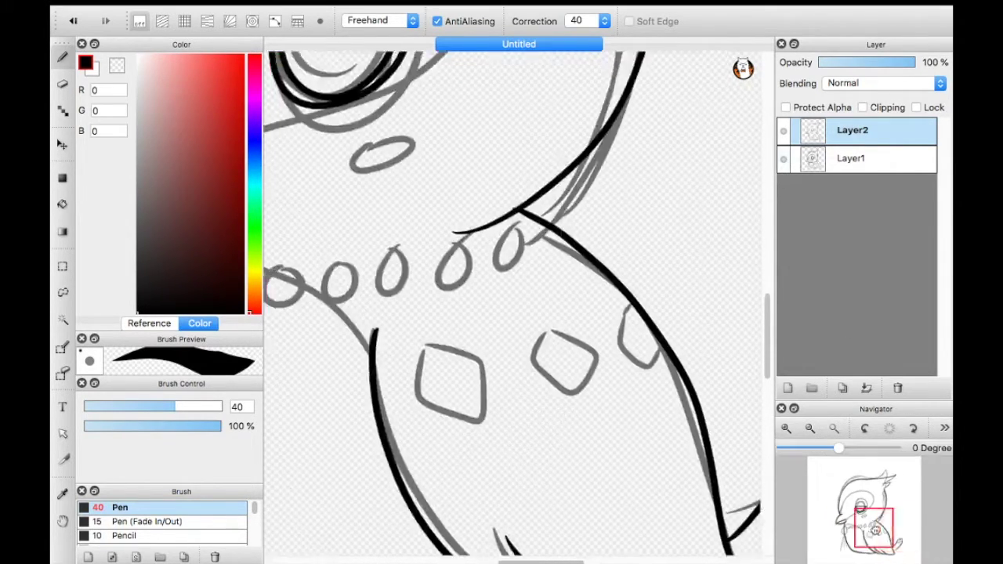
key(super+z)
key(super+z)
key(super+z)
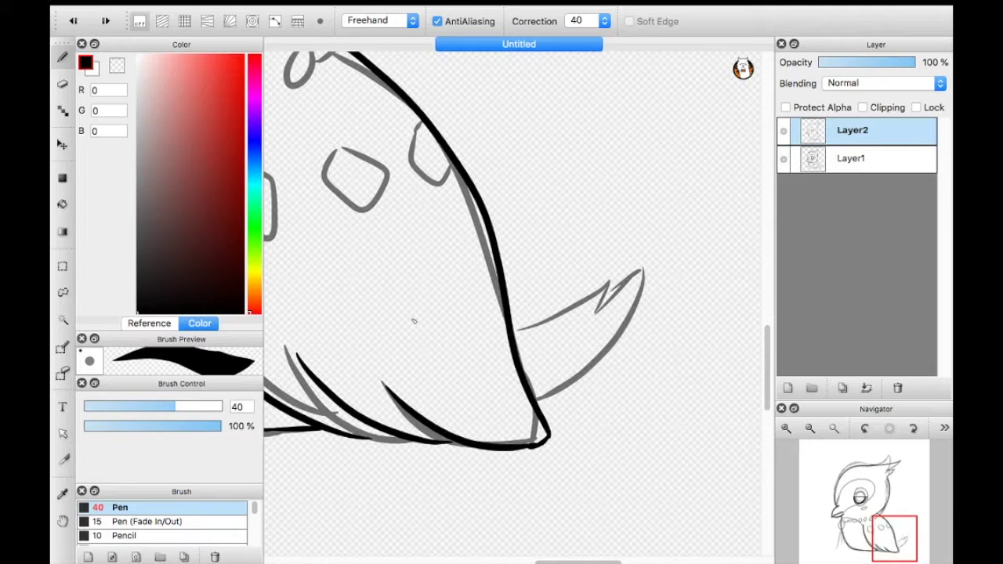
key(Tab)
drag(520, 353, 610, 232)
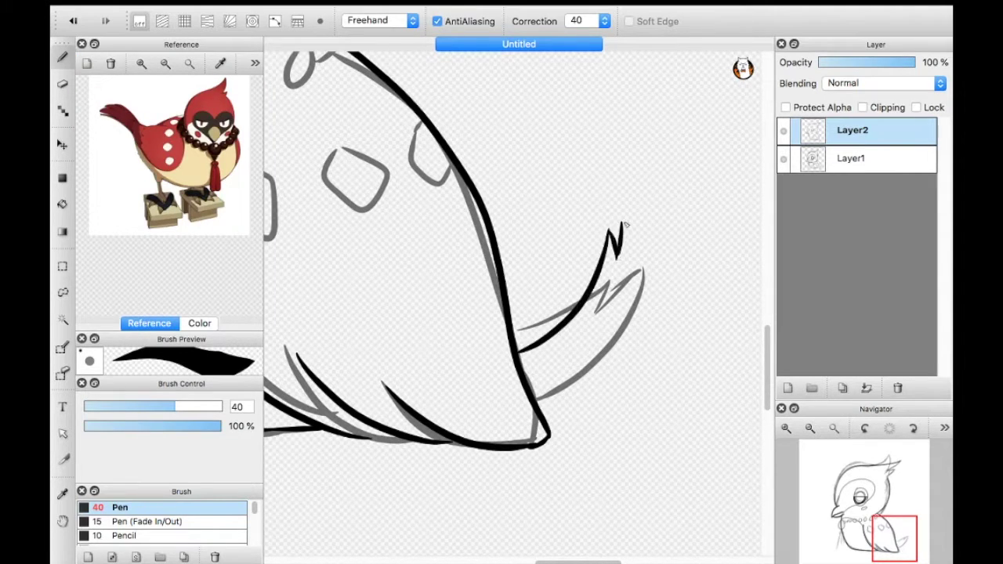
drag(632, 288, 550, 402)
key(ctrl+h)
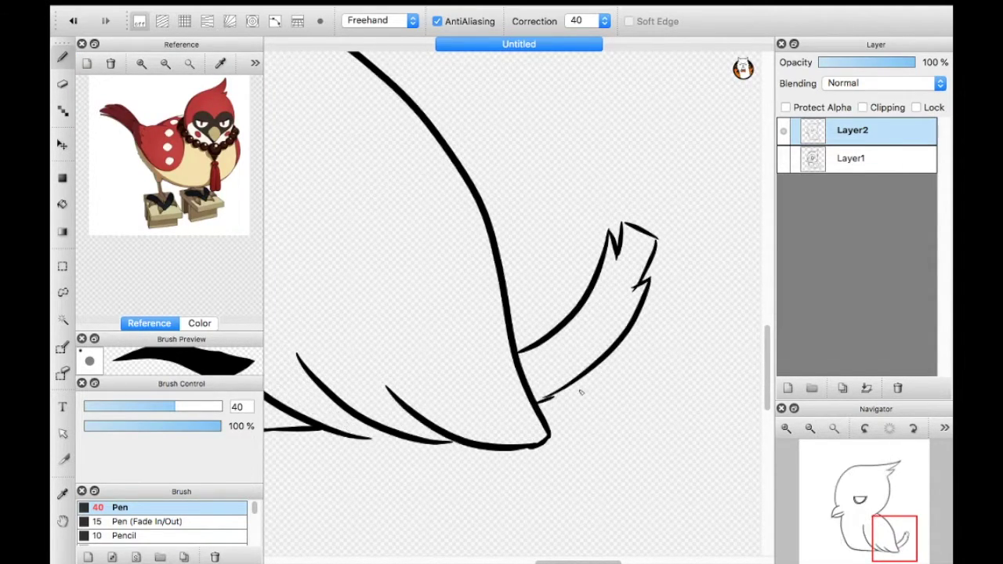
click(73, 22)
click(73, 22)
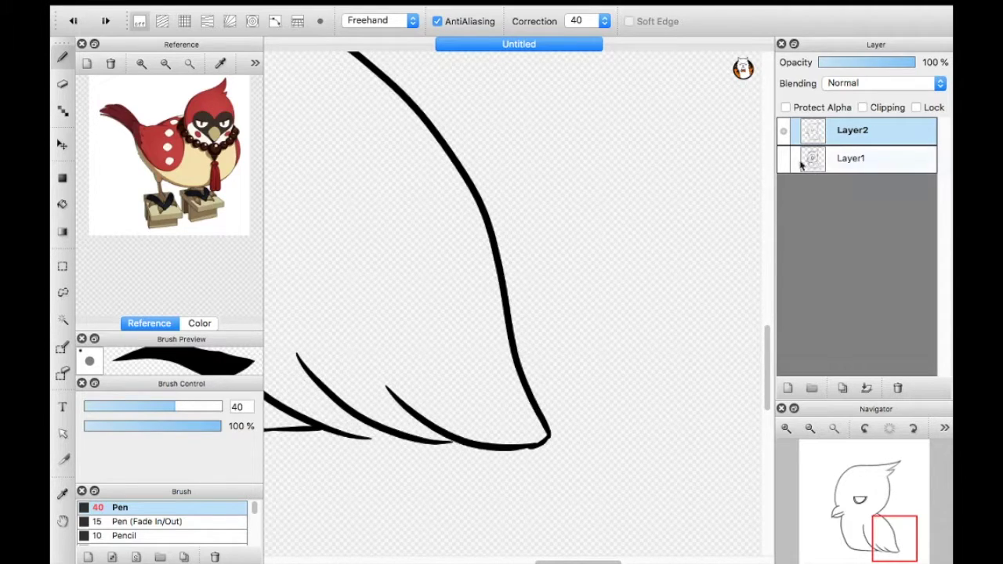
key(ctrl+h)
Redraw the lower tail curve and zigzag tip, hide the sketch, and add a new layer
mouse_move(534, 401)
mouse_down()
mouse_move(647, 300)
mouse_move(603, 321)
mouse_up()
drag(631, 276, 543, 354)
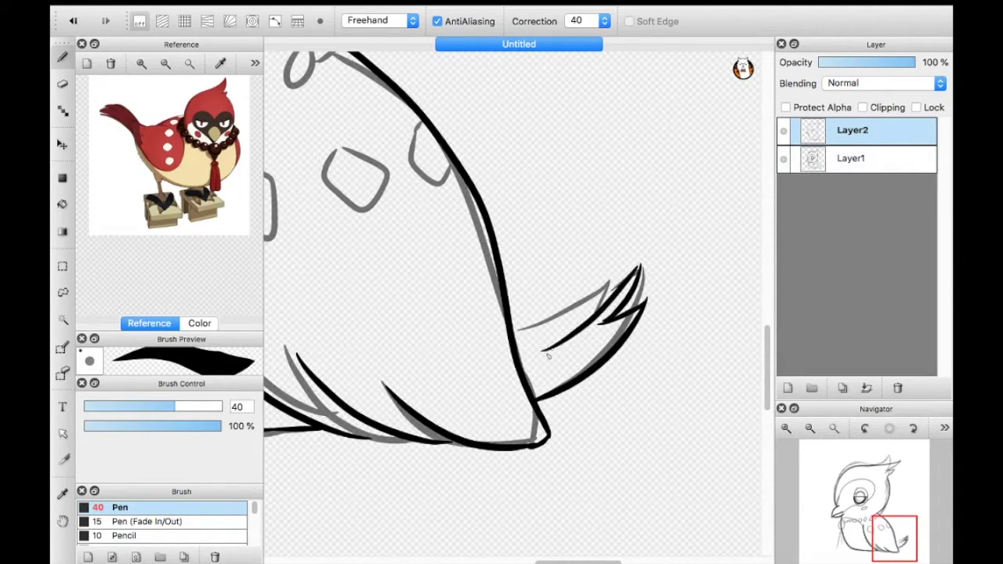
drag(602, 310, 517, 349)
click(784, 159)
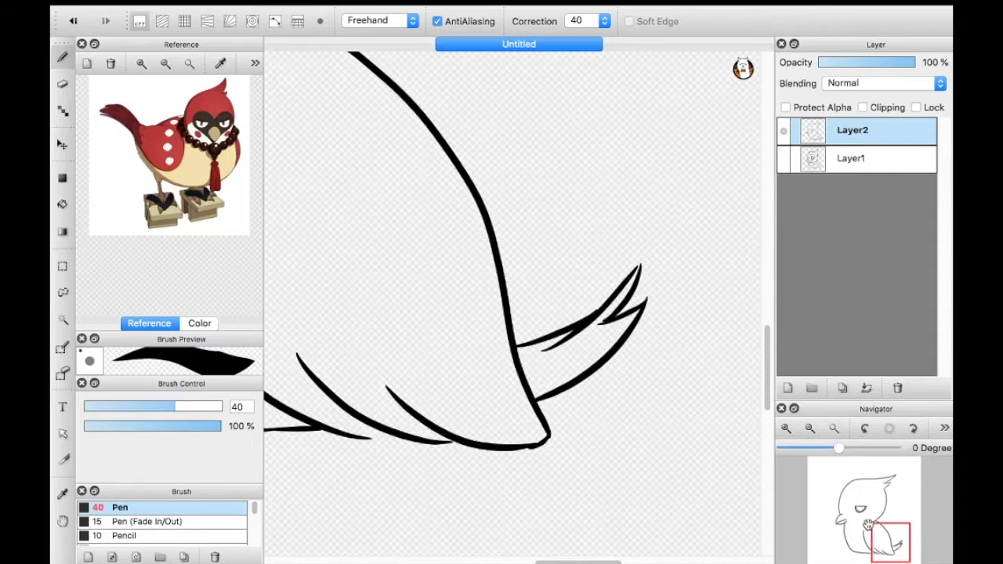
click(788, 388)
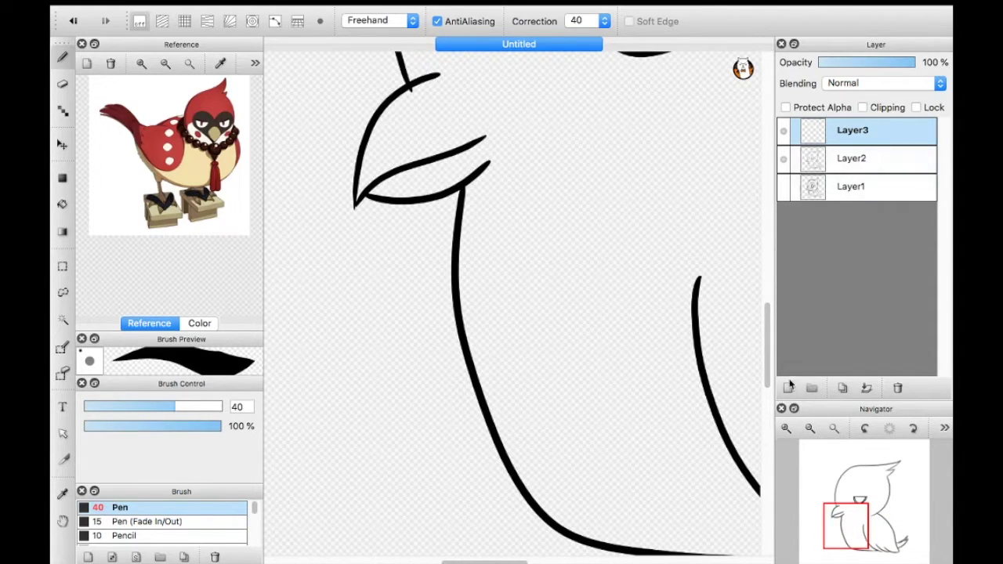
Set the brush to size 30 with the ellipse shape and draw the first necklace bead
click(784, 187)
drag(174, 407, 161, 407)
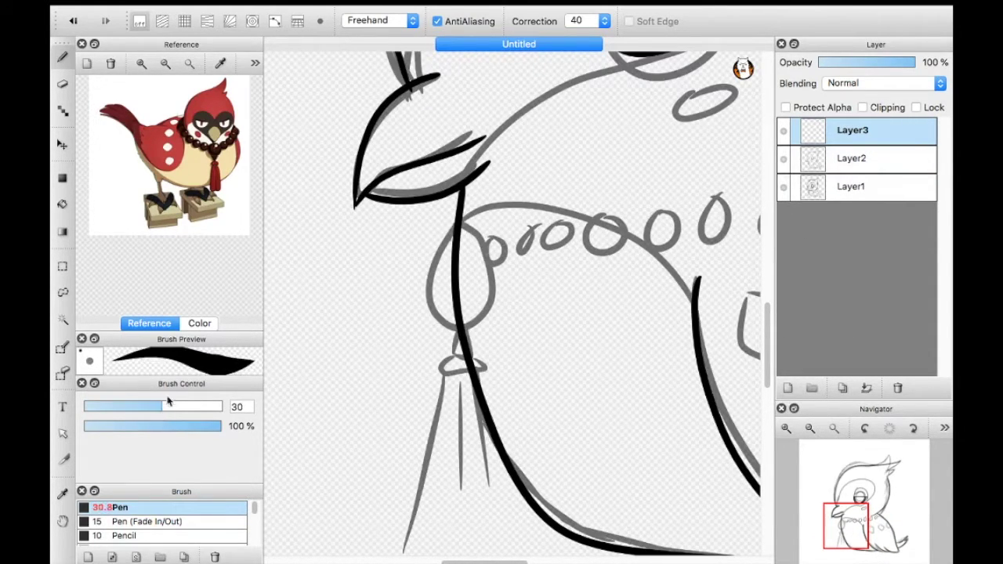
click(381, 21)
click(361, 85)
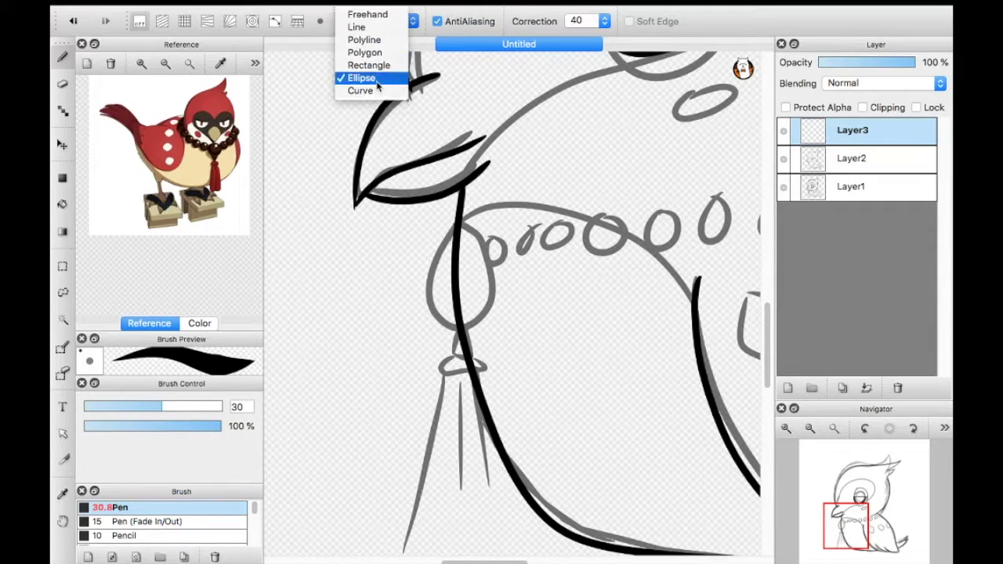
drag(508, 239, 525, 257)
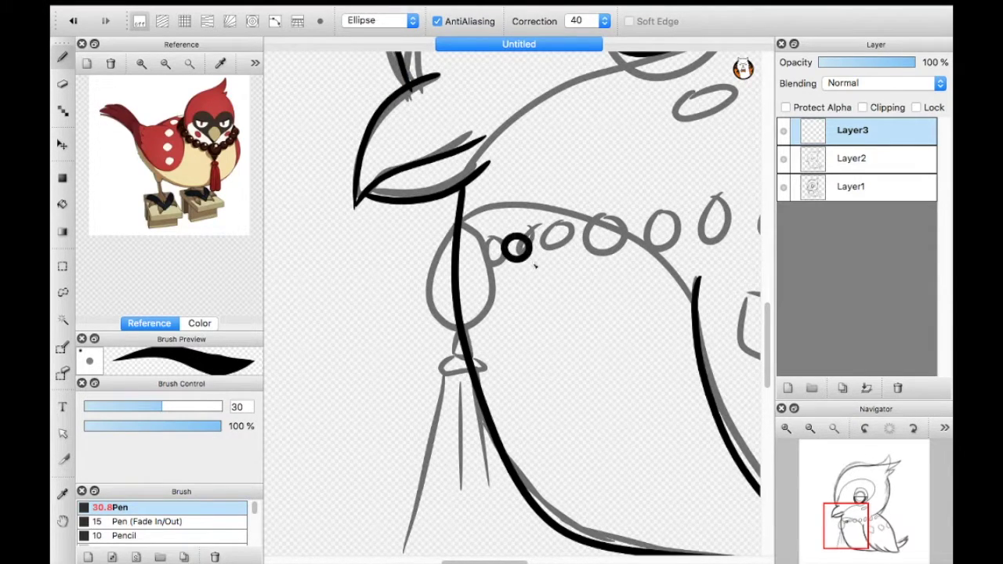
Duplicate the bead onto new layers and move the copies along the necklace
key(ctrl+shift+n)
key(ctrl+shift+n)
key(ctrl+shift+n)
key(ctrl+shift+n)
key(ctrl+shift+n)
key(ctrl+shift+n)
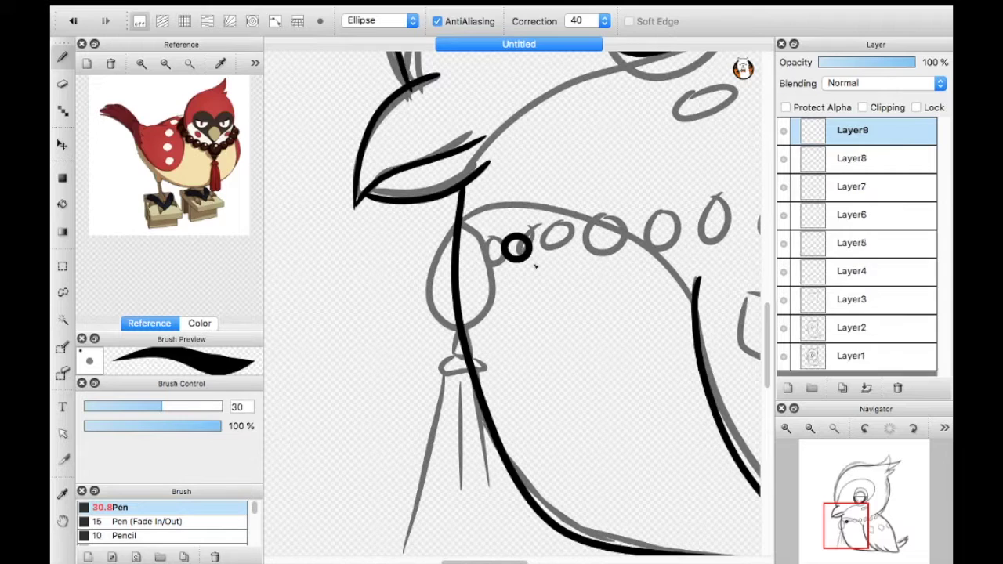
key(ctrl+shift+n)
key(ctrl+shift+n)
key(ctrl+shift+n)
key(v)
mouse_move(516, 248)
mouse_down()
mouse_move(549, 239)
mouse_move(560, 249)
mouse_up()
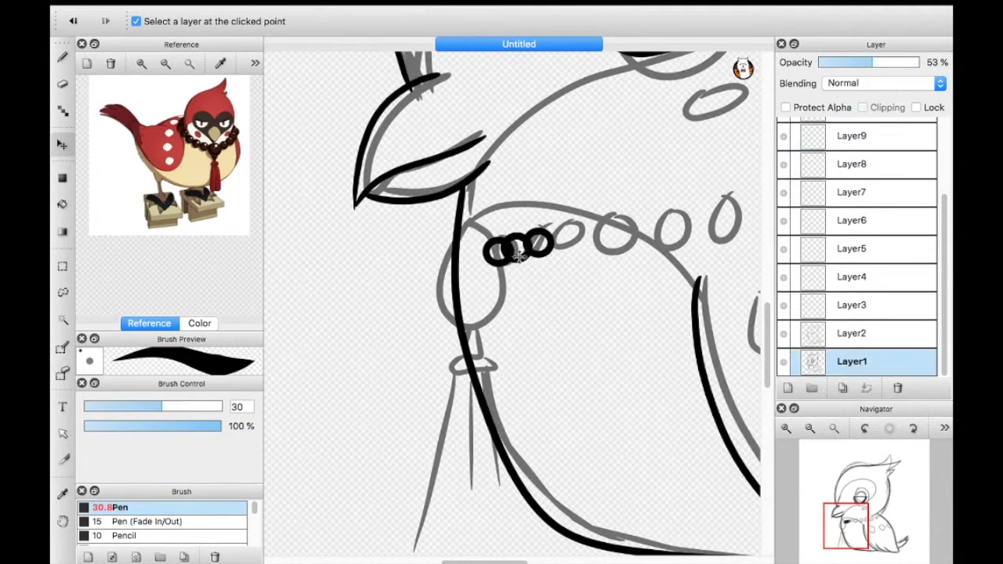
scroll(854, 274, down, 3)
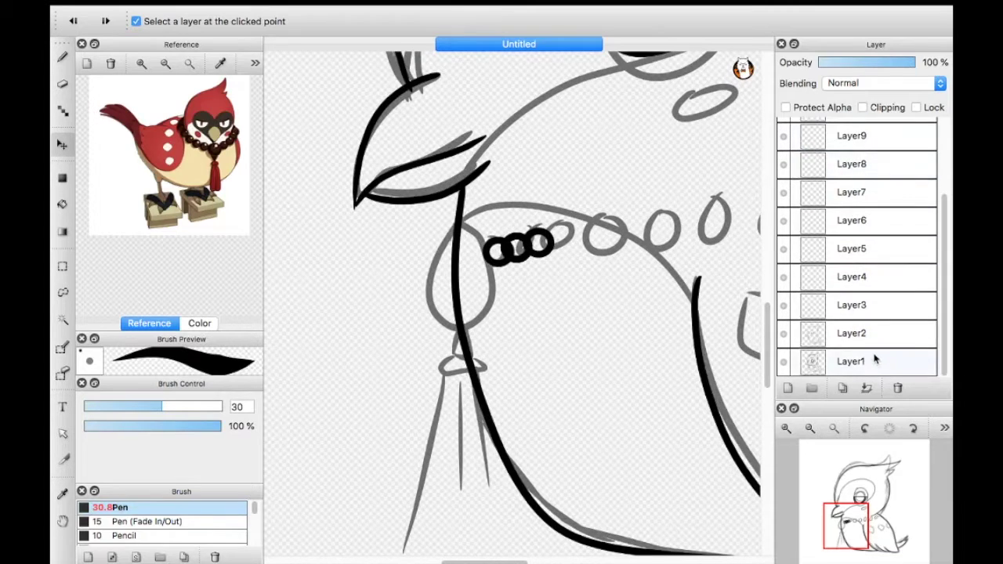
click(852, 361)
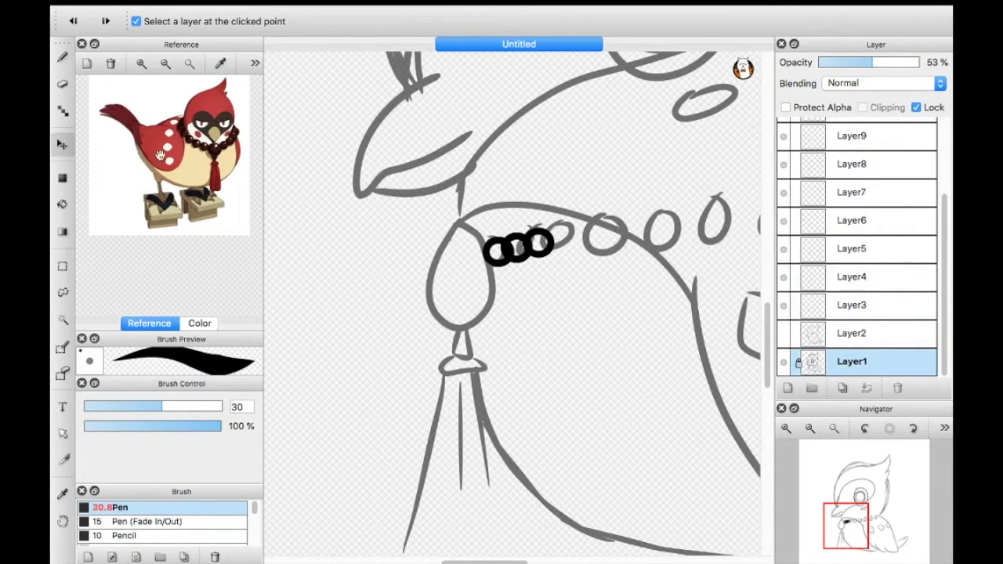
click(843, 169)
click(558, 249)
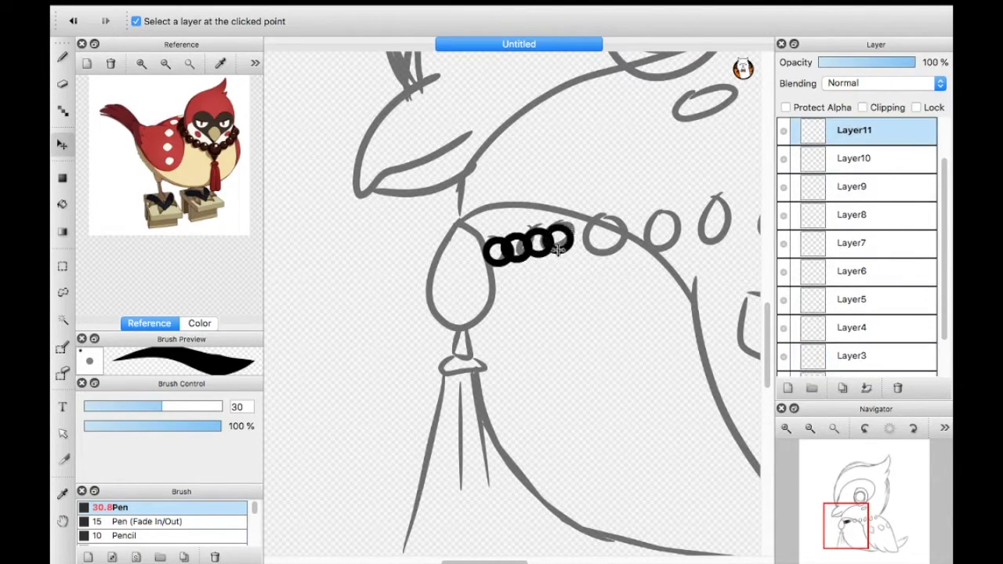
Add more ring links, extending the chain to its right end
click(580, 235)
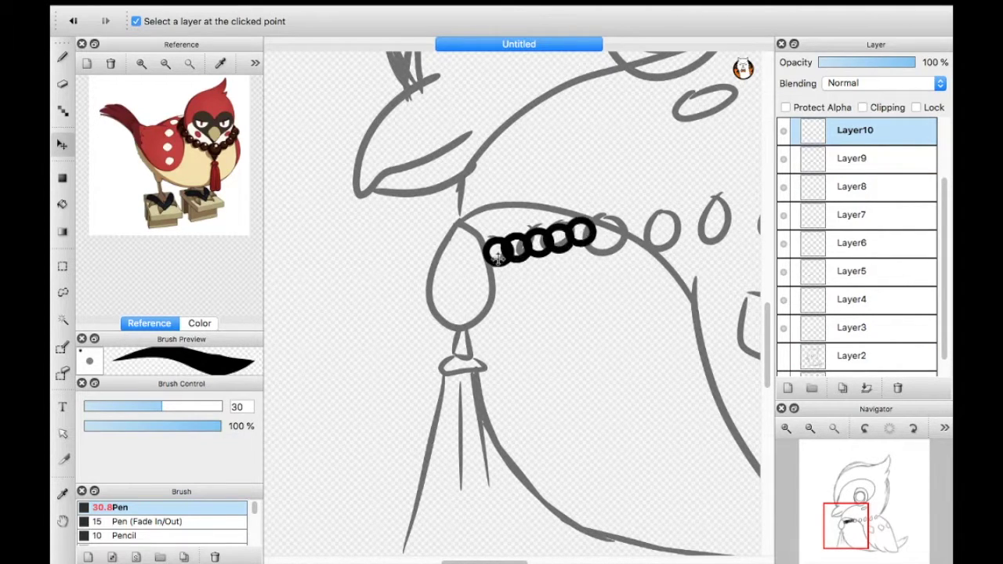
scroll(854, 275, down, 3)
click(596, 235)
scroll(517, 259, down, 3)
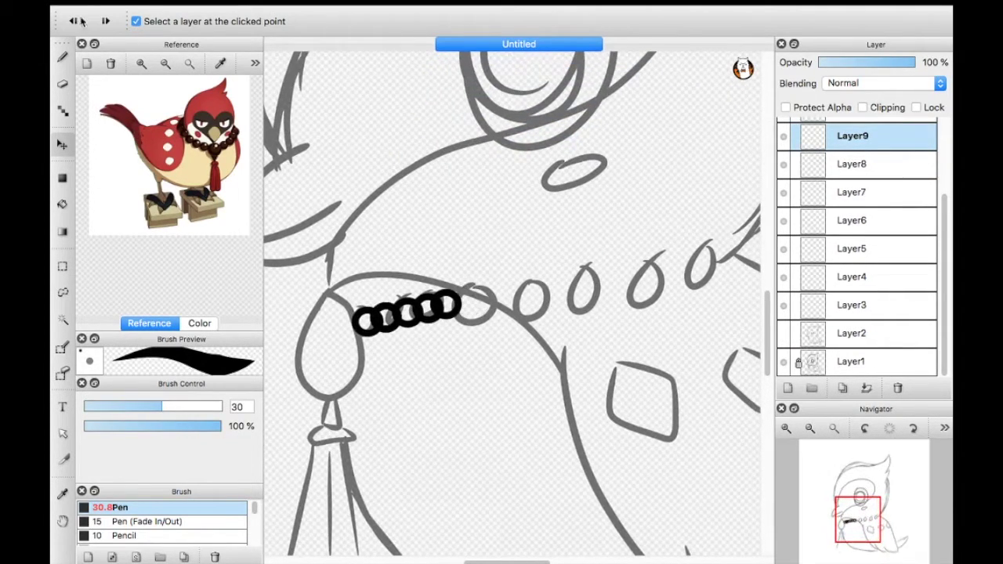
click(474, 304)
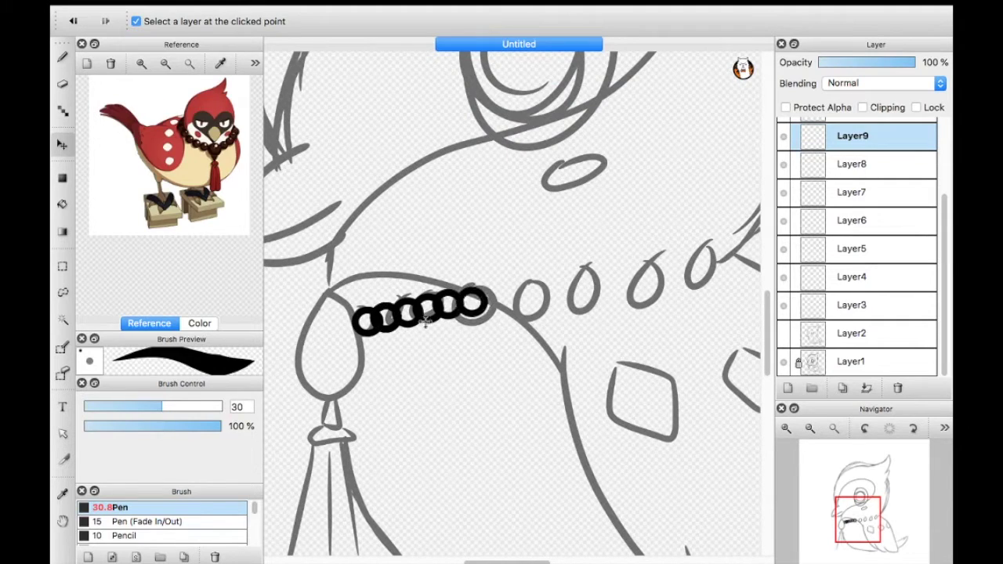
click(494, 301)
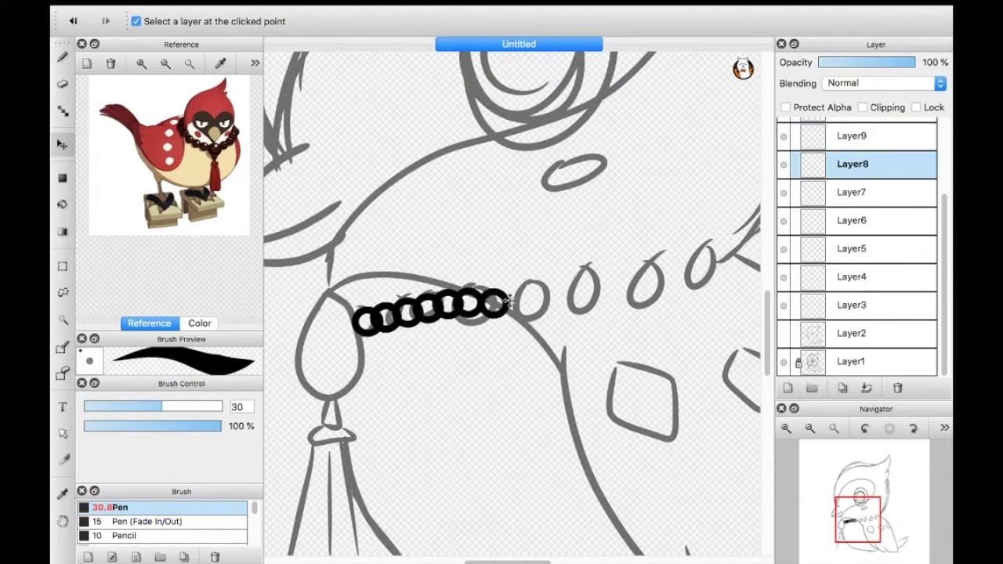
click(495, 309)
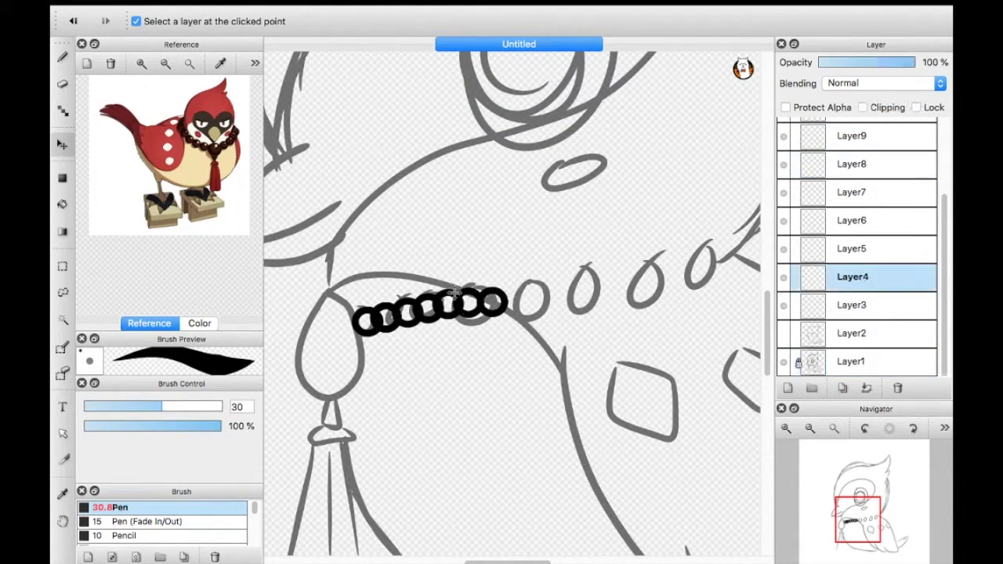
click(486, 305)
click(511, 300)
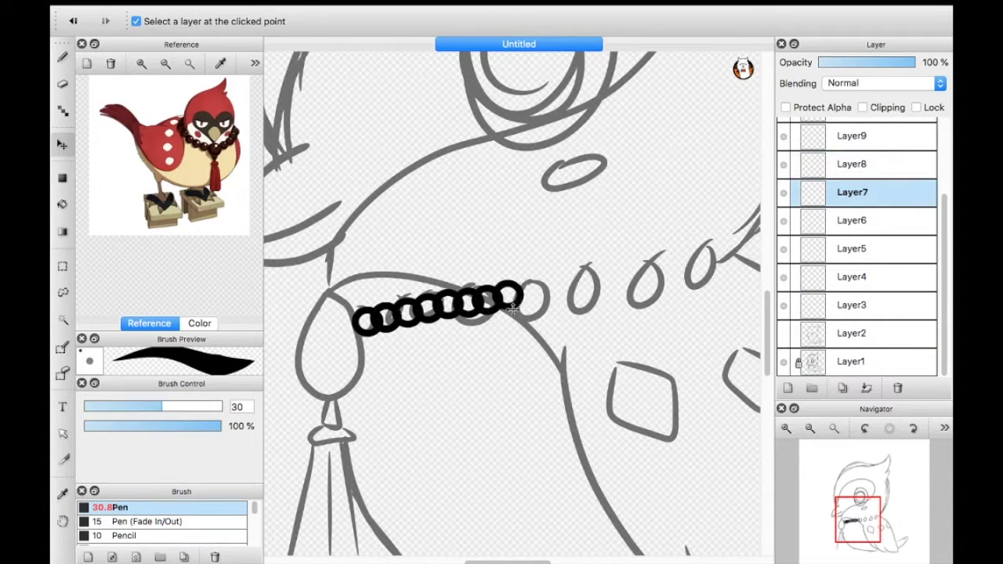
click(406, 327)
Add a ring at the chain's end and move Layer4 and Layer2 lower in the stack
click(785, 334)
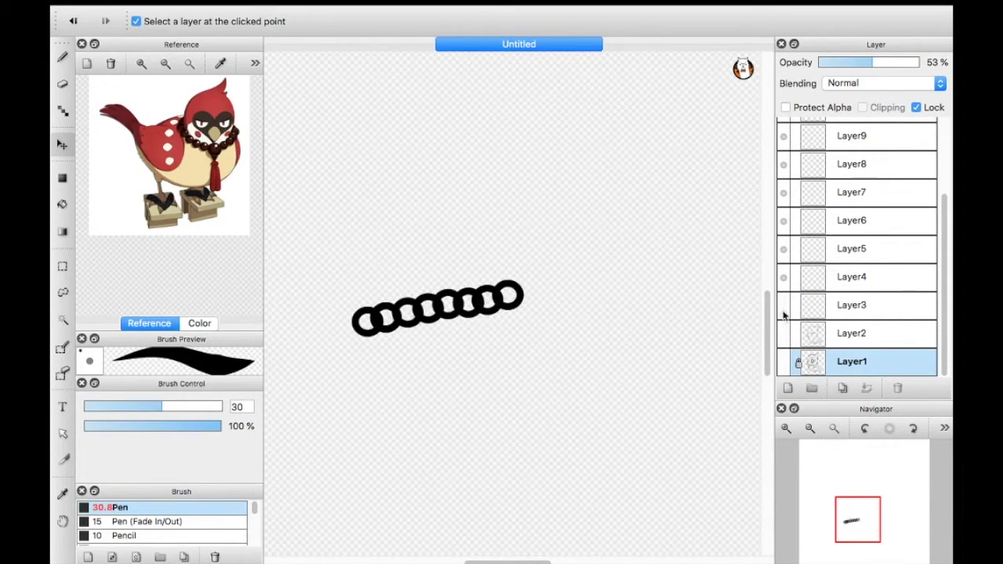
click(852, 304)
click(532, 296)
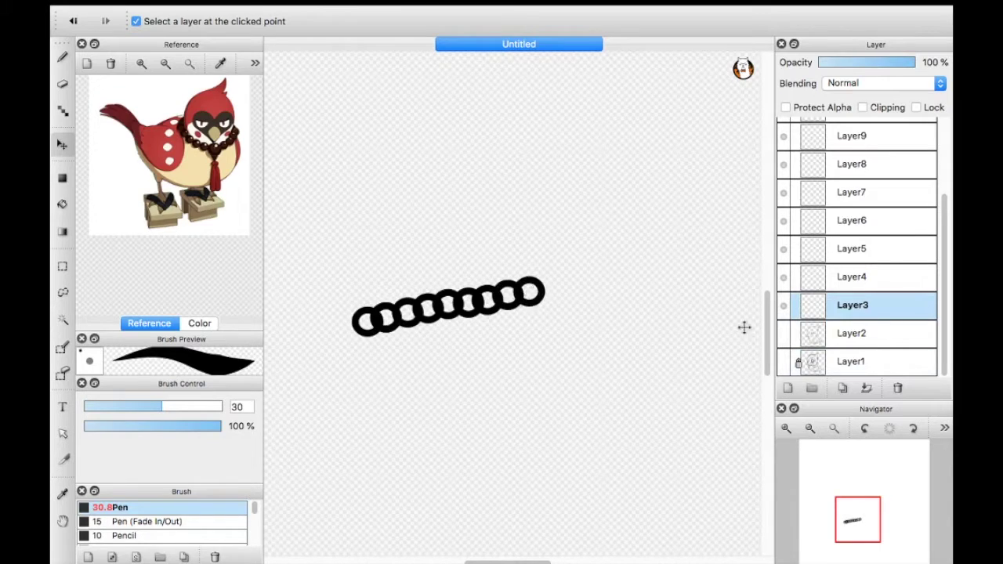
click(785, 362)
click(851, 361)
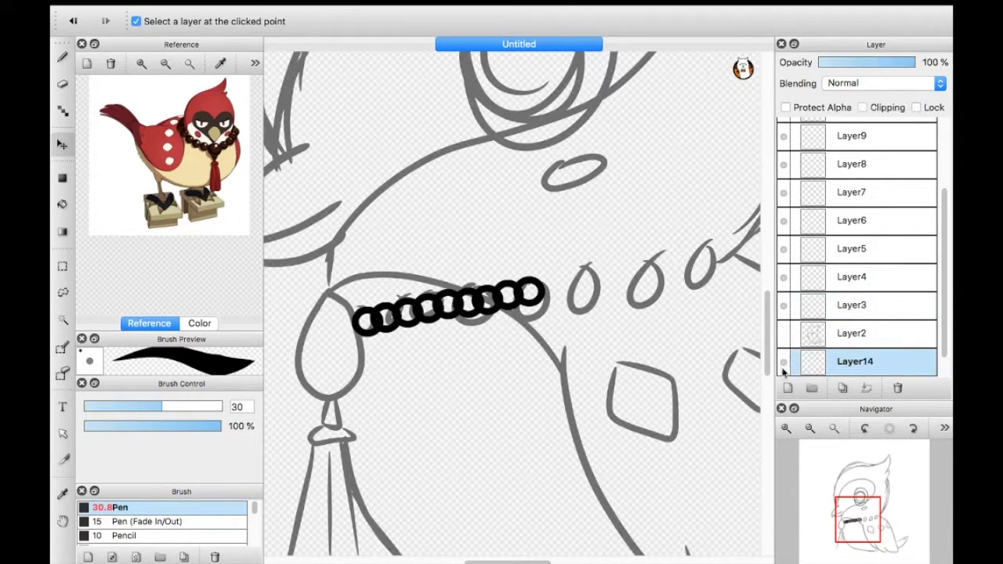
drag(852, 277, 862, 345)
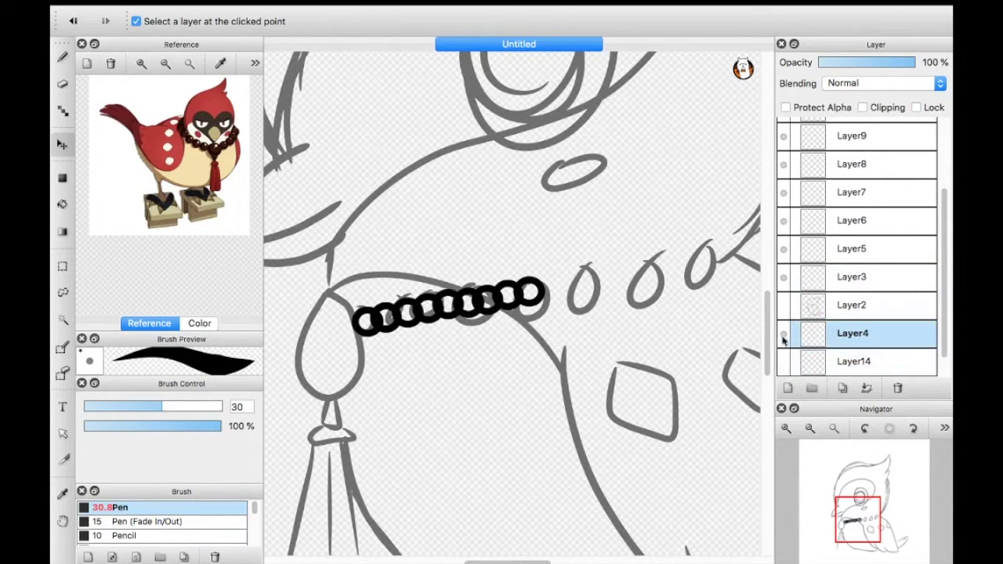
drag(845, 307, 862, 345)
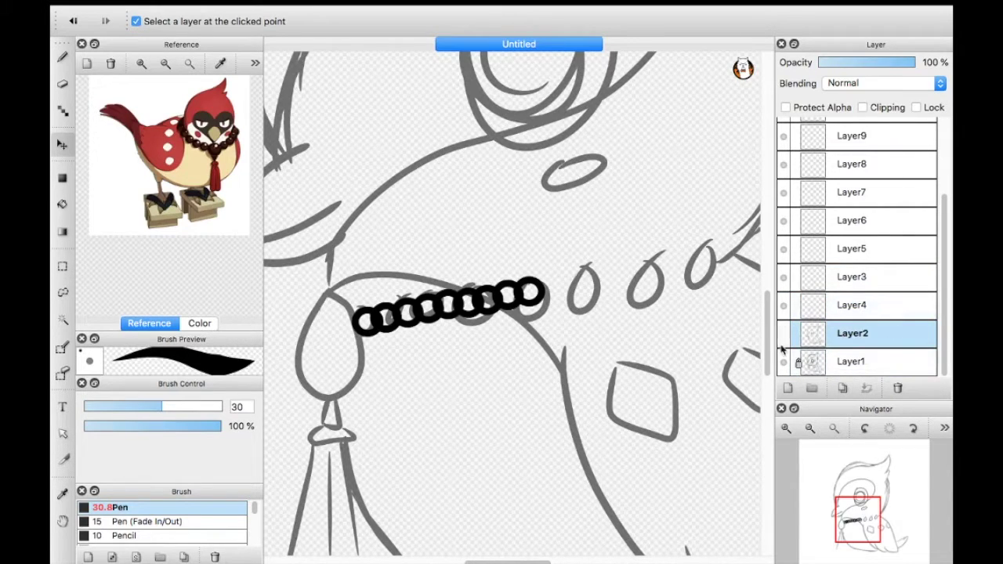
Add another ring and fit the loose ring onto the chain's left end
click(783, 361)
click(784, 361)
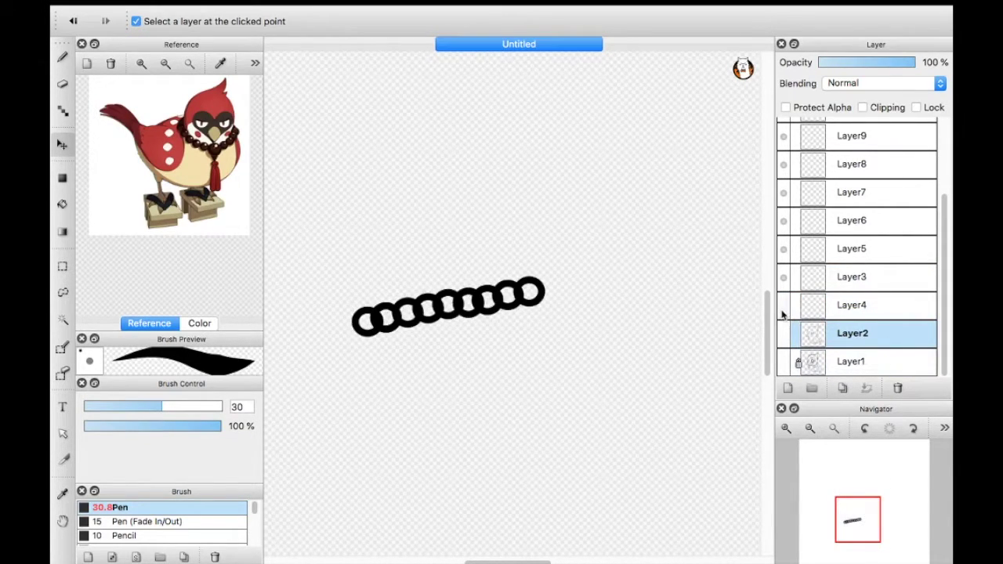
click(827, 307)
click(555, 288)
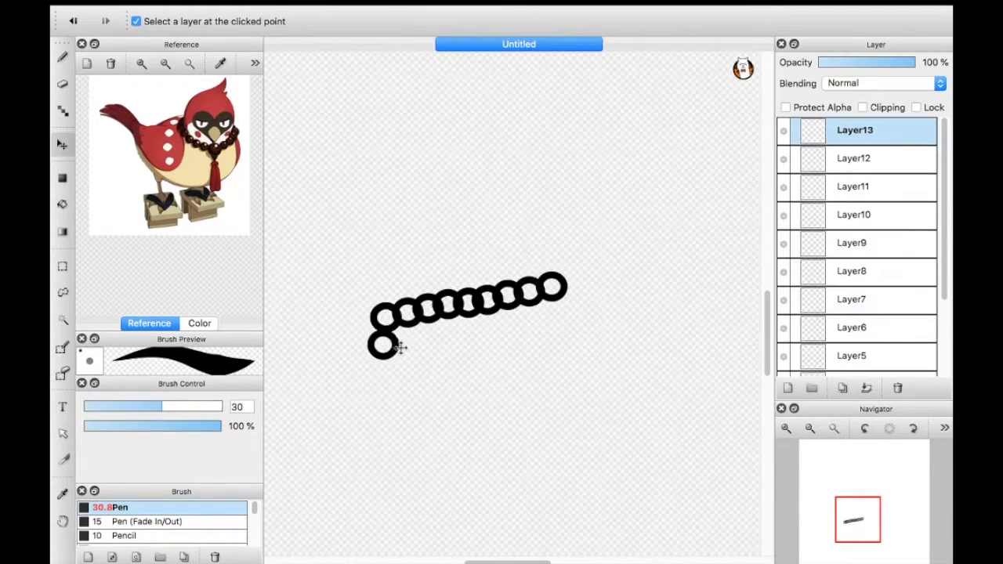
drag(597, 294, 580, 290)
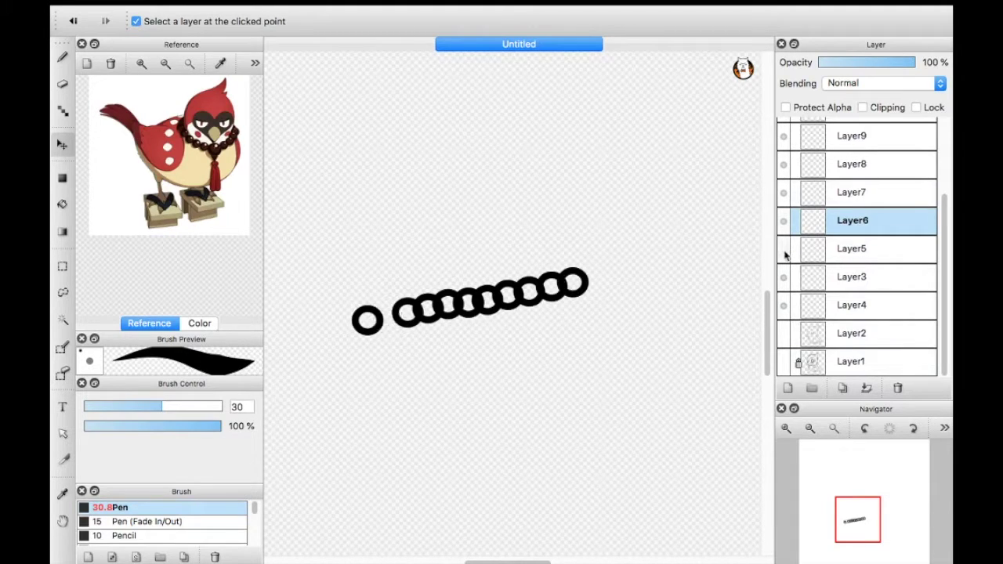
Show the sketch again and merge the topmost ring layer down
click(784, 347)
click(783, 365)
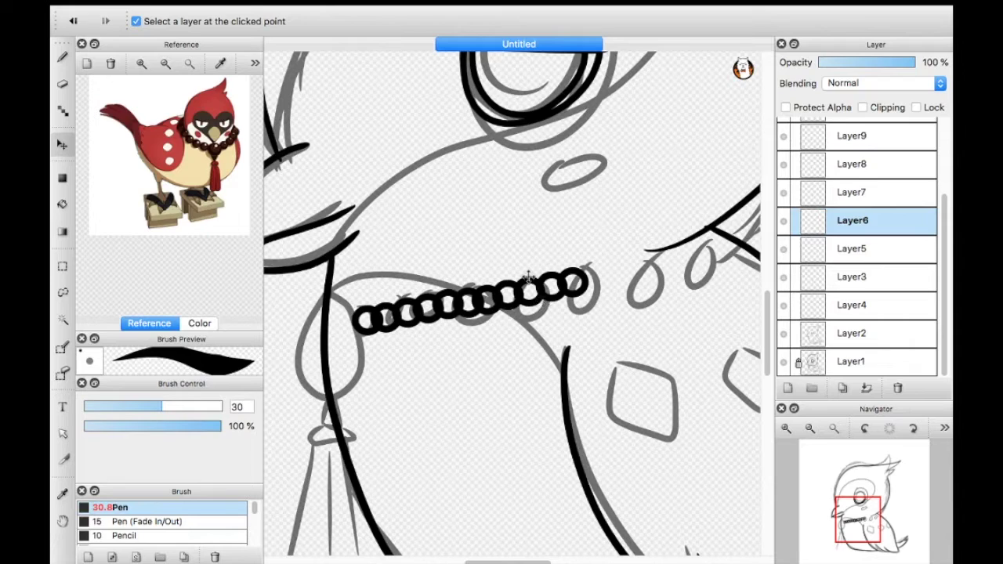
scroll(837, 182, up, 3)
click(855, 130)
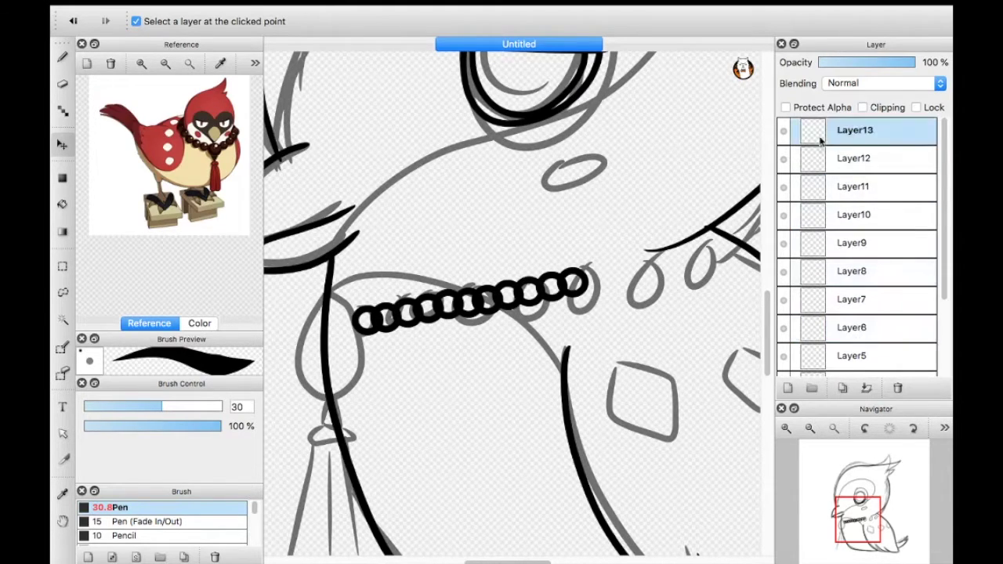
click(867, 389)
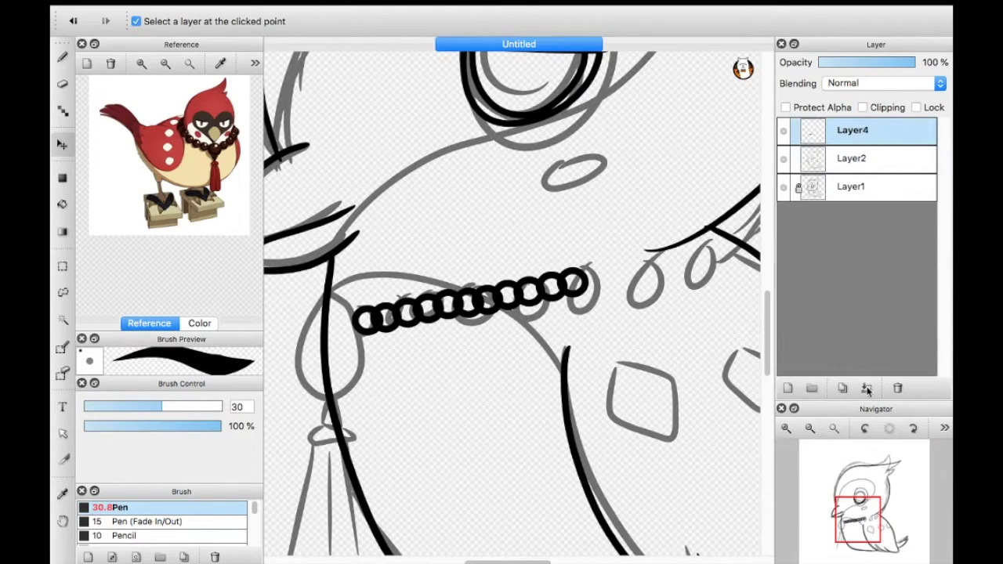
Paste a copy of the ring chain and shift and tilt it to extend the chain
key(ctrl+v)
key(ctrl+z)
key(ctrl+v)
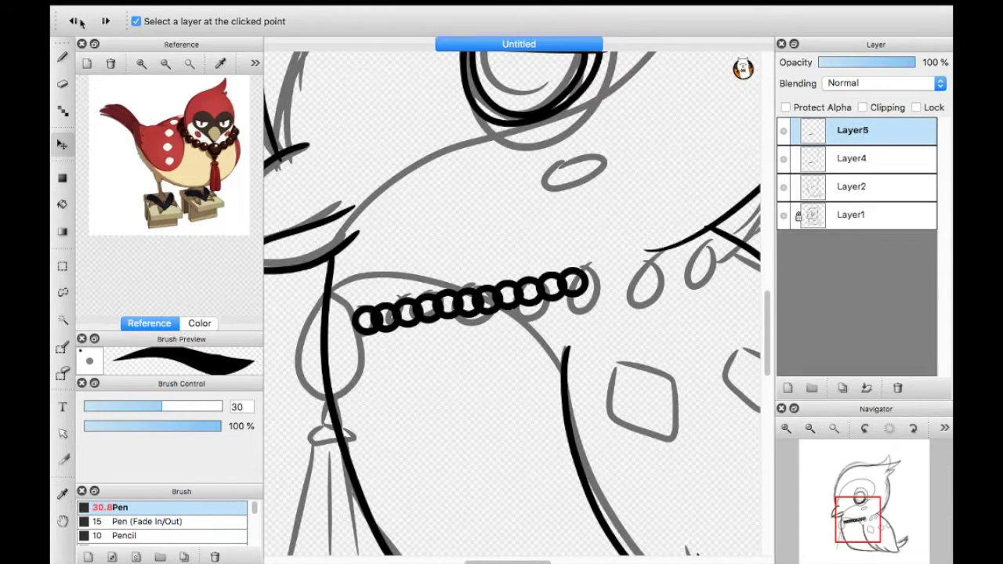
key(ctrl+t)
drag(452, 283, 674, 243)
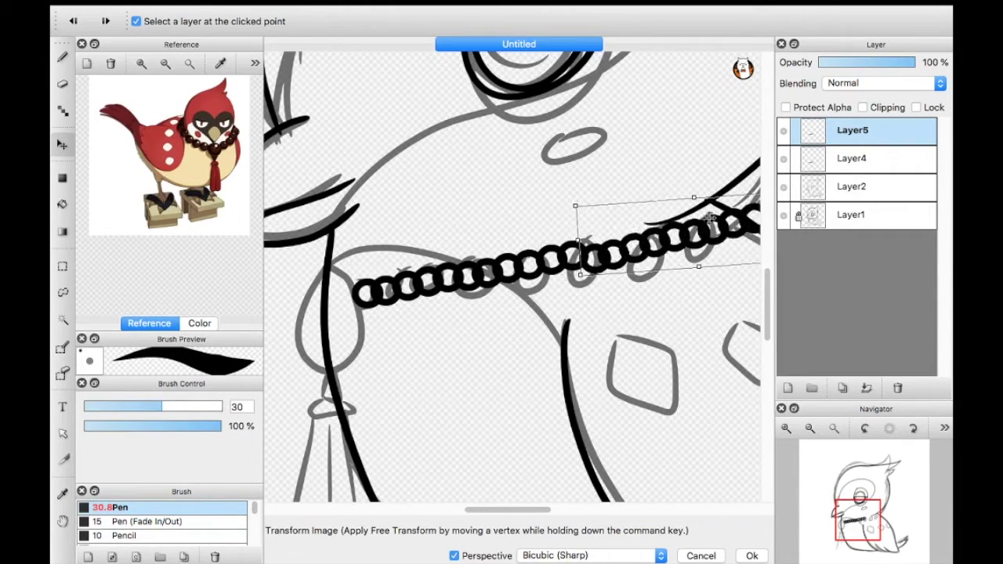
drag(674, 176, 721, 224)
scroll(549, 274, right, 5)
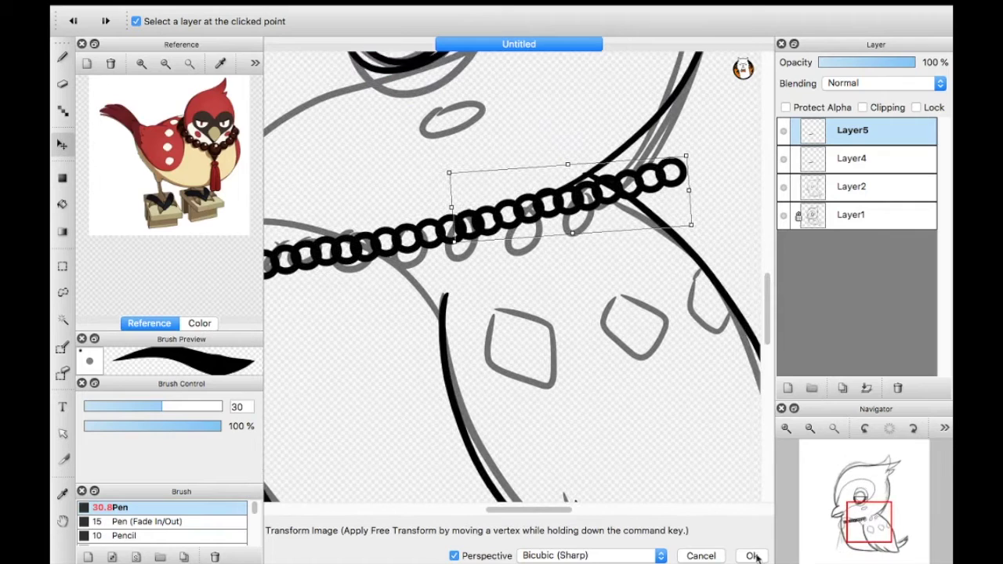
click(752, 556)
Merge the copy down, then enlarge and tilt the whole chain across the neck
click(866, 389)
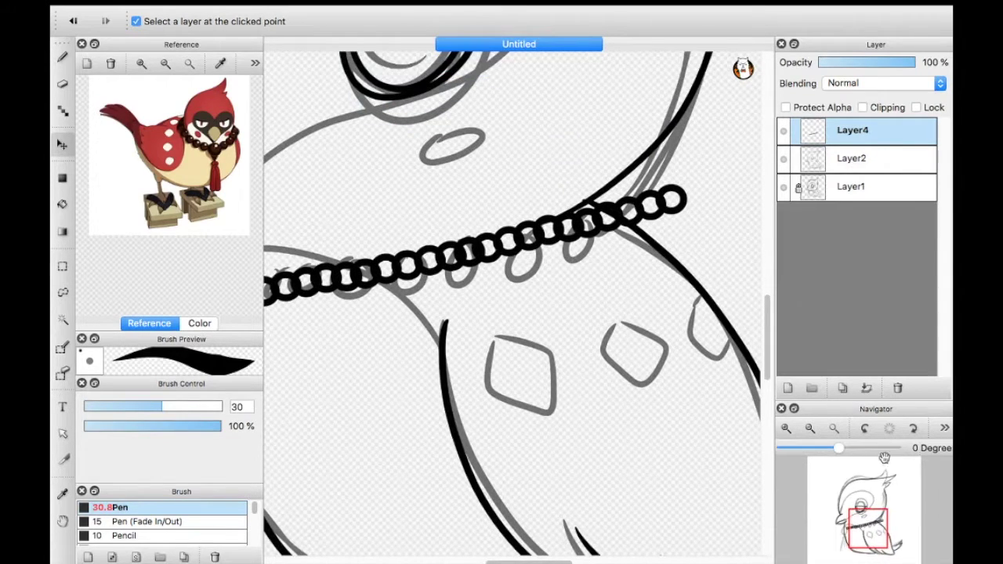
drag(870, 517, 862, 508)
key(ctrl+t)
drag(733, 229, 682, 236)
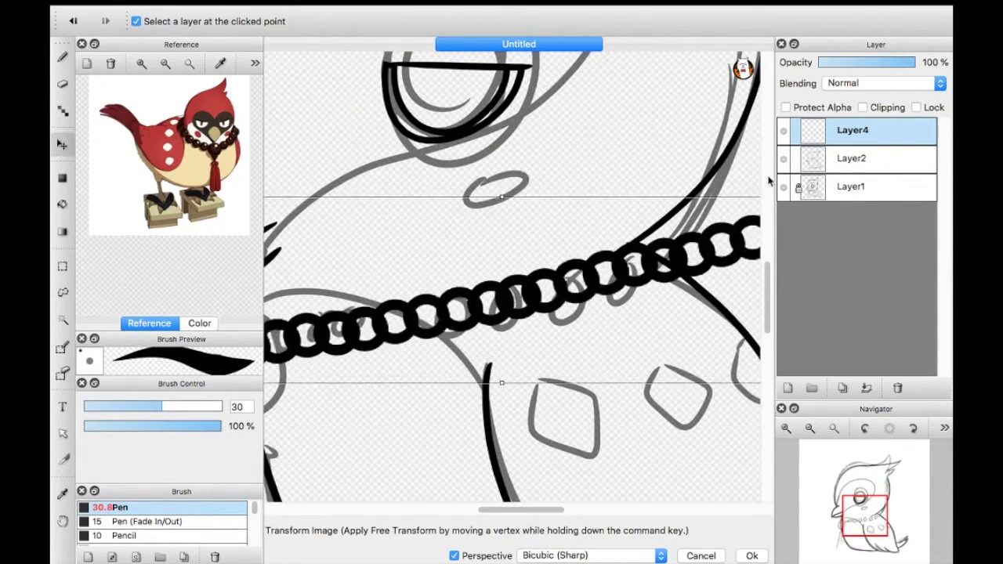
key(ctrl+minus)
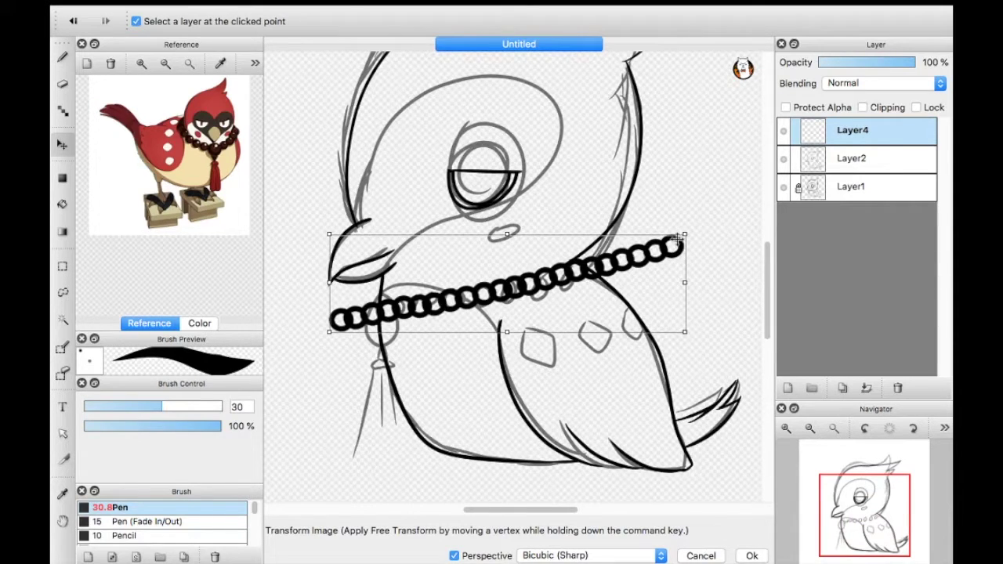
drag(510, 233, 511, 212)
drag(698, 267, 686, 302)
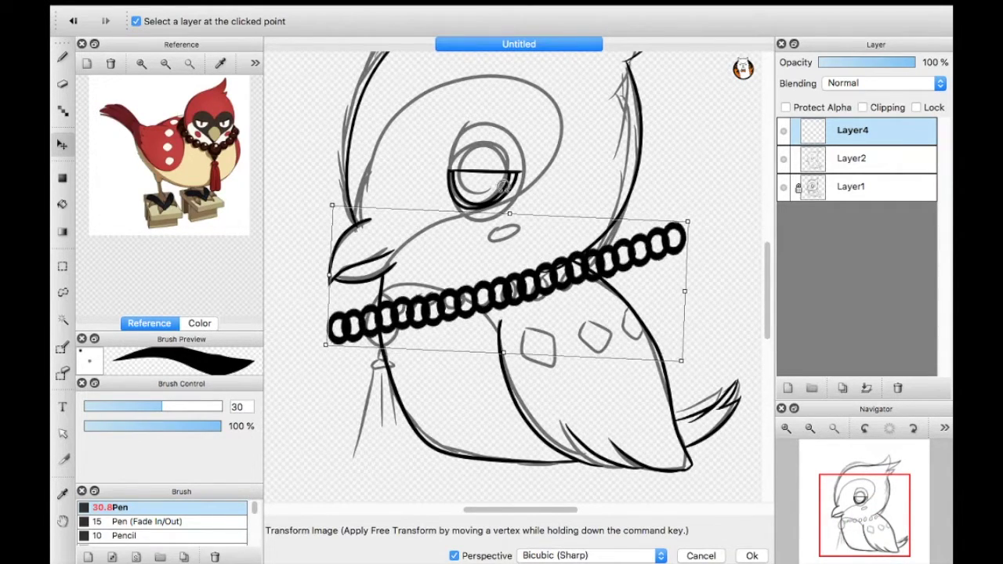
click(752, 556)
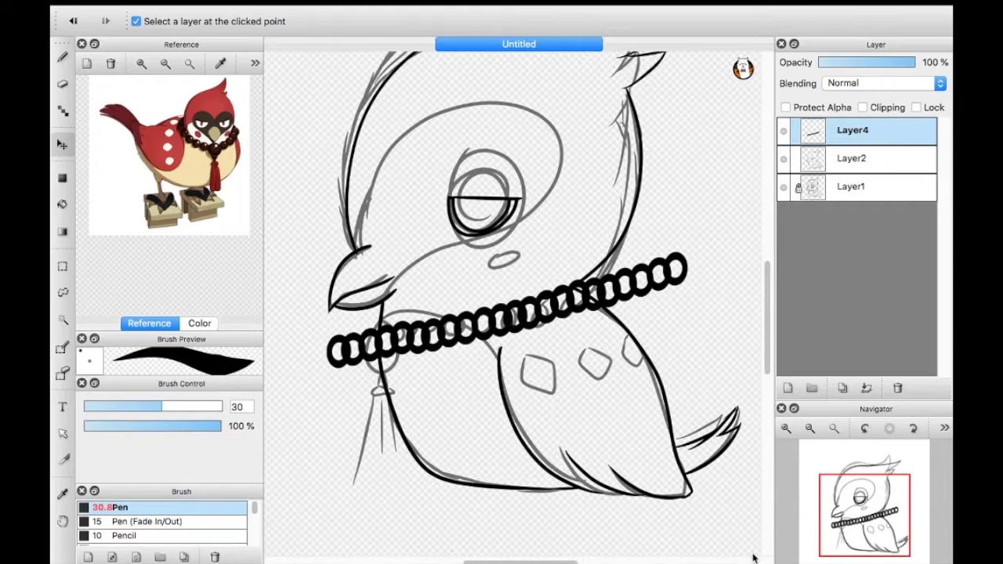
Set up the chain's mesh warp grid with six columns and one row
click(301, 13)
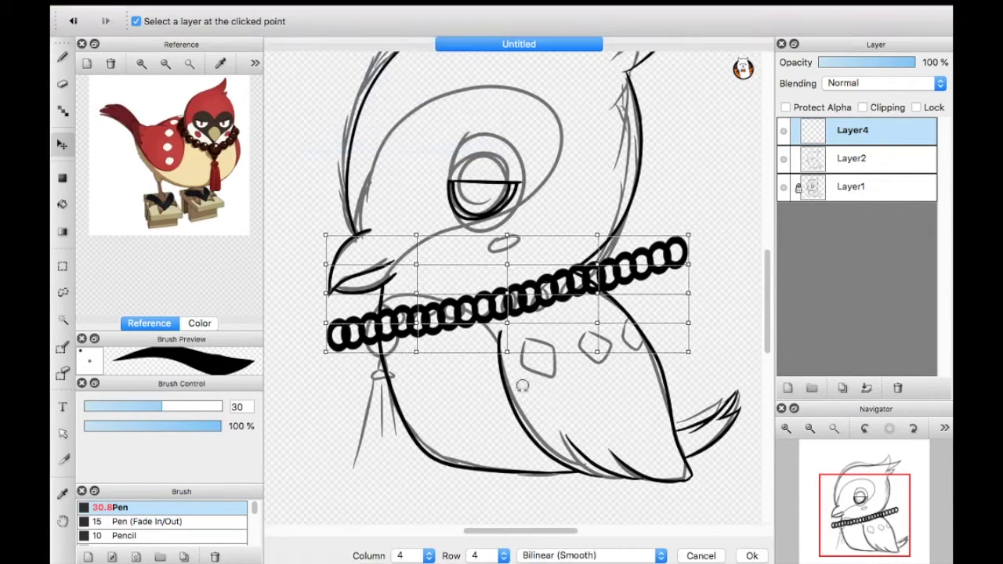
click(429, 555)
click(403, 439)
click(429, 556)
click(408, 490)
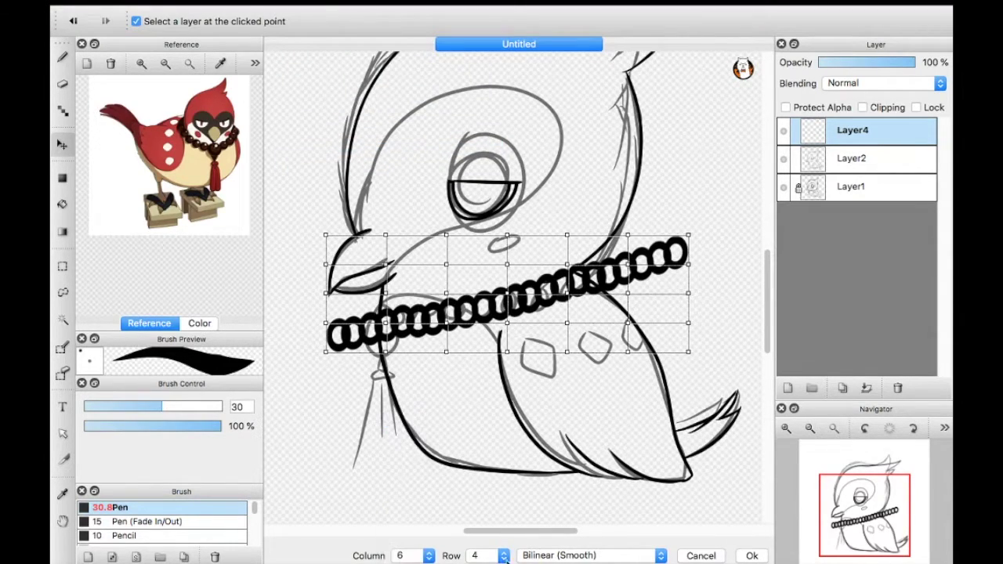
click(504, 556)
click(480, 424)
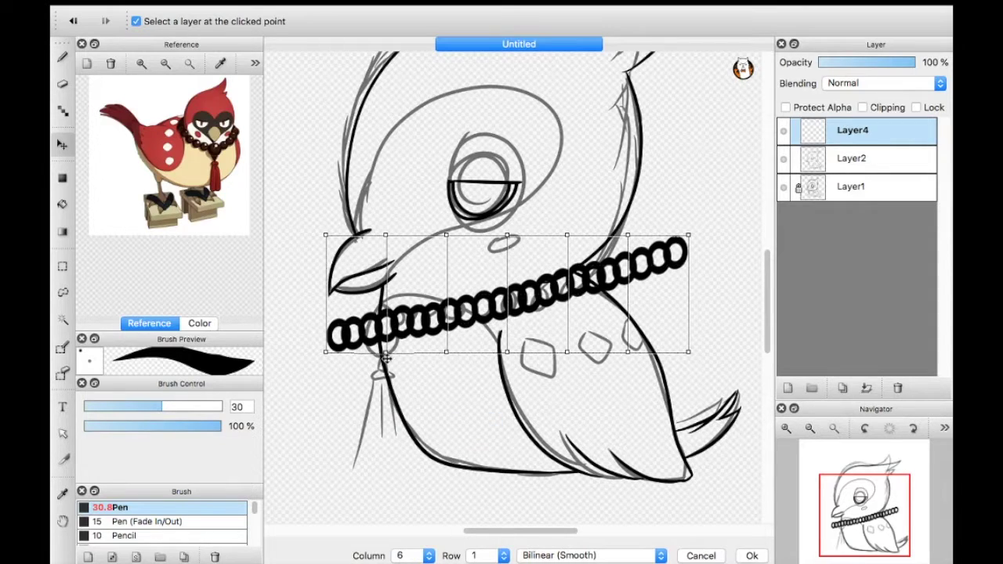
Drag the warp handles so the chain curves down and follows the neck
drag(386, 350, 387, 356)
drag(446, 350, 508, 356)
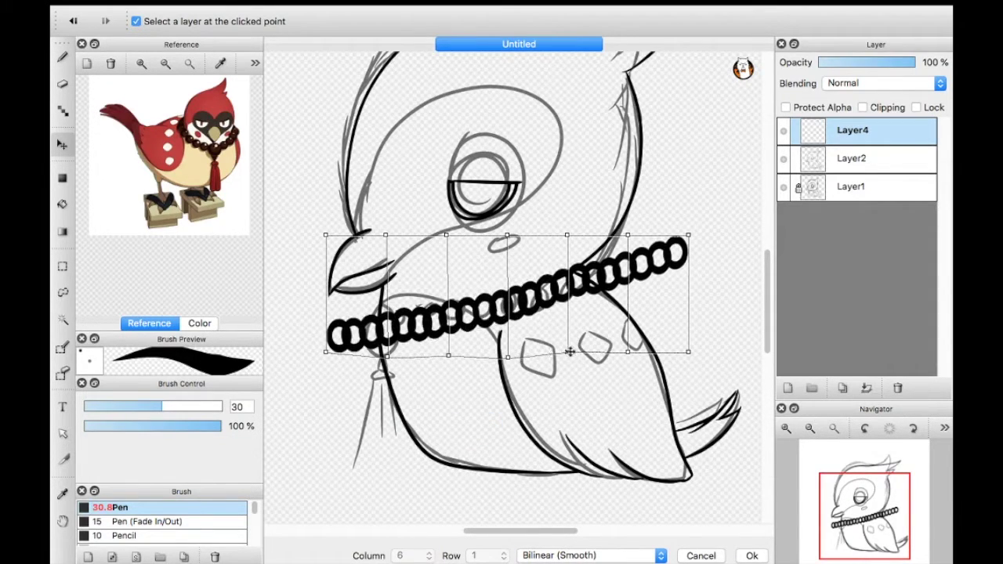
drag(570, 352, 571, 357)
drag(629, 233, 623, 228)
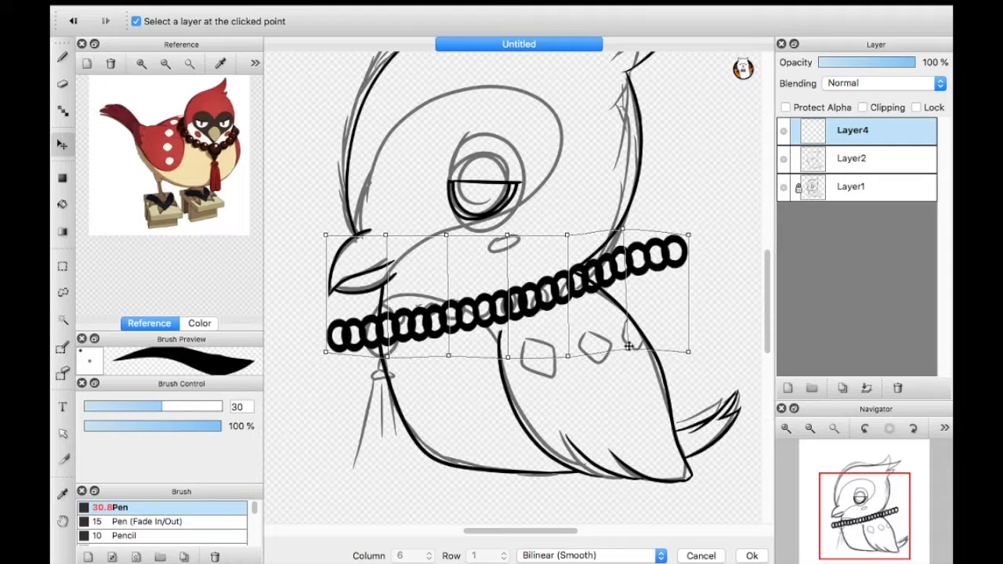
drag(628, 353, 628, 347)
drag(506, 235, 507, 242)
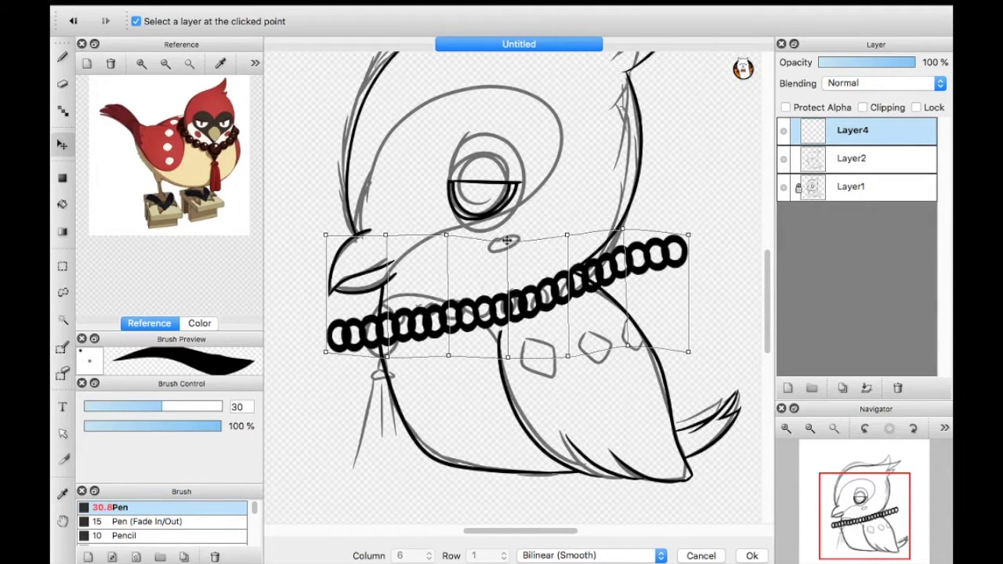
drag(448, 235, 446, 247)
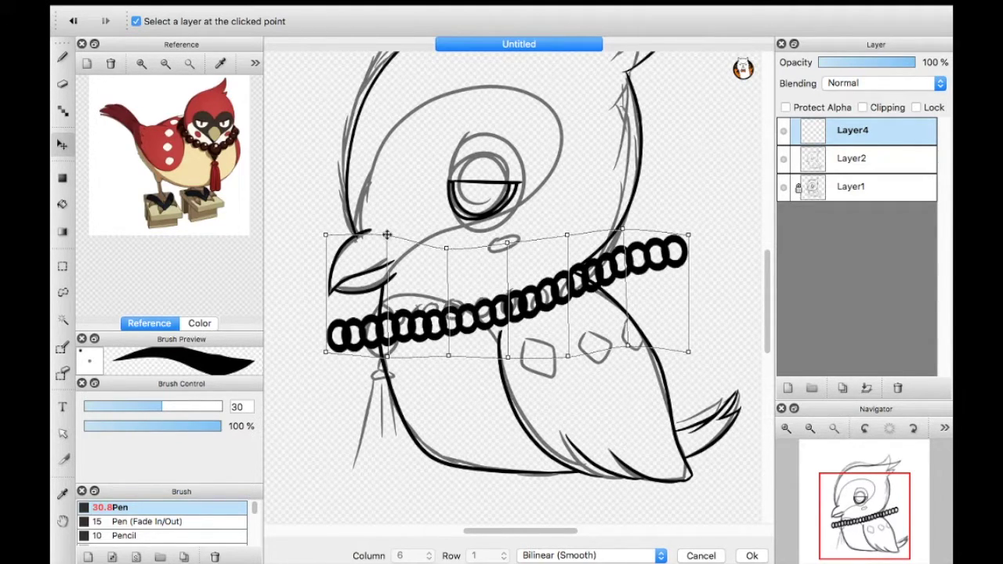
drag(386, 235, 387, 245)
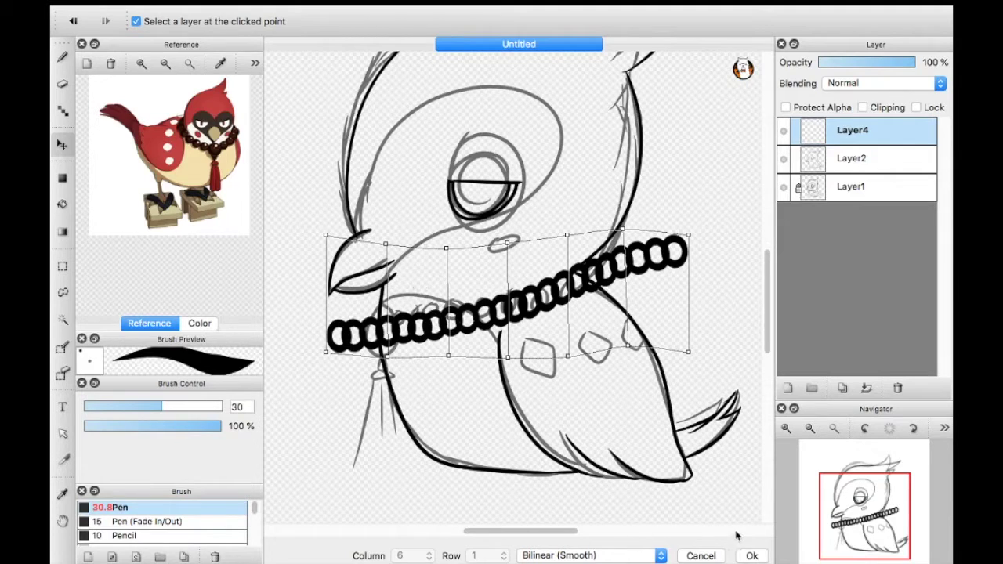
click(752, 555)
Hide the chain and sketch layers, try a colour selection, and zoom in on the tail
click(784, 131)
click(784, 186)
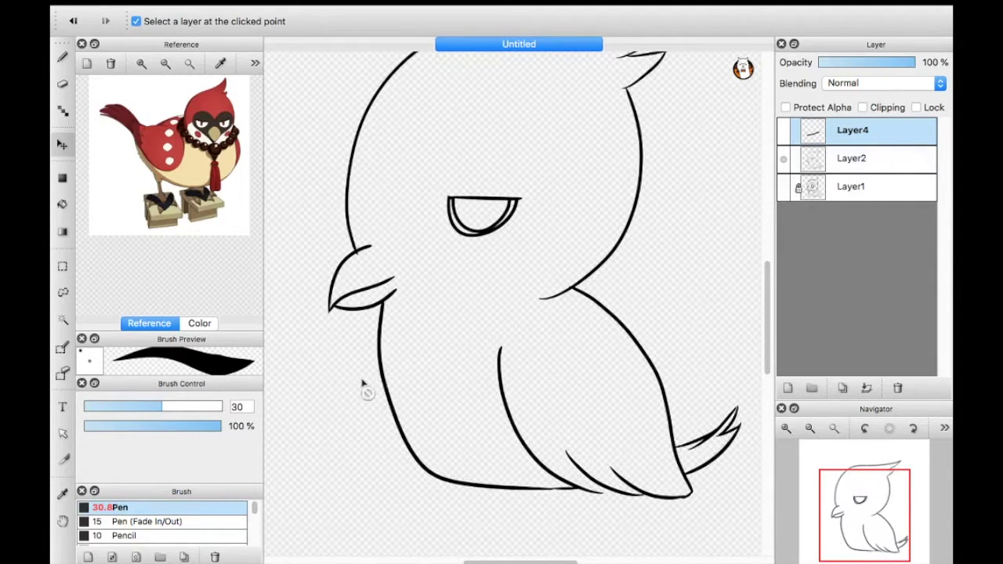
click(63, 319)
click(323, 341)
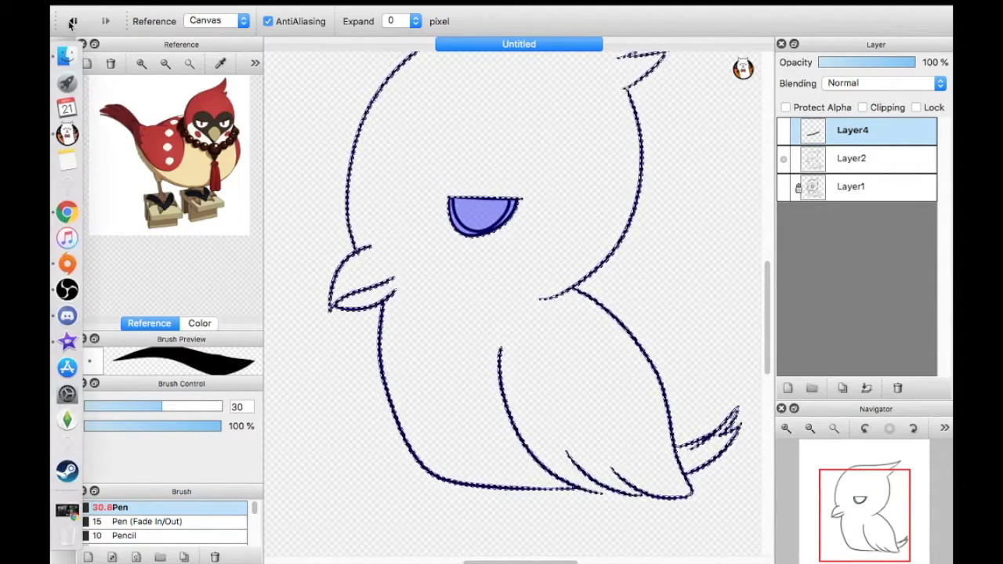
click(63, 266)
click(578, 478)
click(787, 429)
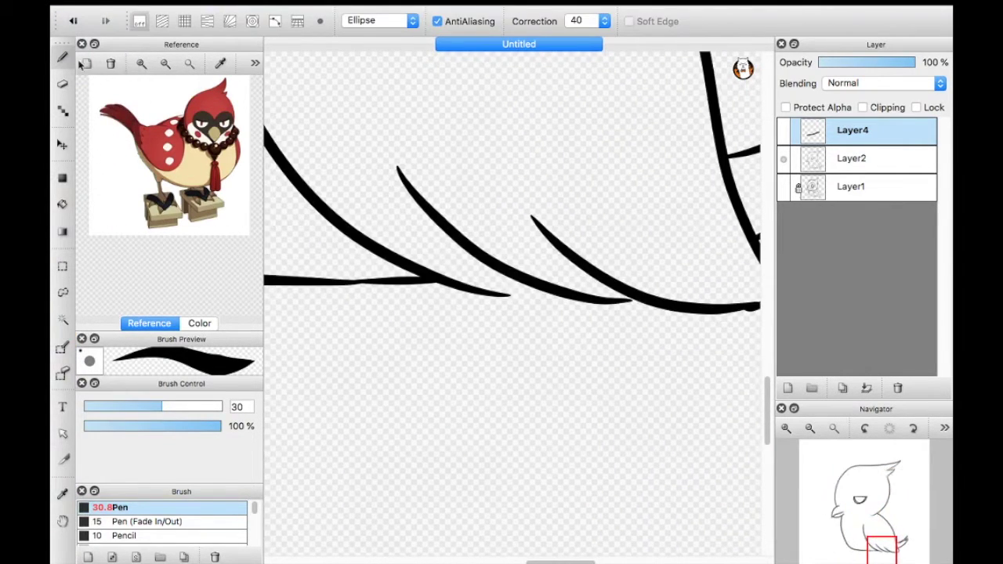
Select the bird by colour on the lineart layer, then make the chain layer active
click(380, 20)
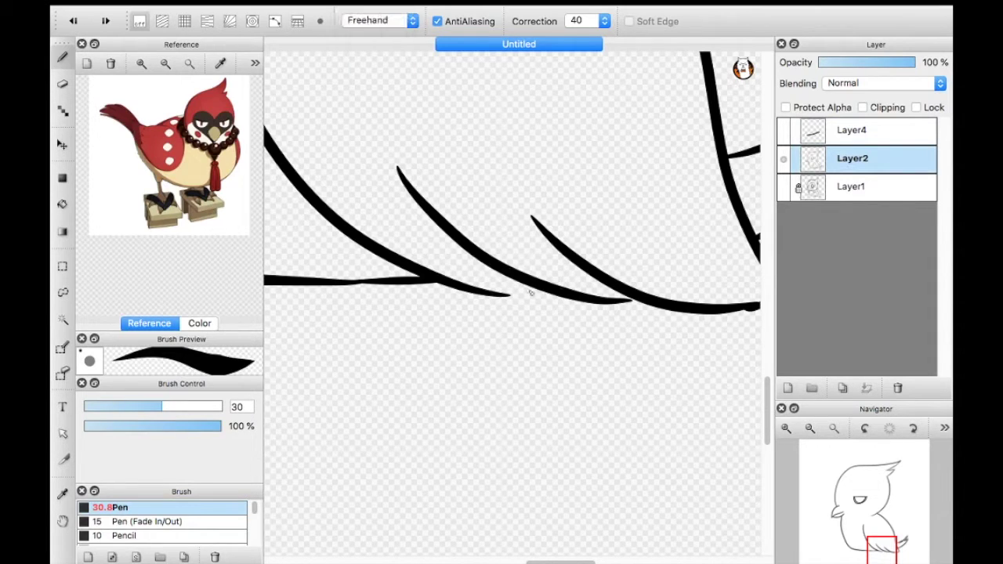
drag(501, 295, 539, 290)
click(810, 429)
click(62, 319)
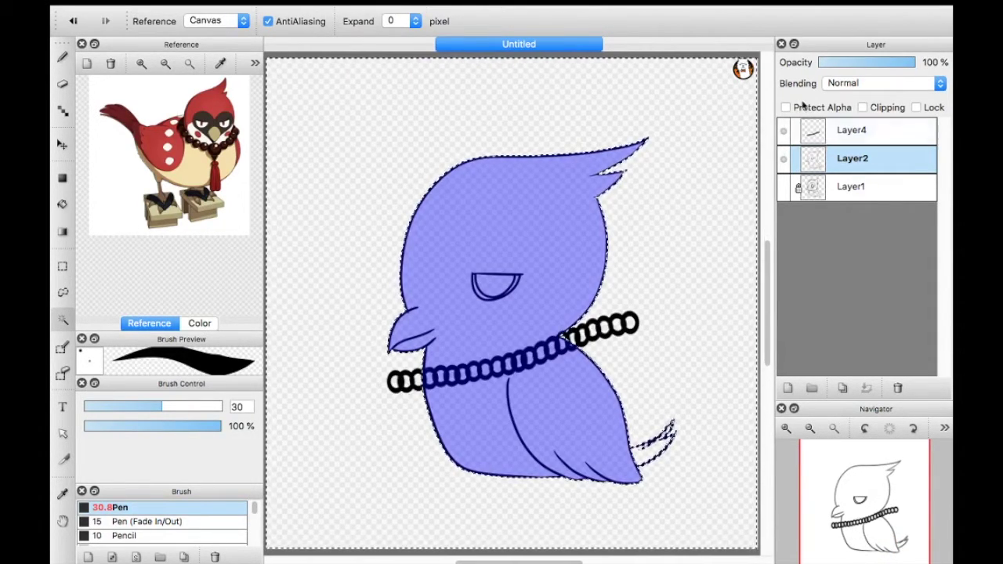
click(782, 80)
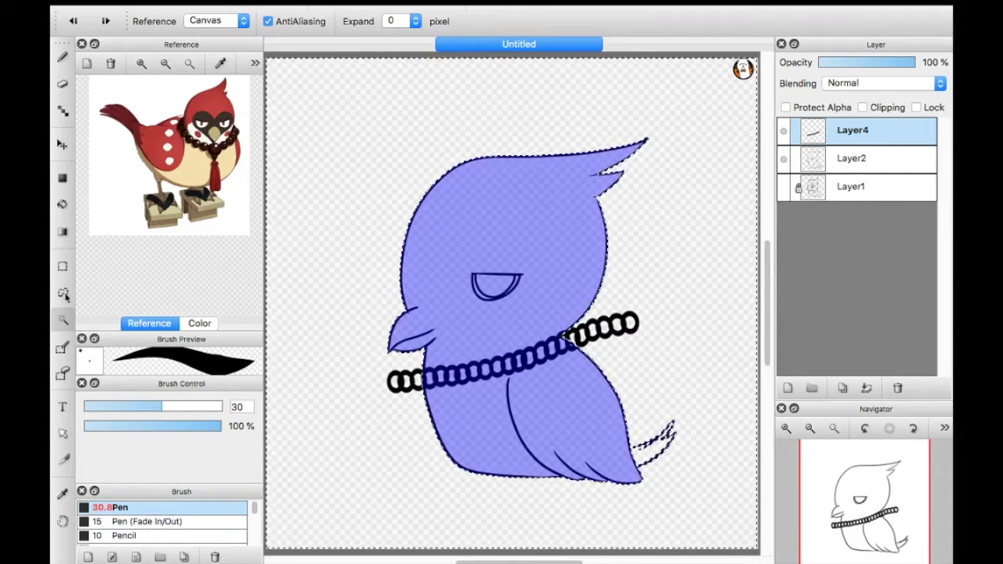
Invert the selection, erase the left chain overhang, and draw a closing link at the right end
key(m)
key(ctrl+shift+i)
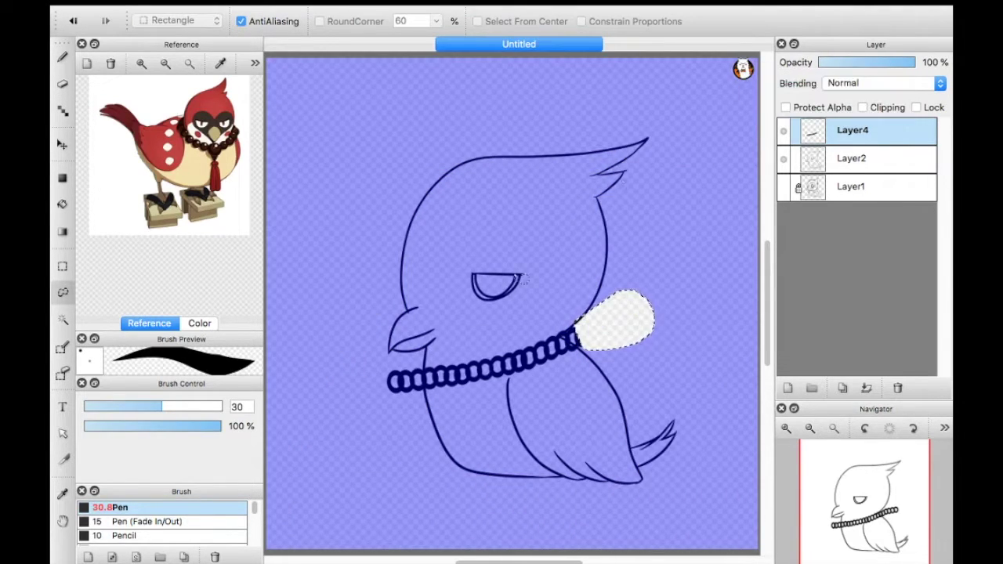
drag(423, 368, 384, 407)
key(Delete)
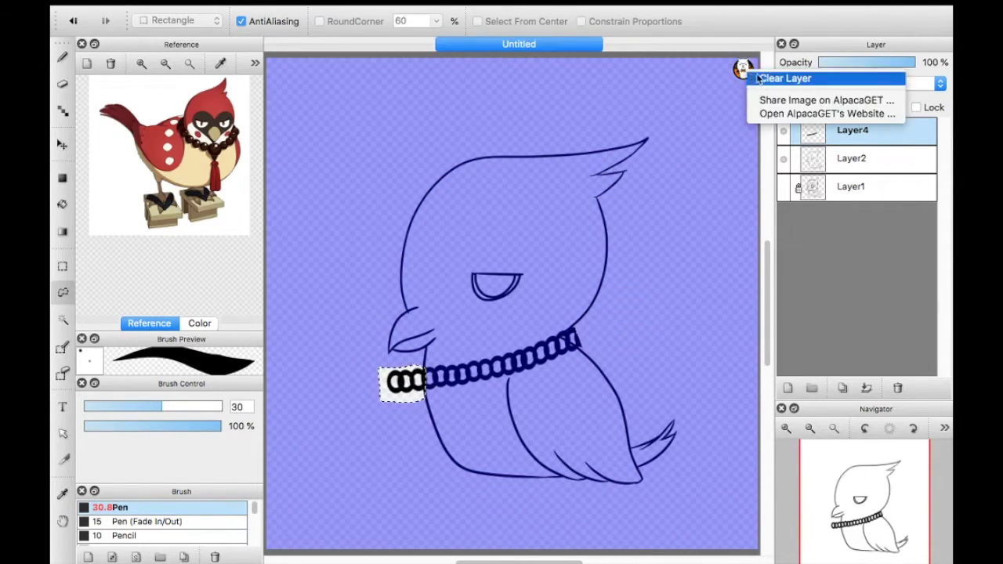
key(ctrl+d)
scroll(548, 329, up, 5)
scroll(509, 274, up, 2)
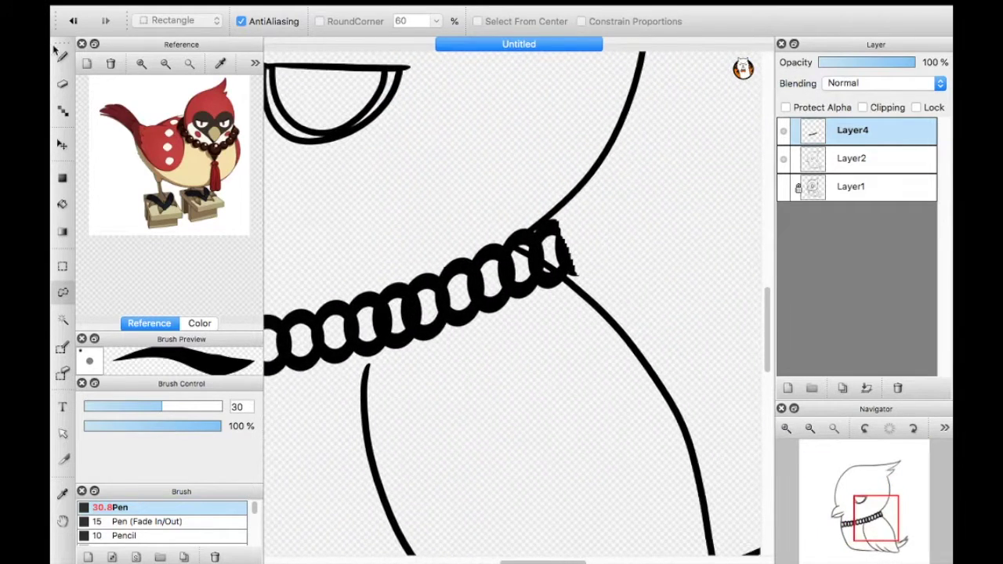
key(n)
mouse_move(558, 231)
mouse_down()
mouse_move(564, 286)
mouse_move(580, 274)
mouse_up()
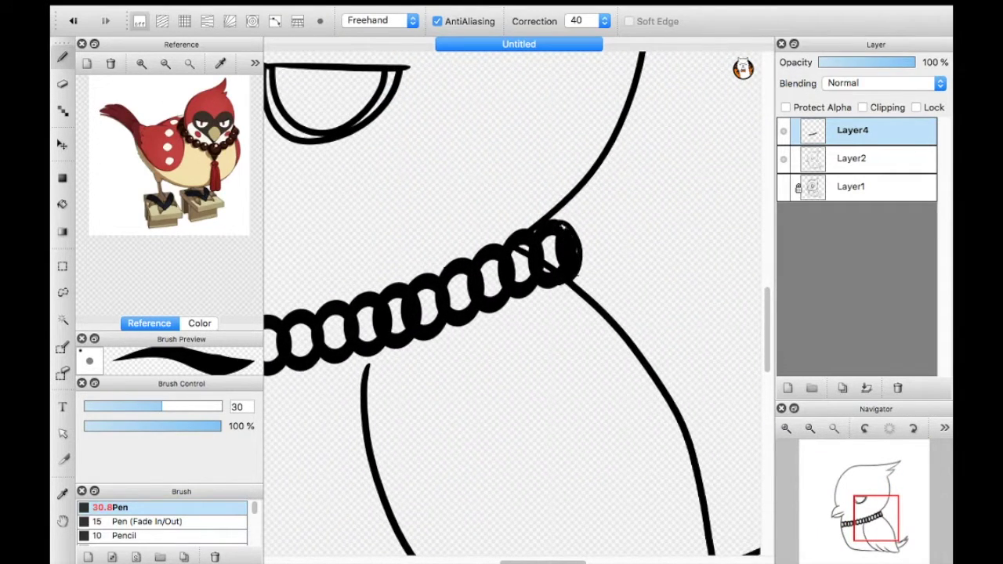
Zoom out to fit the bird and undo back to separate bead layers Layer5–Layer13
click(833, 427)
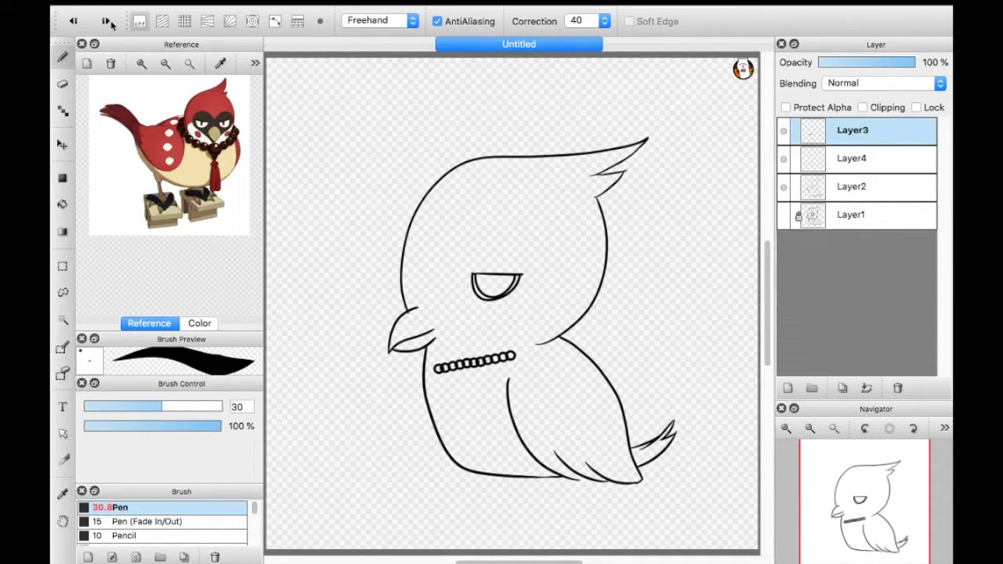
click(74, 21)
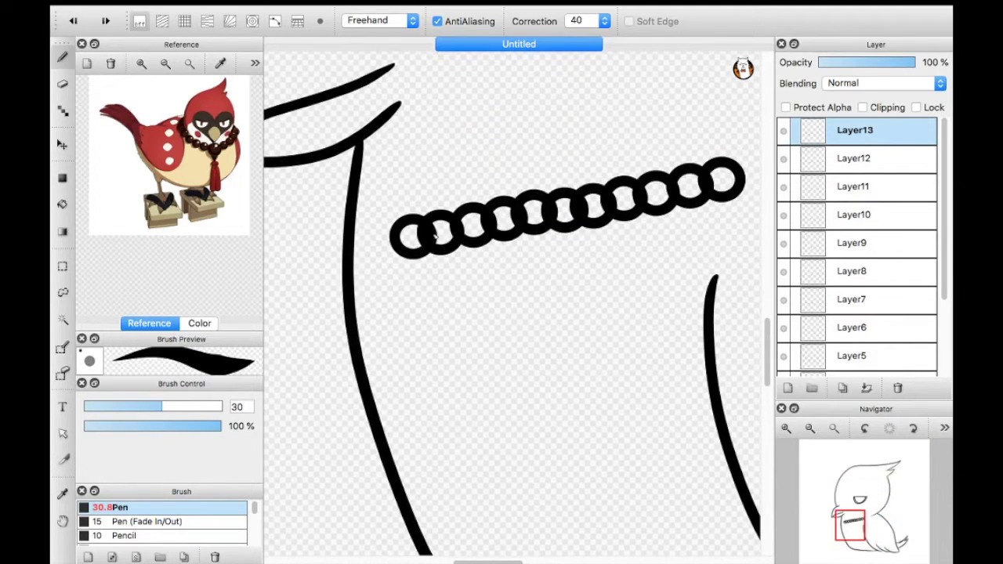
Switch the side panel from the reference image to the colour picker
click(199, 323)
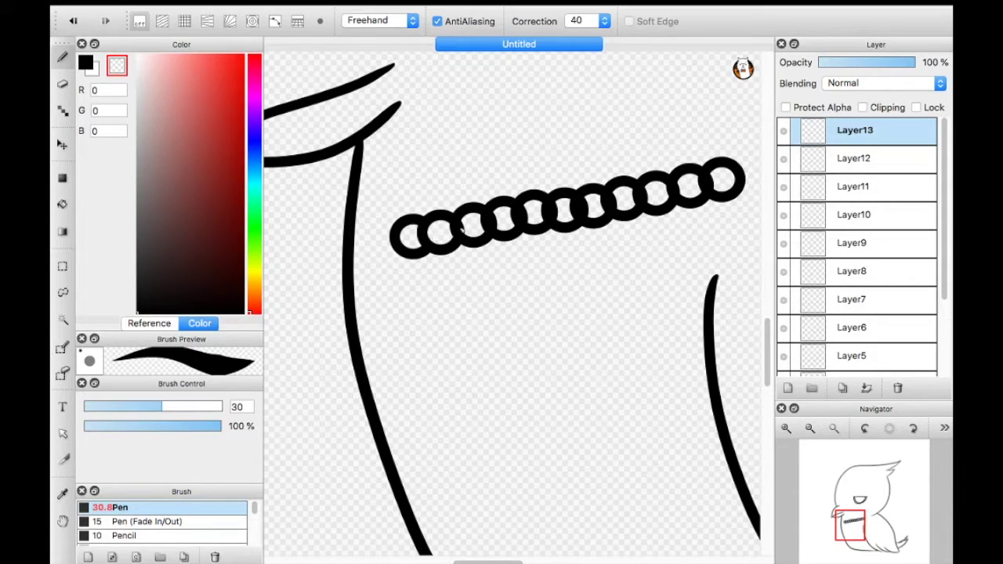
click(149, 323)
click(199, 323)
Step the active layer from Layer12 down through Layer3
click(784, 159)
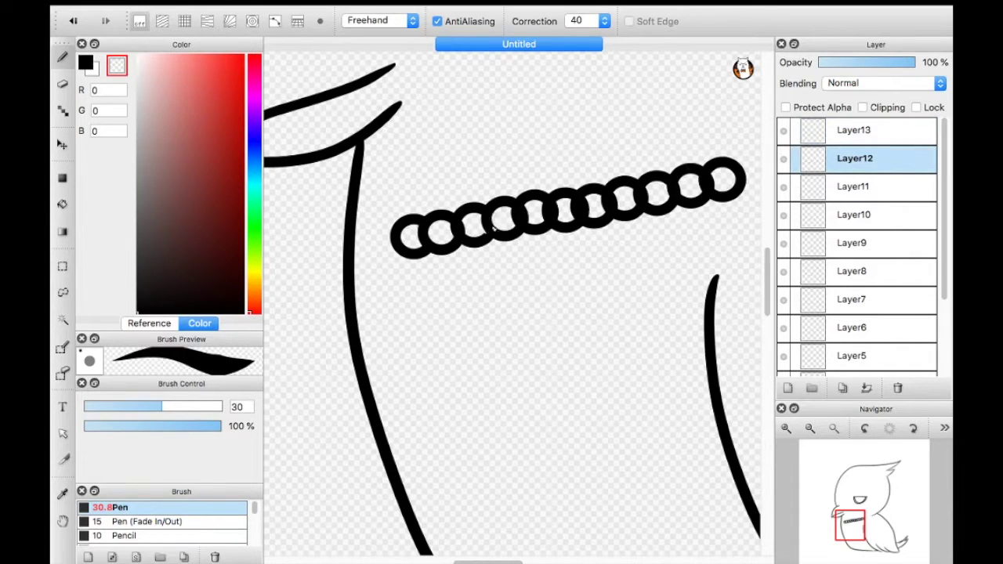
click(786, 188)
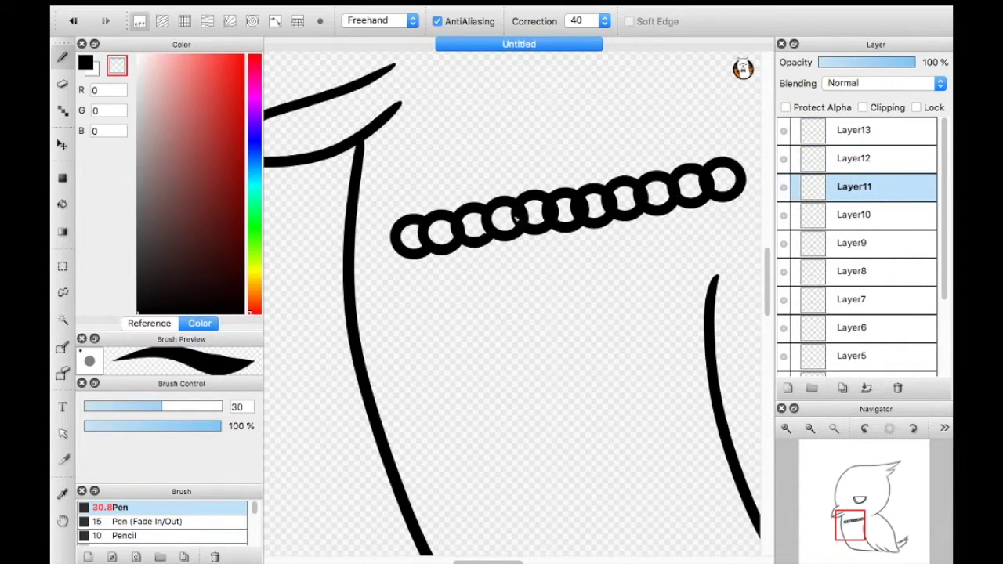
click(787, 216)
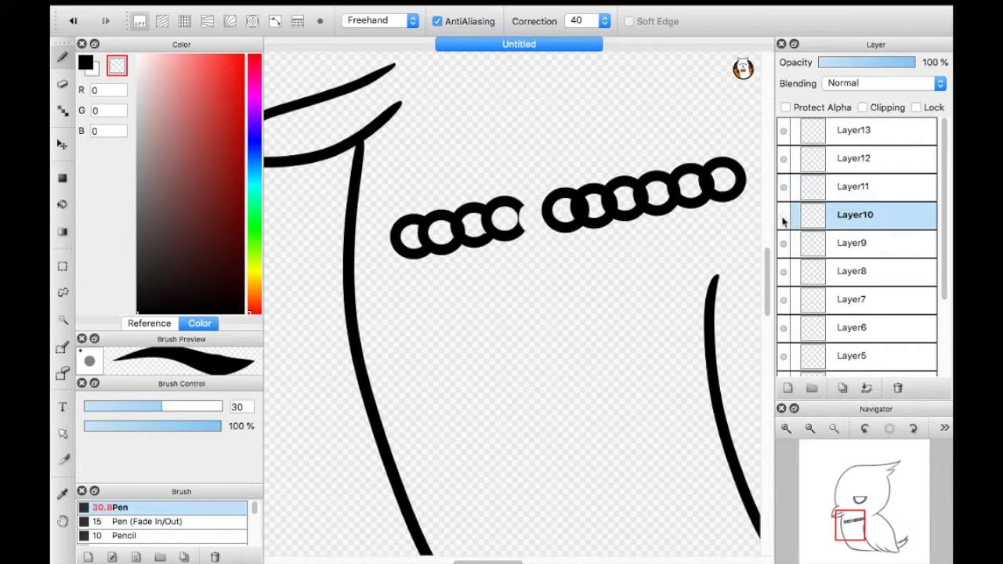
click(783, 243)
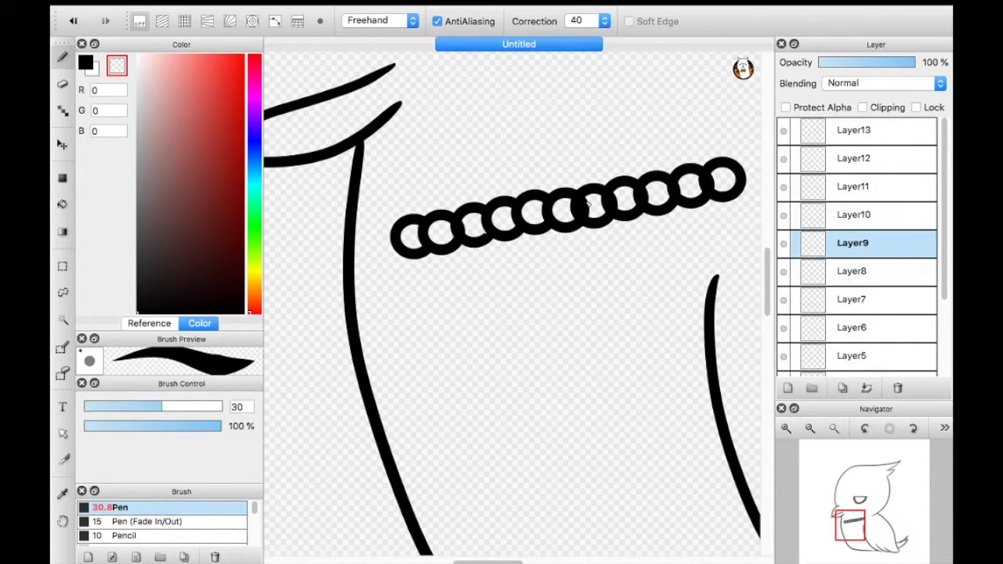
click(818, 271)
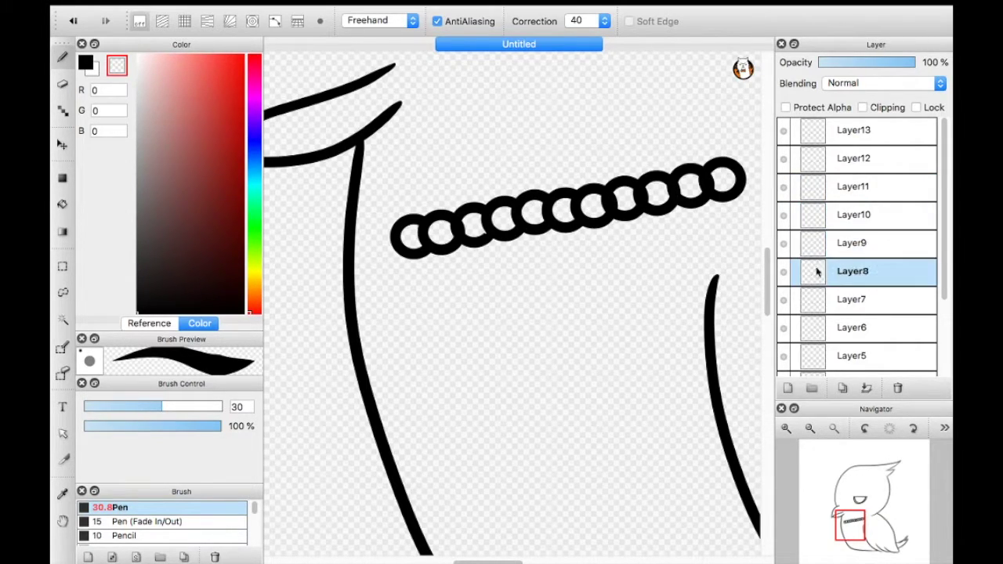
click(786, 299)
click(841, 329)
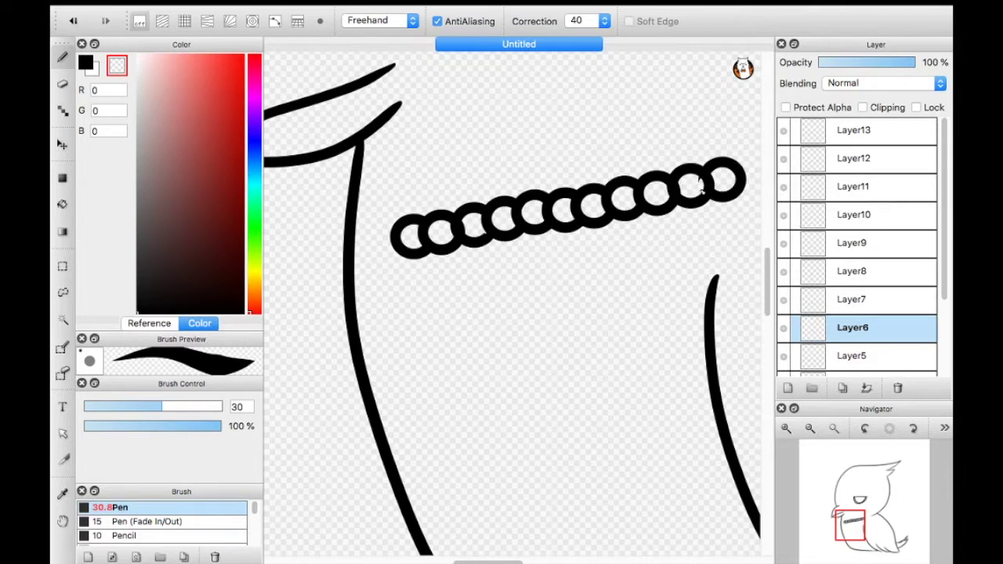
click(796, 360)
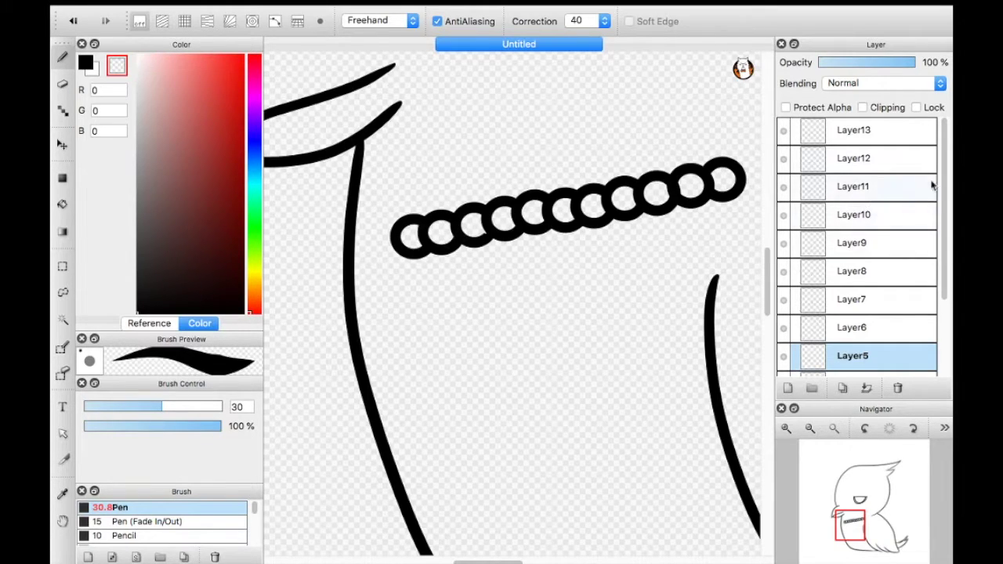
scroll(862, 235, down, 3)
click(852, 279)
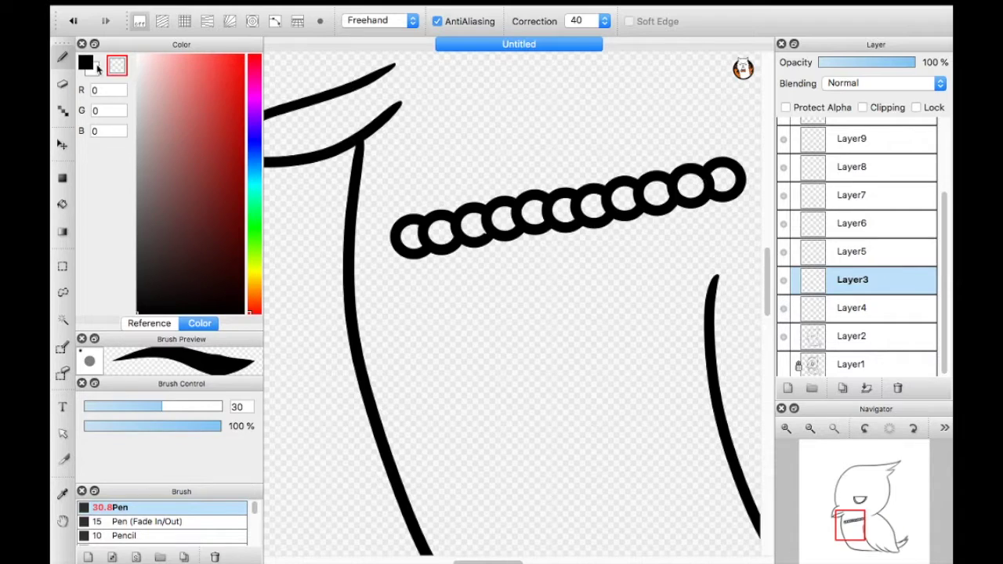
Undo and redo the last change, then make Layer4 active
click(74, 21)
click(105, 21)
click(785, 252)
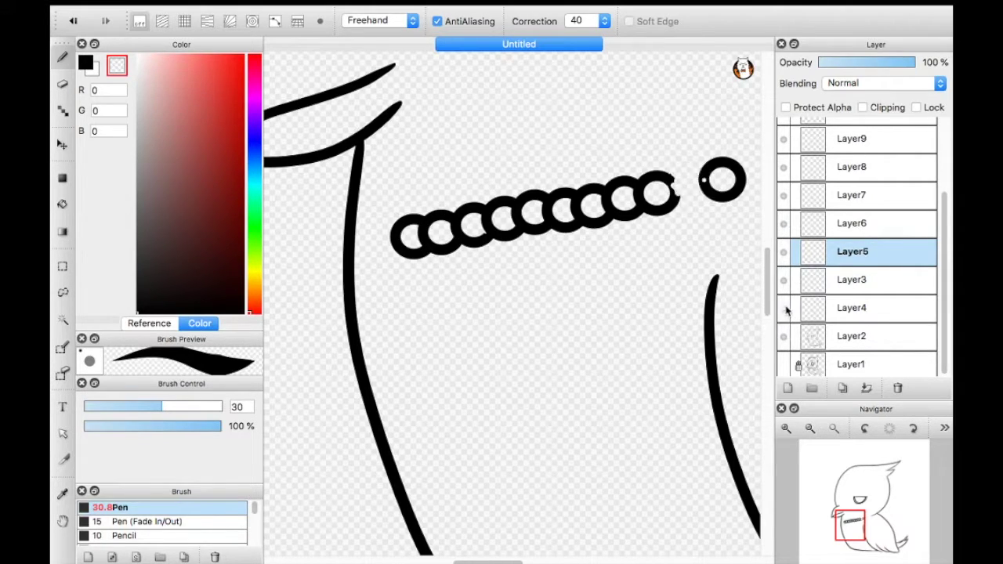
click(825, 310)
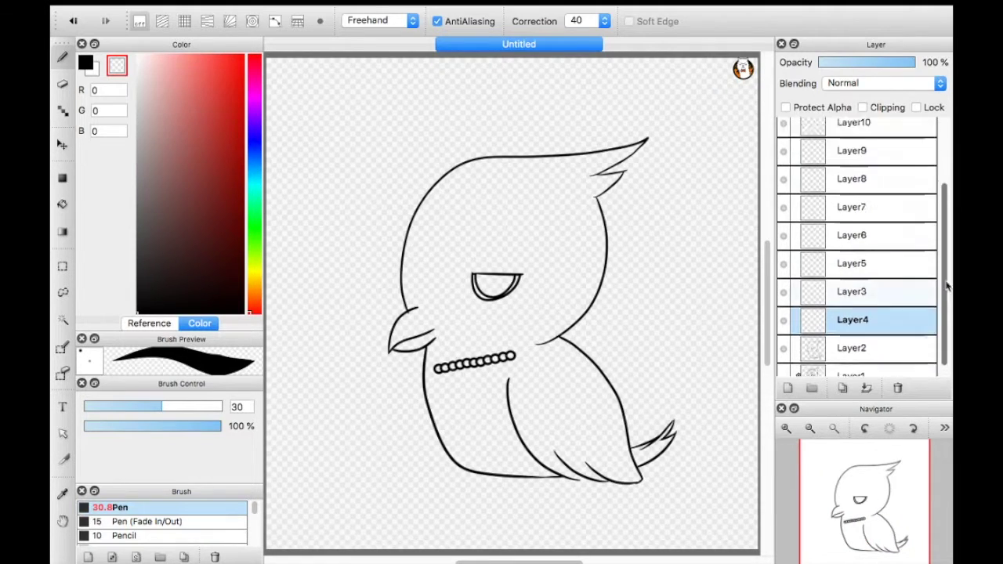
Merge the bead layers into one and bend the chain's left end downward
click(866, 389)
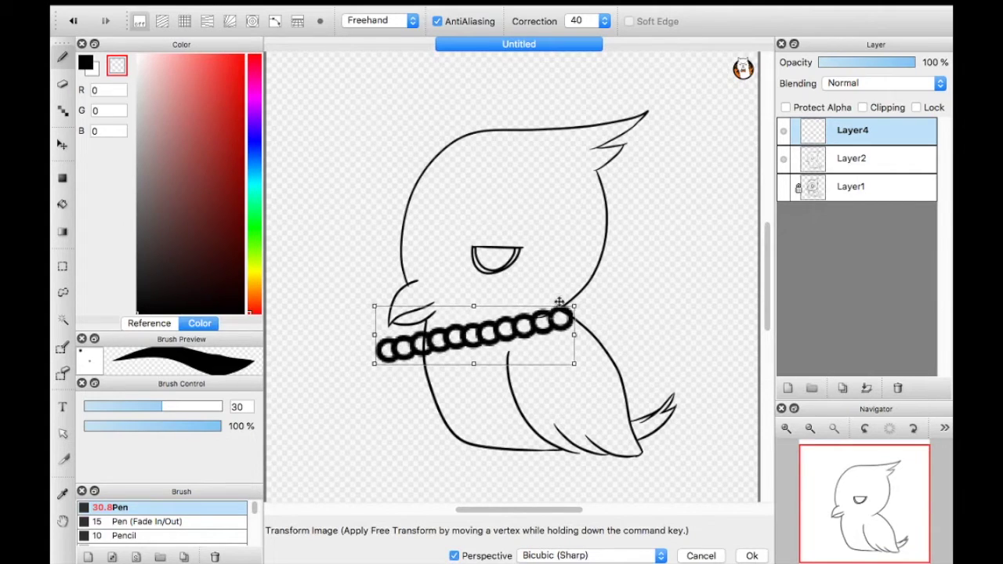
click(752, 556)
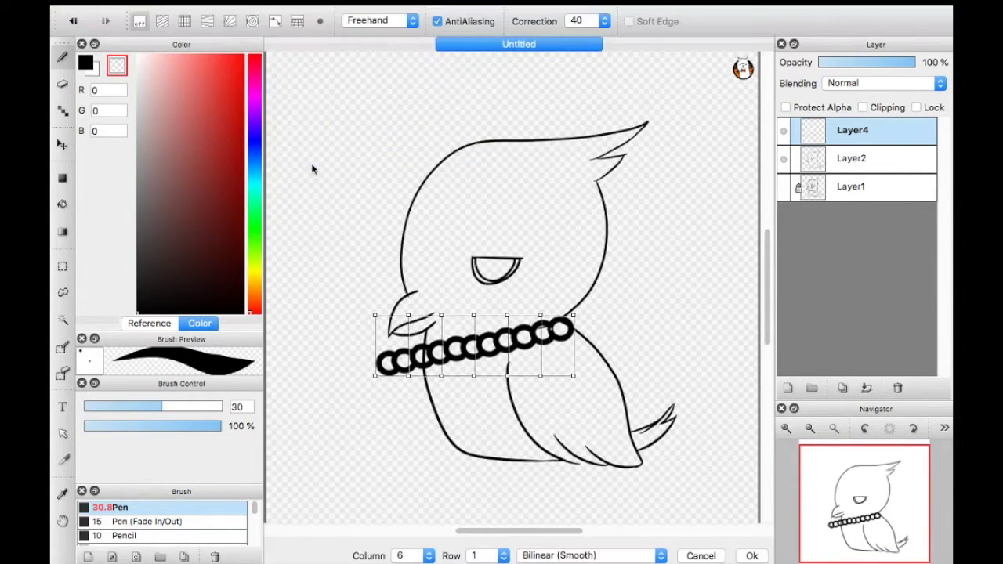
drag(409, 373, 410, 389)
drag(409, 317, 409, 324)
drag(442, 375, 444, 382)
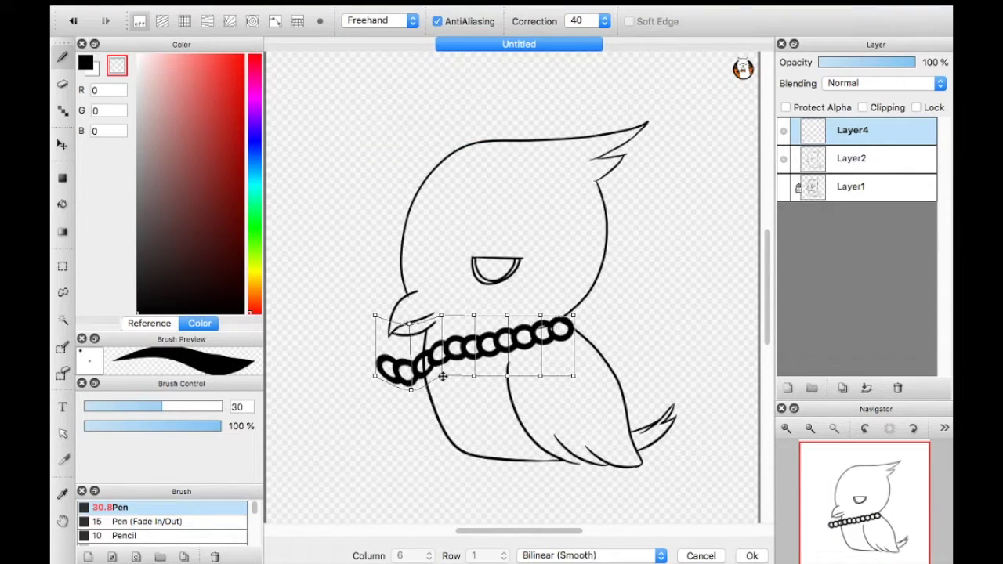
mouse_move(442, 317)
mouse_down()
mouse_move(445, 328)
mouse_move(445, 313)
mouse_move(486, 310)
mouse_up()
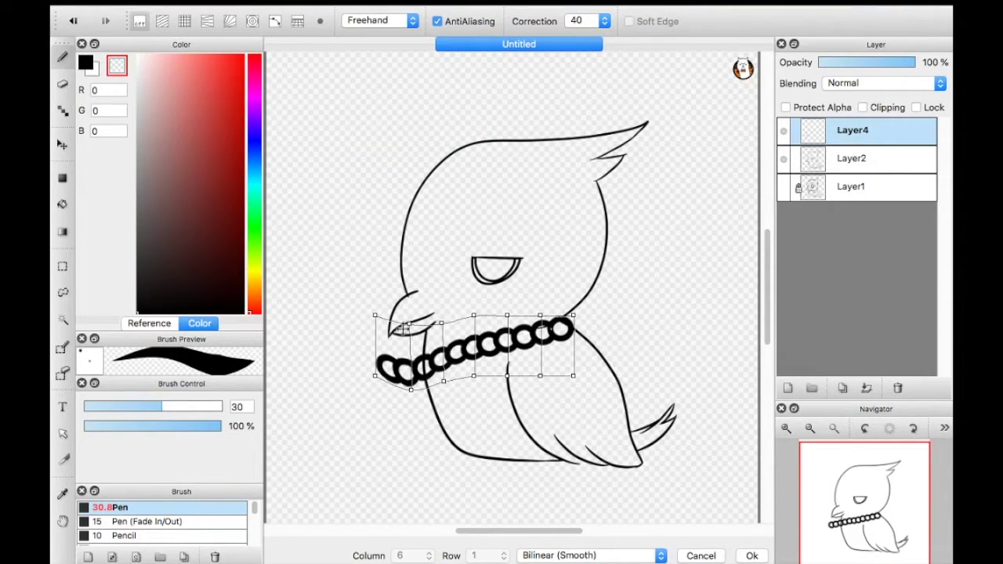
Reshape the warp through the chain's middle and right so it hugs the neck
drag(402, 324, 412, 315)
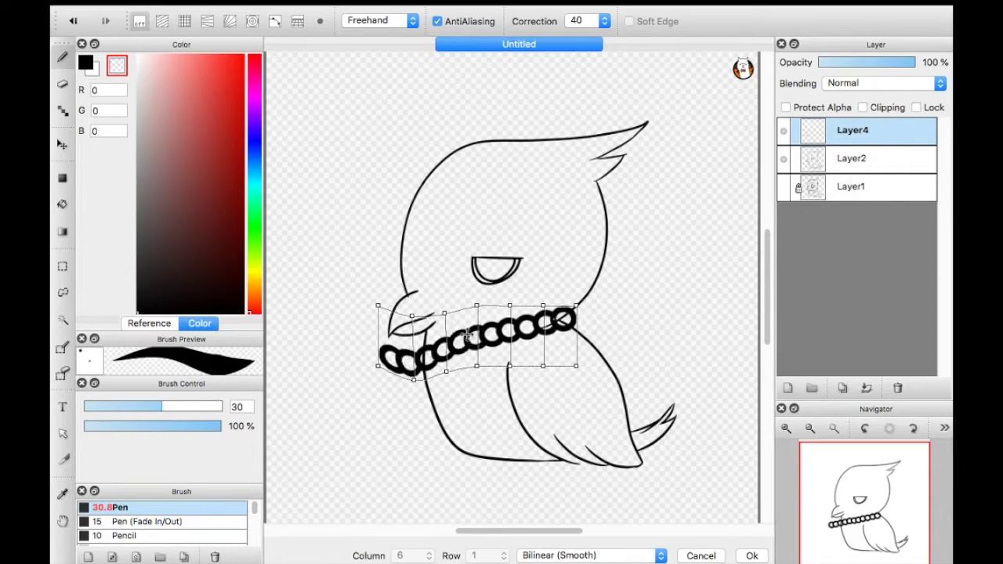
drag(477, 366, 476, 362)
drag(478, 307, 509, 304)
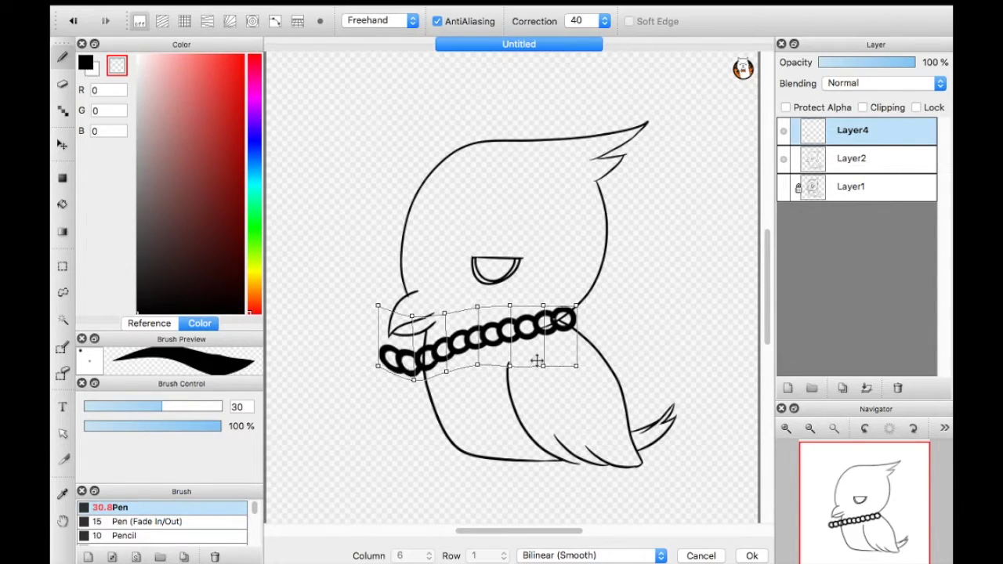
drag(509, 367, 514, 363)
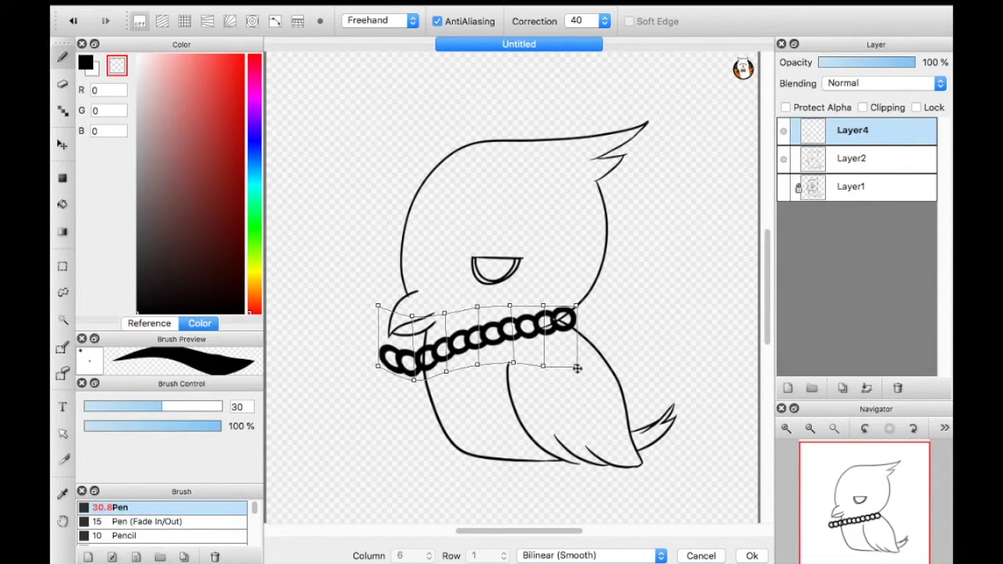
drag(578, 368, 580, 365)
drag(577, 309, 578, 307)
Apply the necklace warp, make the outline layer semi-transparent, and zoom in on the necklace
click(751, 556)
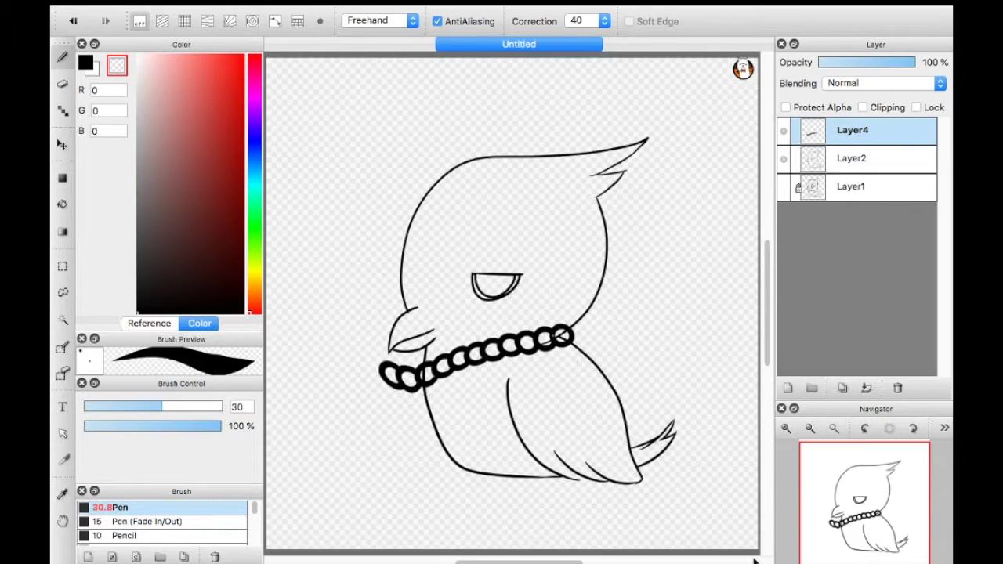
click(784, 162)
click(783, 162)
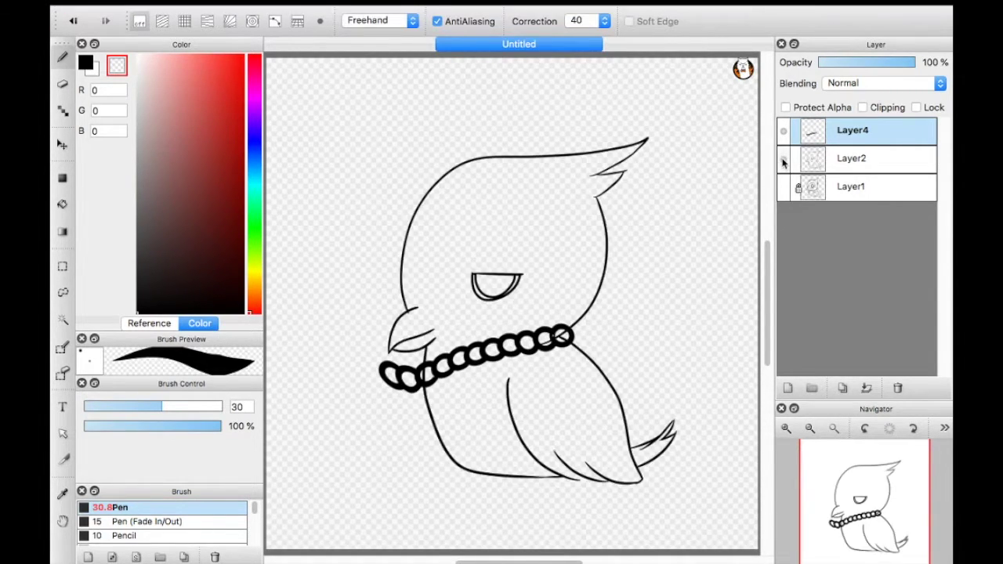
click(870, 158)
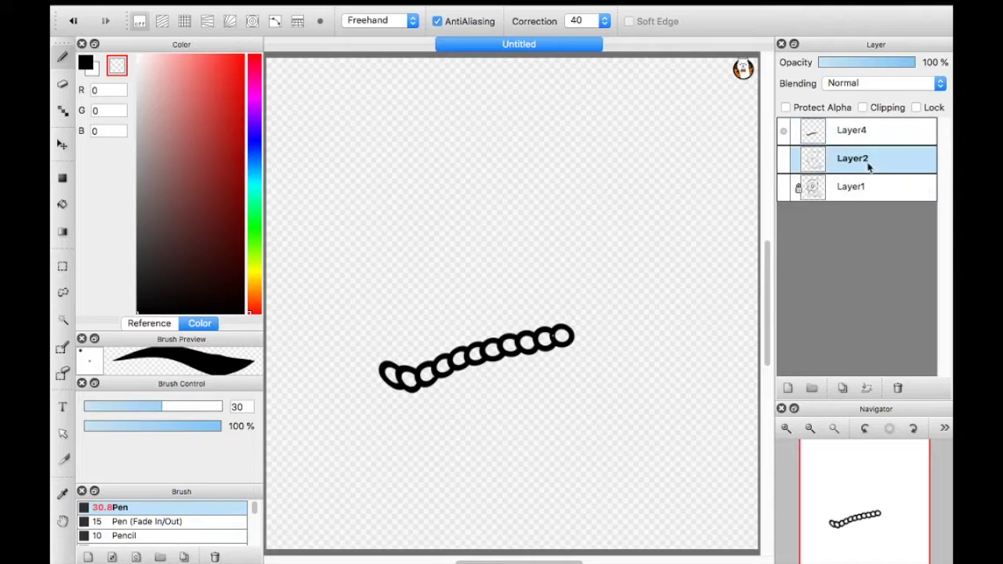
click(784, 158)
click(864, 62)
click(787, 429)
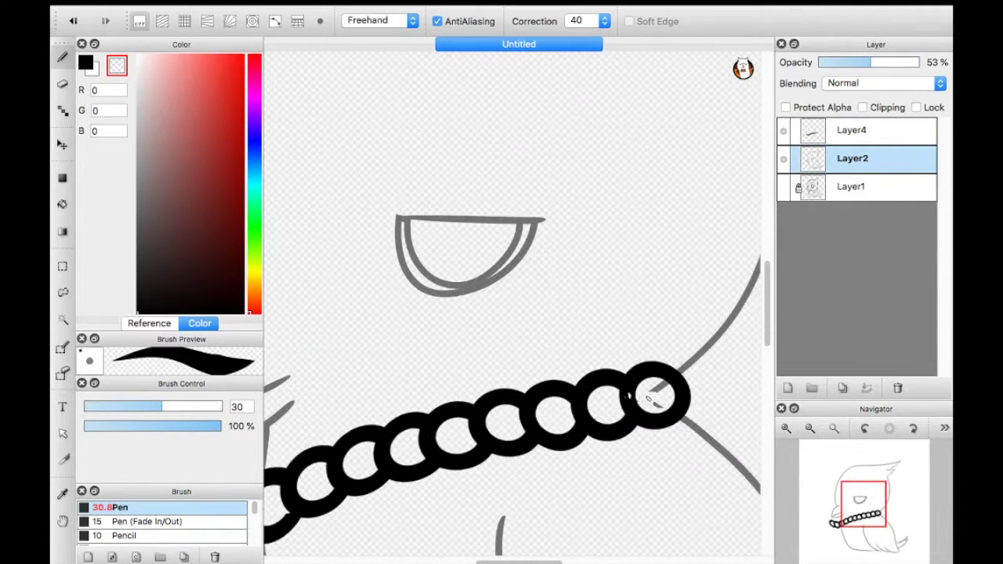
Pick the transparent colour and erase the outline where it crosses a left link
click(87, 65)
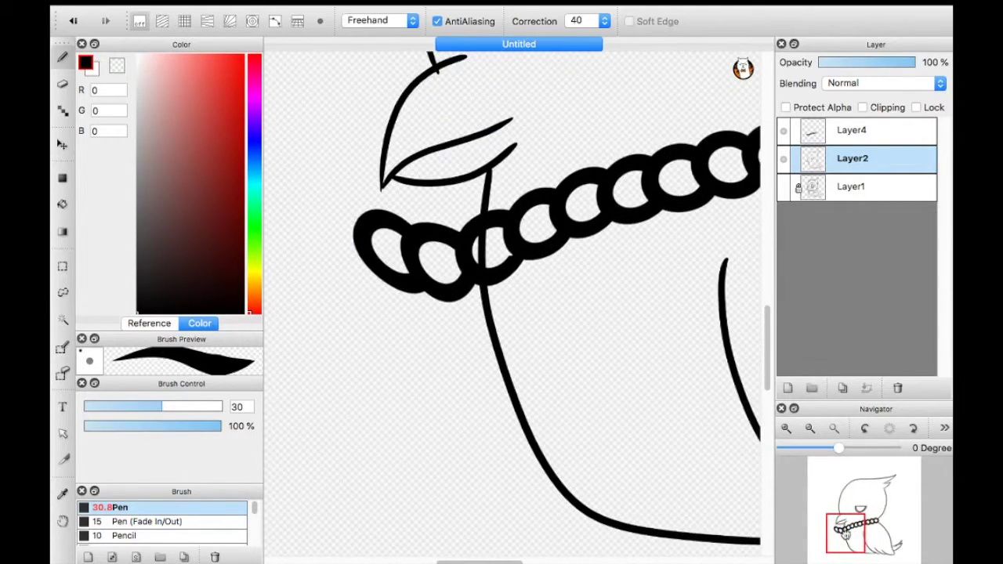
click(798, 186)
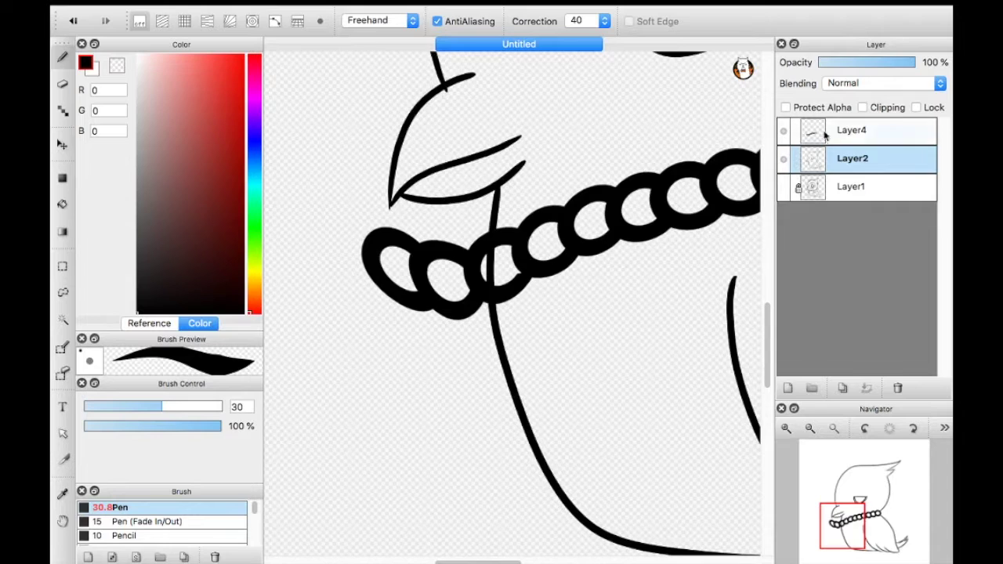
click(862, 130)
click(115, 64)
drag(471, 266, 470, 294)
Erase the necklace's leftmost beads near the beak, undoing and redoing strokes
drag(126, 407, 222, 407)
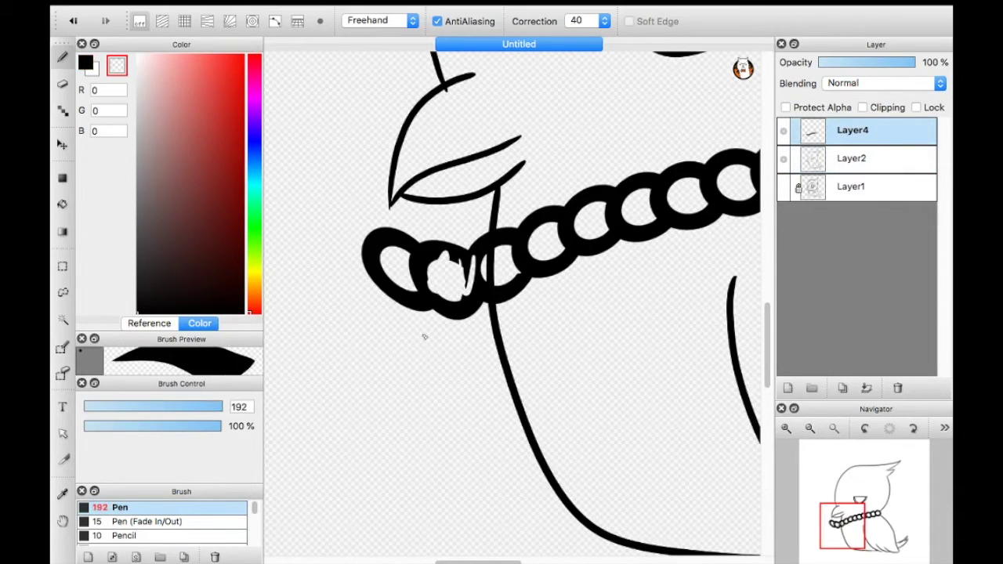
mouse_move(407, 282)
mouse_down()
mouse_move(421, 315)
mouse_move(472, 230)
mouse_move(506, 235)
mouse_up()
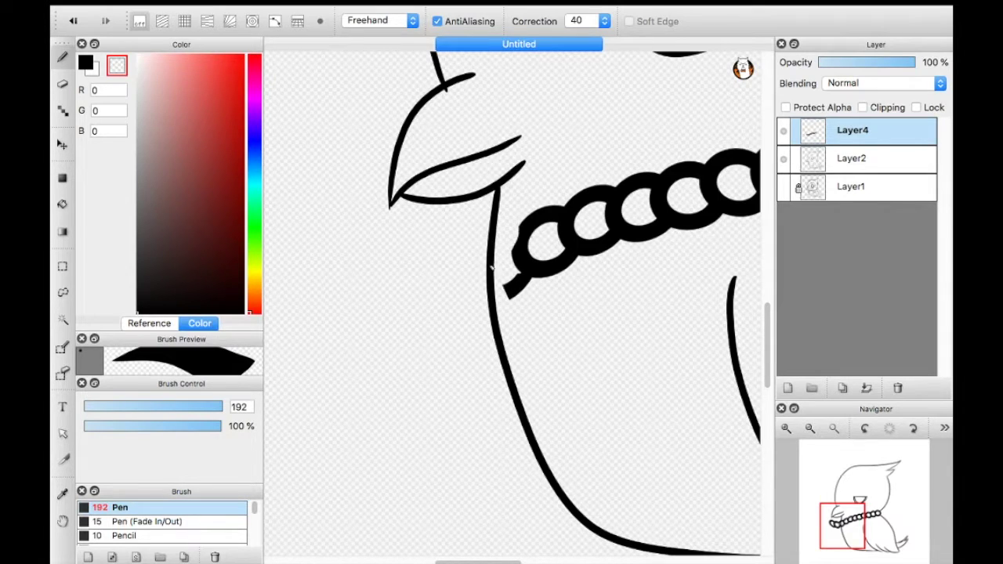
key(ctrl+z)
scroll(419, 276, up, 2)
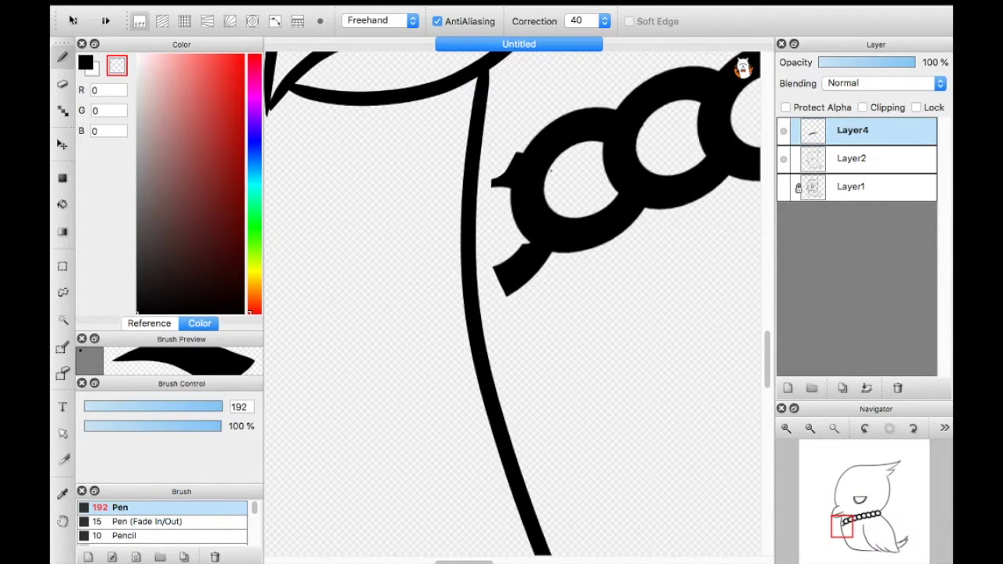
key(ctrl+z)
click(106, 21)
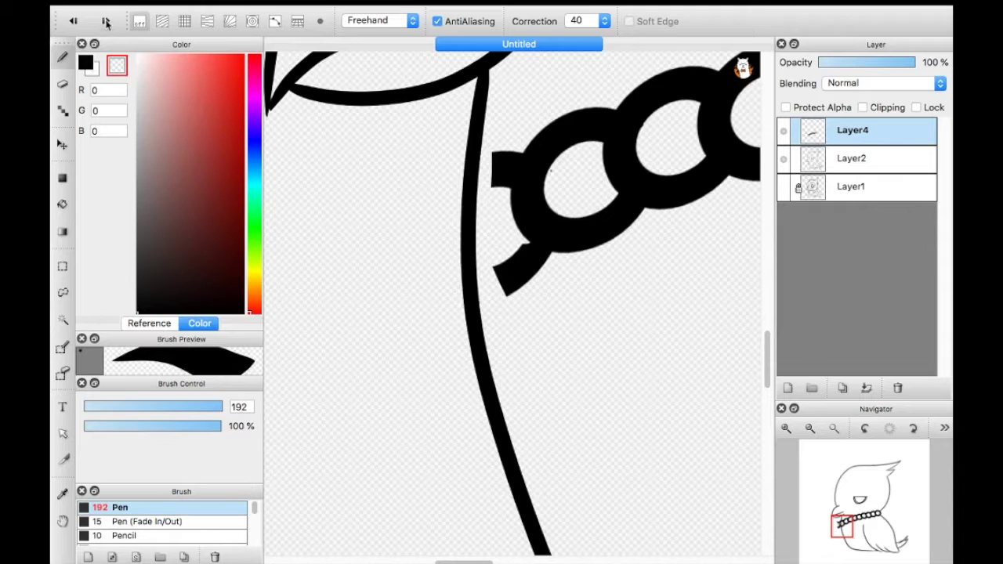
click(73, 21)
Round off the cut end bead with a smaller brush and erase the leftover stub
click(190, 407)
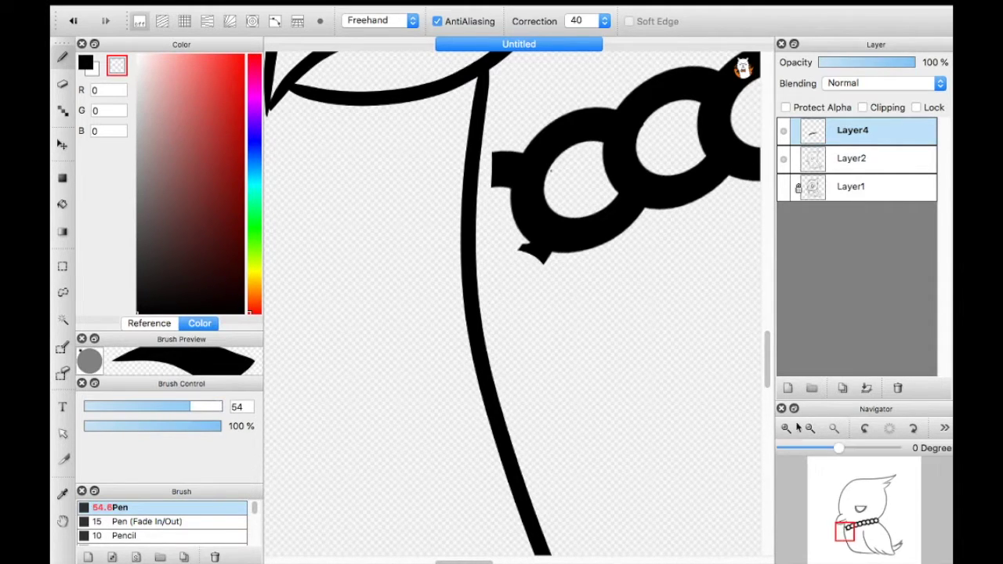
scroll(517, 138, up, 3)
drag(516, 138, 612, 165)
drag(548, 130, 627, 157)
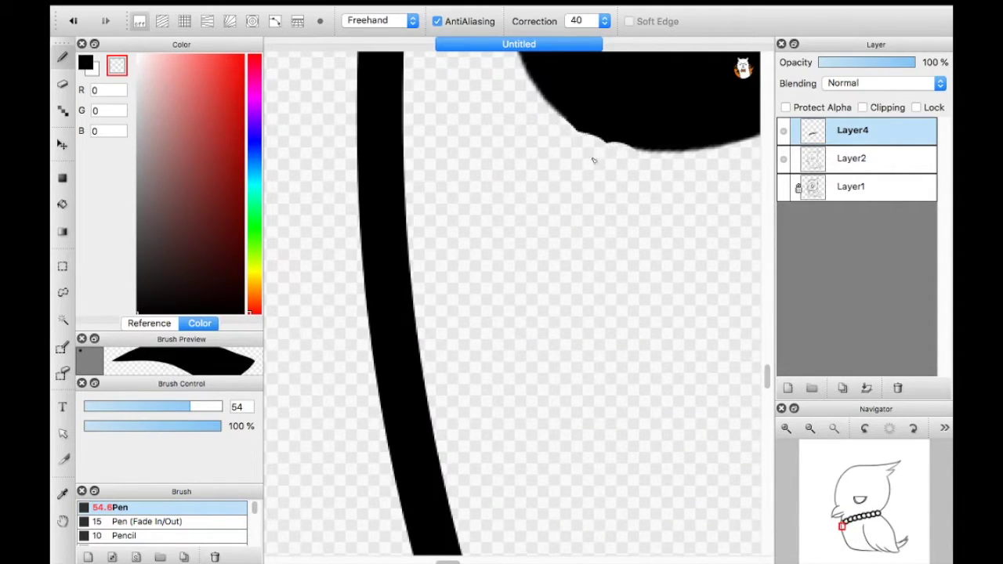
click(810, 429)
scroll(512, 224, up, 3)
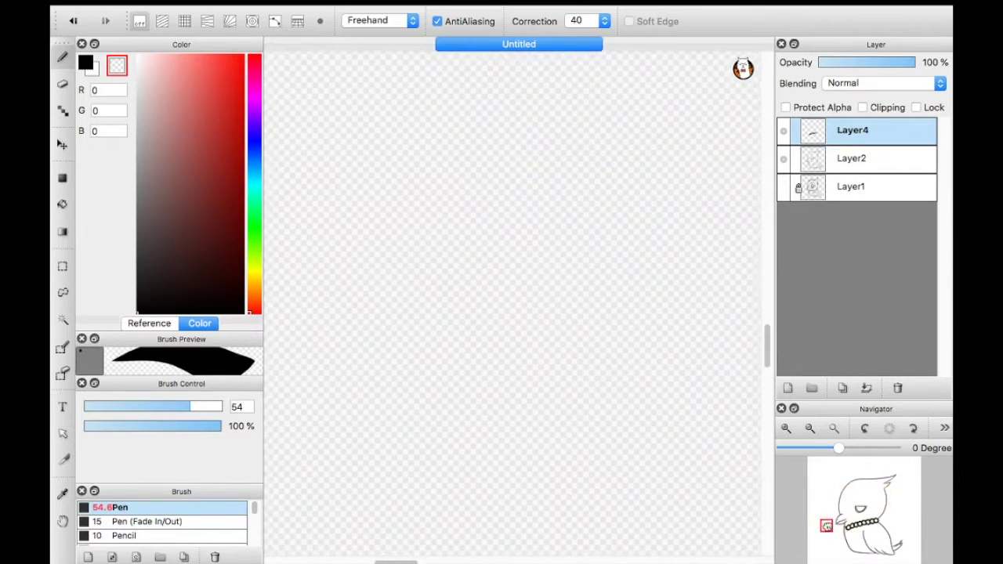
mouse_move(513, 224)
mouse_down()
mouse_move(514, 311)
mouse_move(562, 222)
mouse_up()
key(bracketleft)
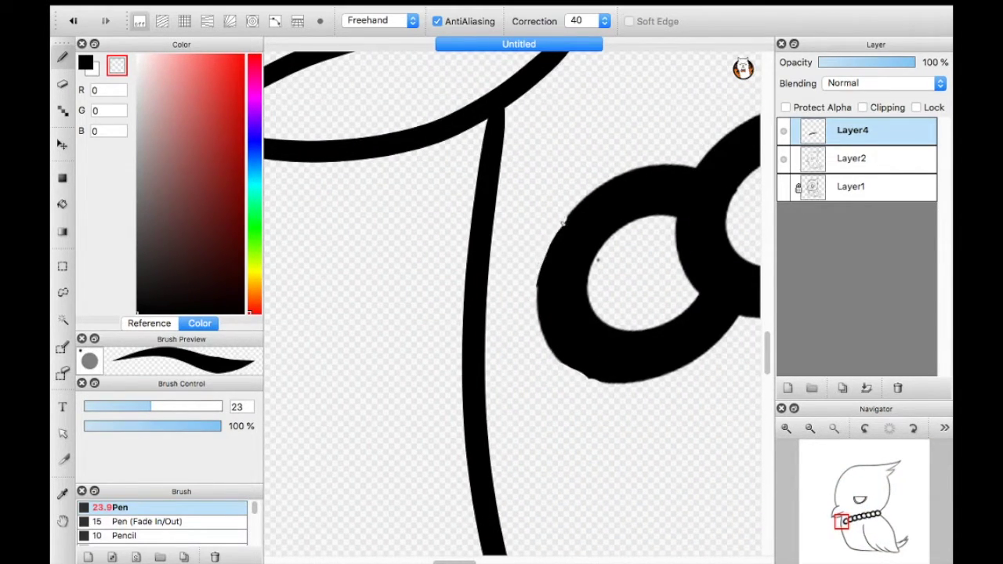
key(ctrl+0)
Add a new layer, show the sketch, and set the Pen to a thicker ellipse mode
click(788, 388)
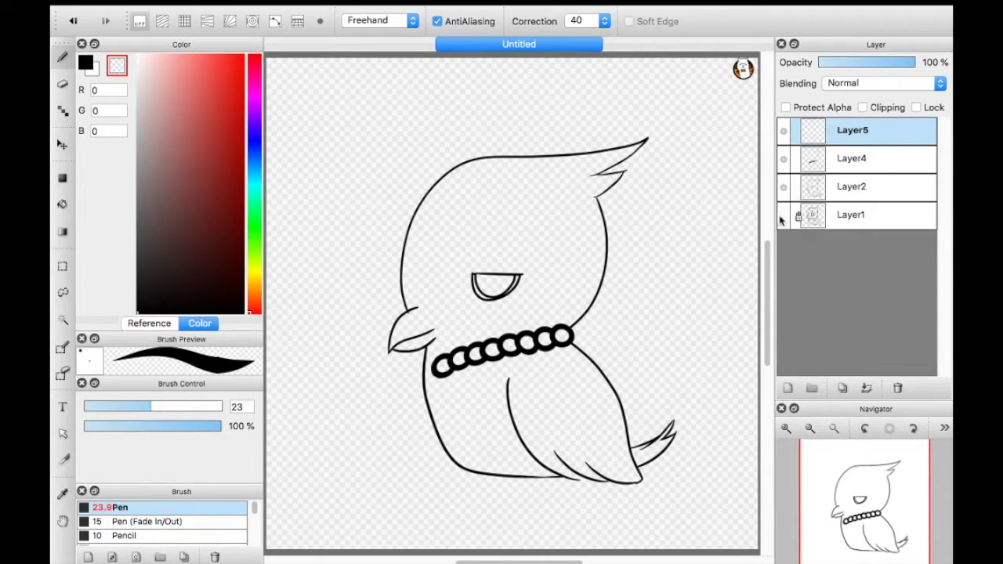
click(784, 187)
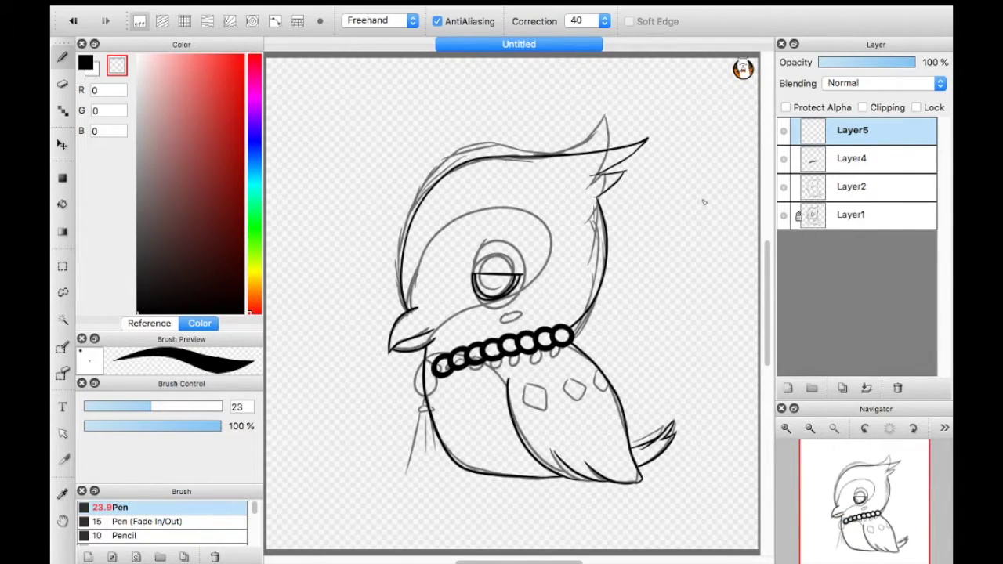
click(379, 21)
click(374, 90)
drag(185, 413, 160, 411)
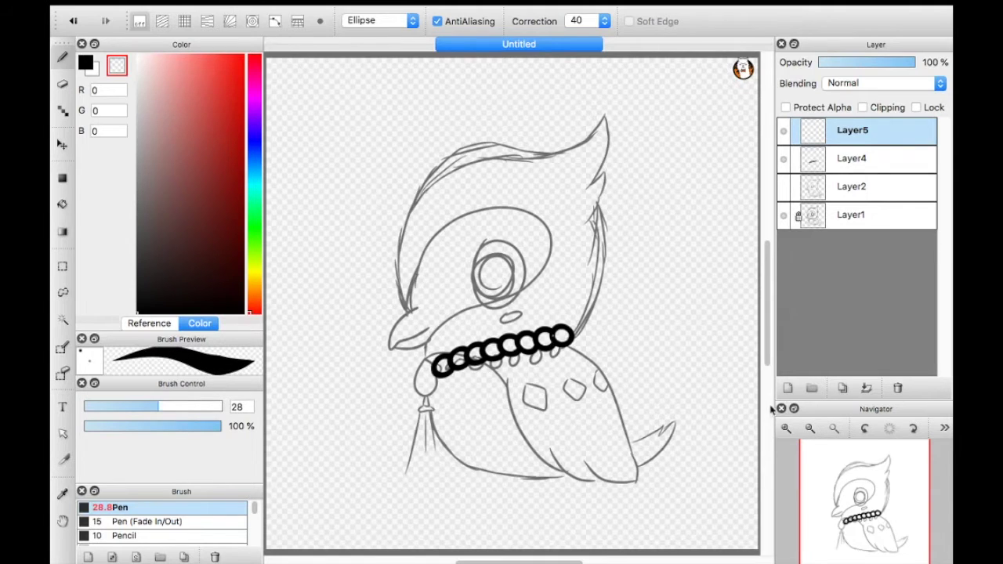
scroll(470, 352, up, 3)
mouse_move(484, 228)
mouse_down()
mouse_move(447, 296)
mouse_move(420, 310)
mouse_up()
key(super+z)
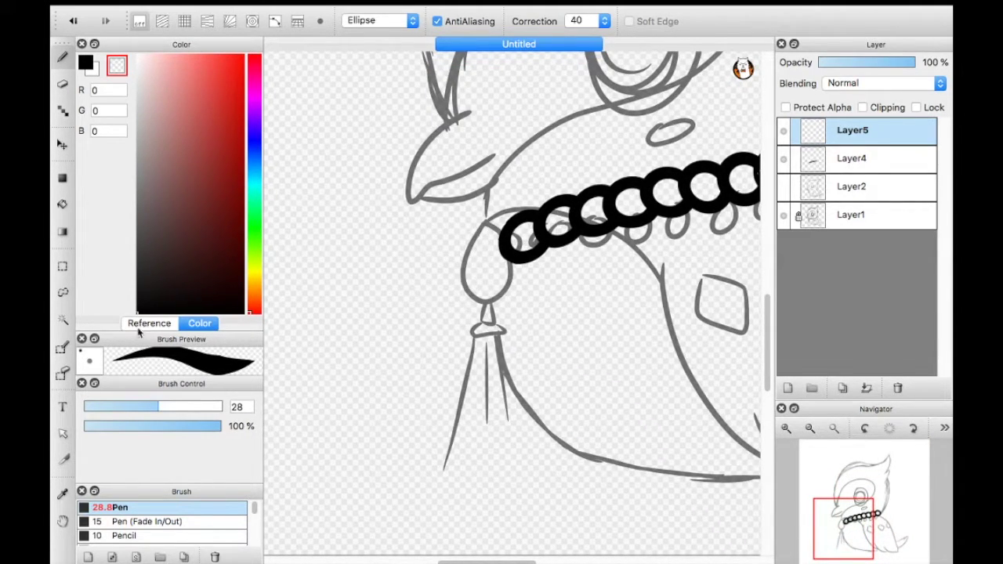
Draw a thick oval bead at the necklace's left end and move it into place
click(149, 323)
drag(444, 240, 512, 306)
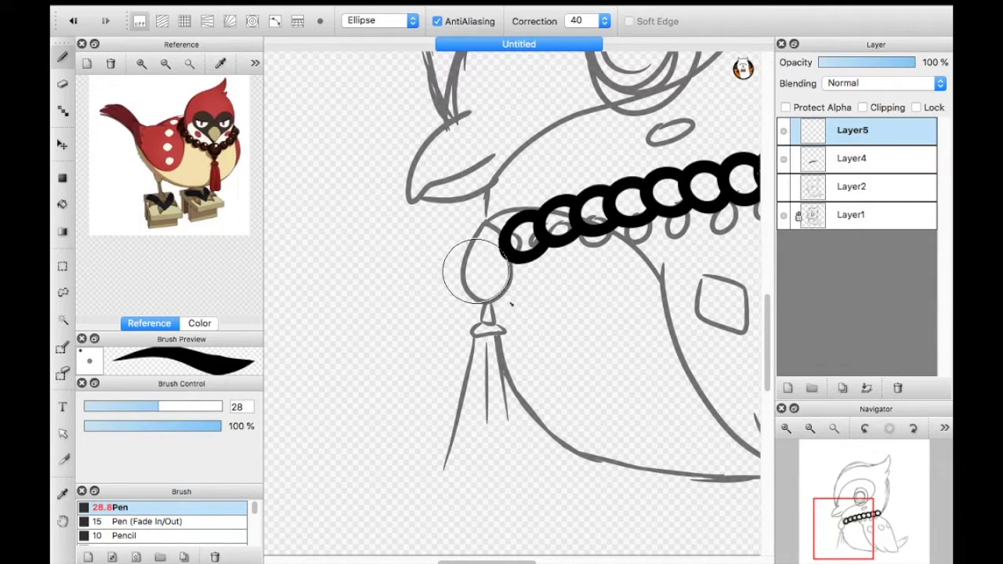
click(199, 323)
drag(430, 258, 505, 333)
drag(122, 406, 202, 407)
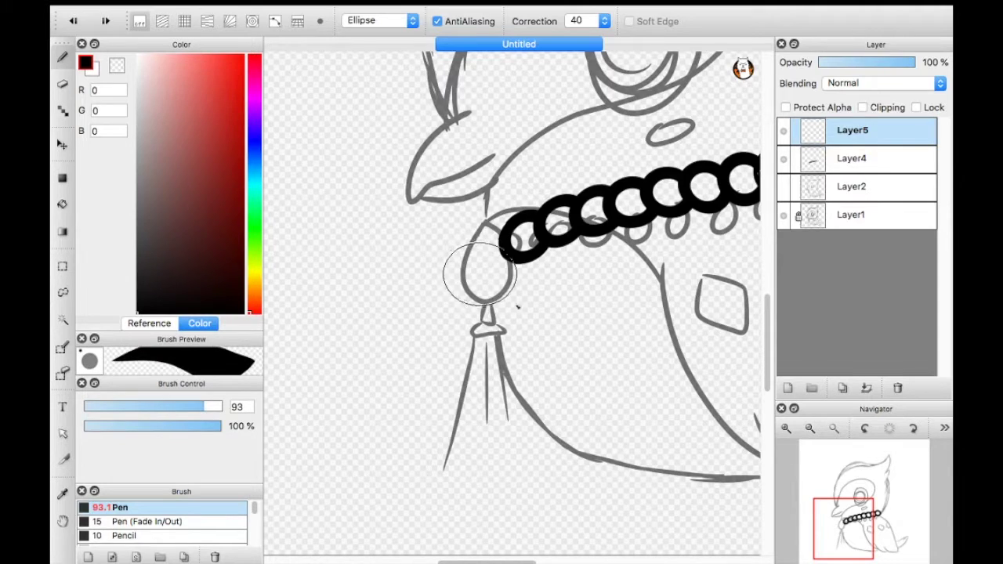
drag(442, 239, 513, 317)
key(super+z)
drag(202, 407, 201, 406)
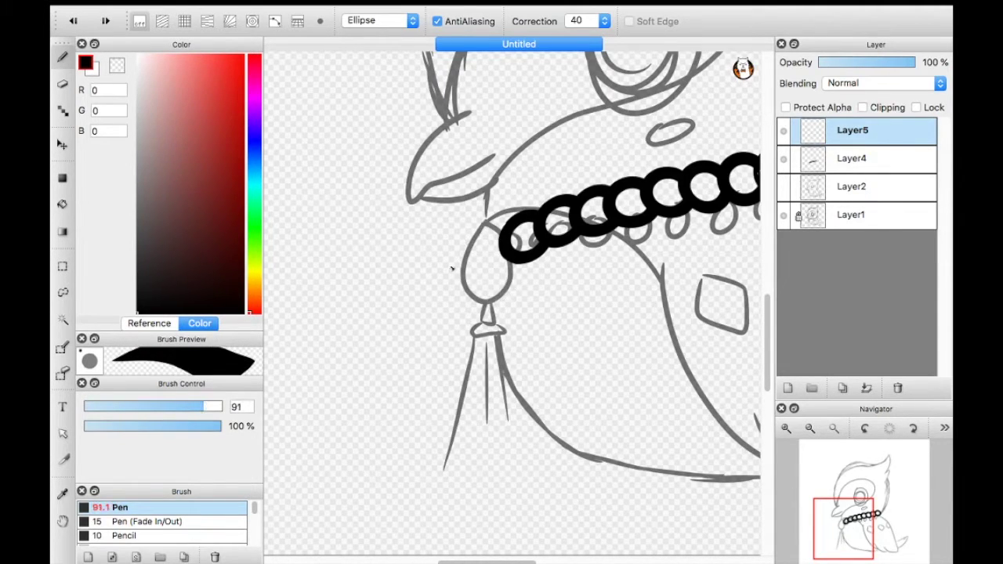
mouse_move(461, 254)
mouse_down()
mouse_move(513, 328)
mouse_move(472, 299)
mouse_up()
click(63, 144)
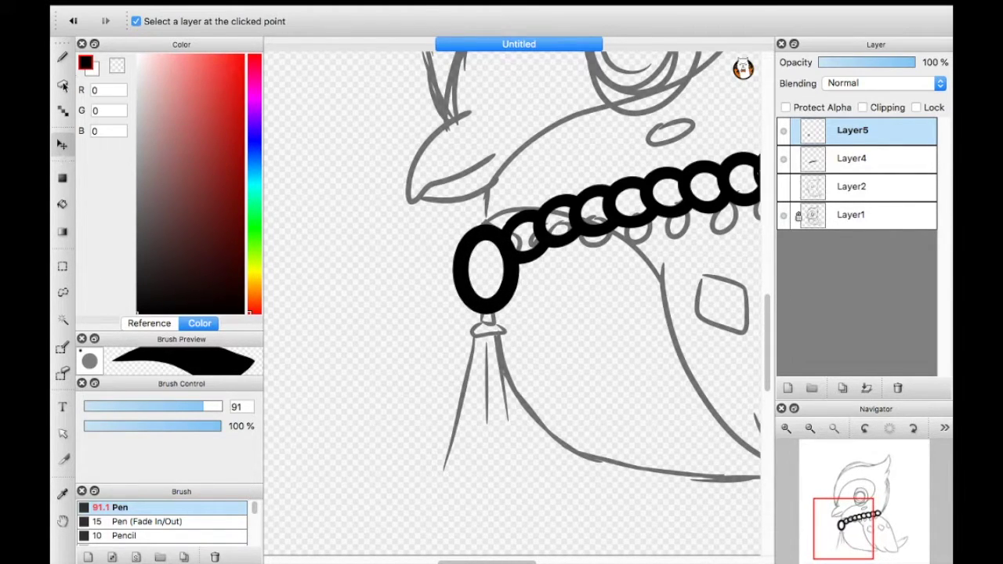
key(Escape)
Zoom into the reference image and draw a smaller ellipse below the bead
click(149, 323)
click(140, 63)
scroll(168, 114, up, 3)
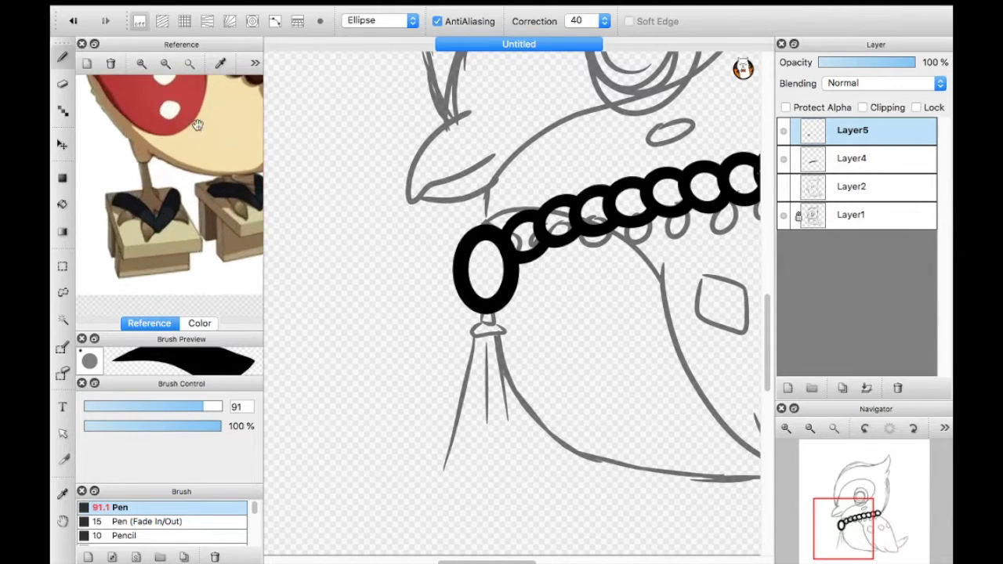
scroll(197, 125, down, 3)
scroll(485, 267, up, 5)
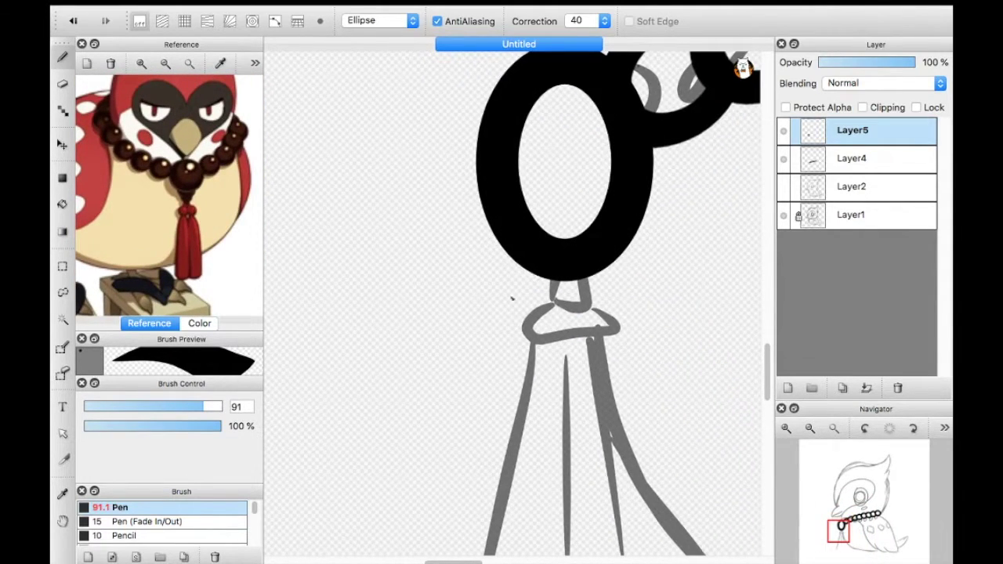
key(bracketleft)
drag(518, 270, 561, 320)
Draw the tassel's V-shaped knot neck below the big bead
key(super+z)
click(380, 21)
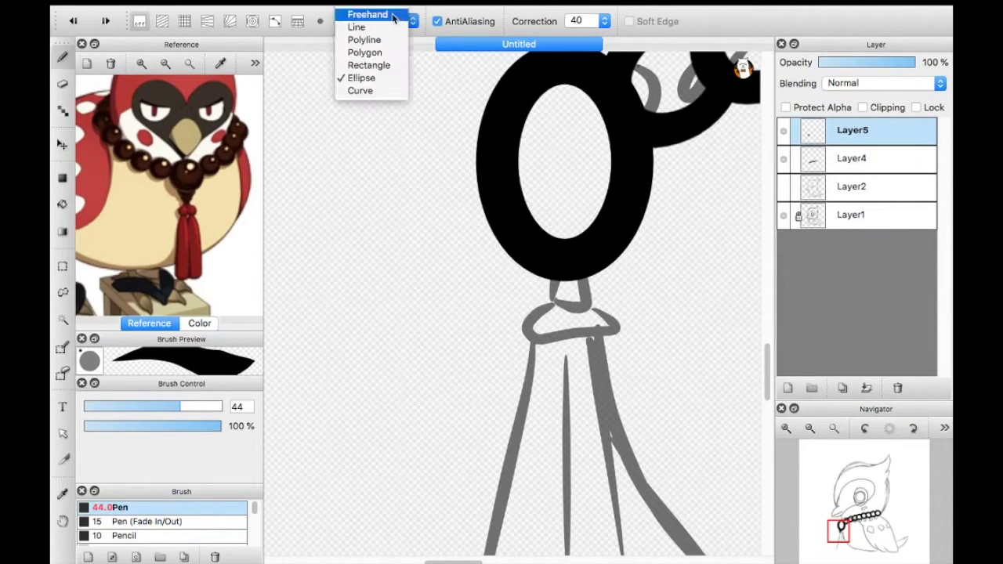
drag(529, 271, 566, 313)
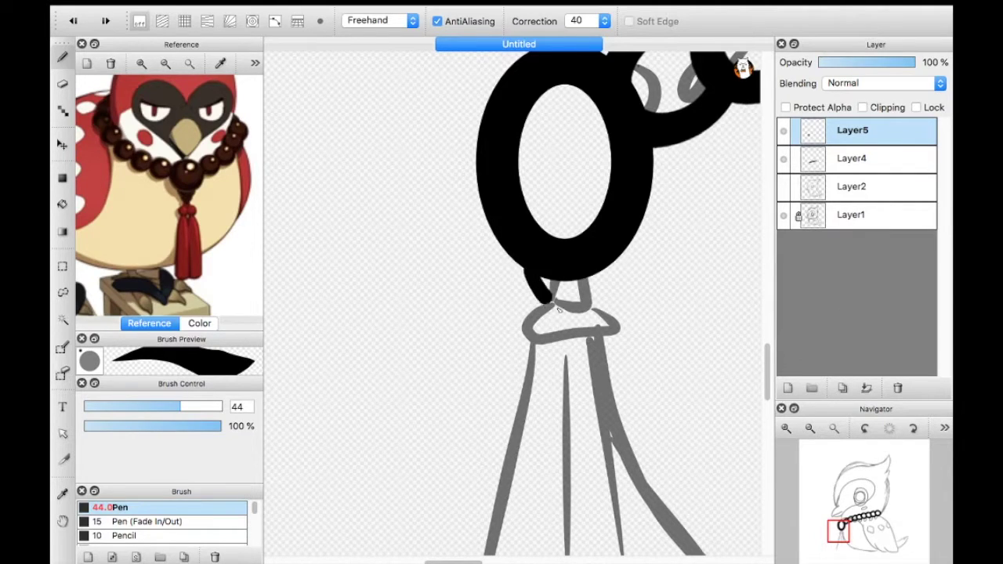
mouse_move(605, 273)
mouse_down()
mouse_move(548, 337)
mouse_move(607, 333)
mouse_up()
scroll(639, 333, down, 5)
Outline the tassel's long left and right sides, undoing a stray stroke
mouse_move(534, 227)
mouse_down()
mouse_move(555, 462)
mouse_move(604, 451)
mouse_move(568, 453)
mouse_up()
key(ctrl+z)
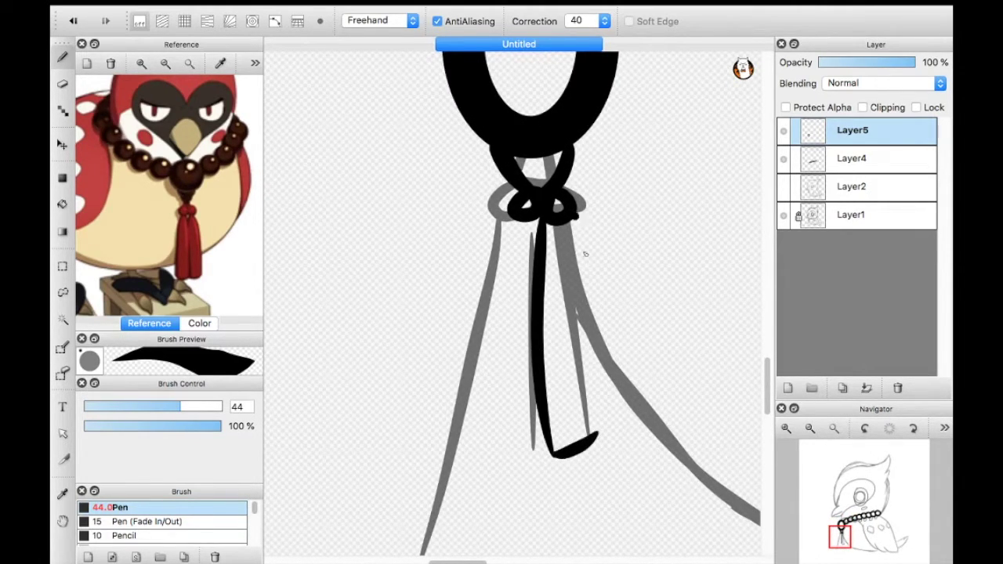
drag(572, 219, 596, 435)
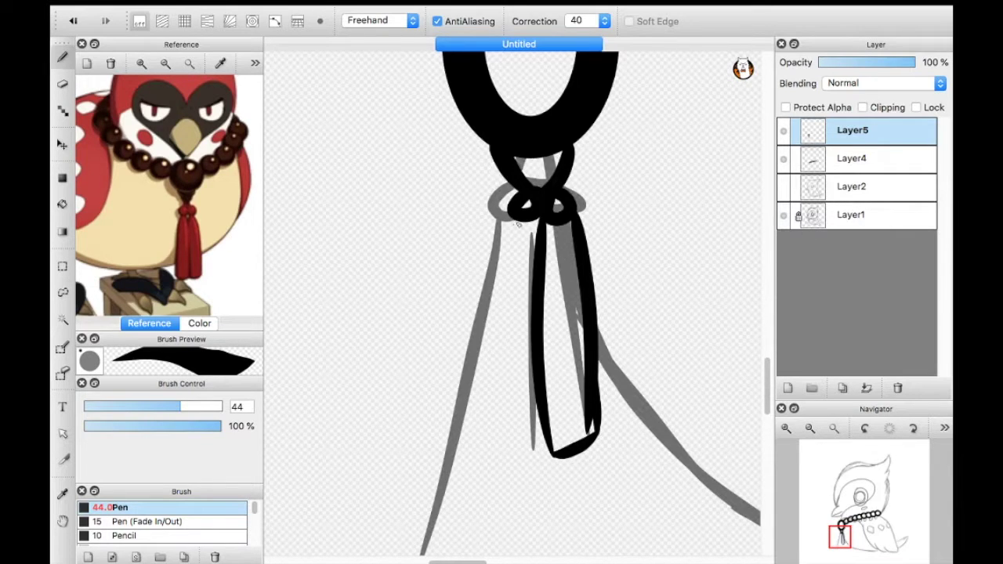
drag(509, 221, 548, 435)
Merge the necklace ink layer Layer5 down into Layer4 and hide the Layer1 sketch
key(ctrl+0)
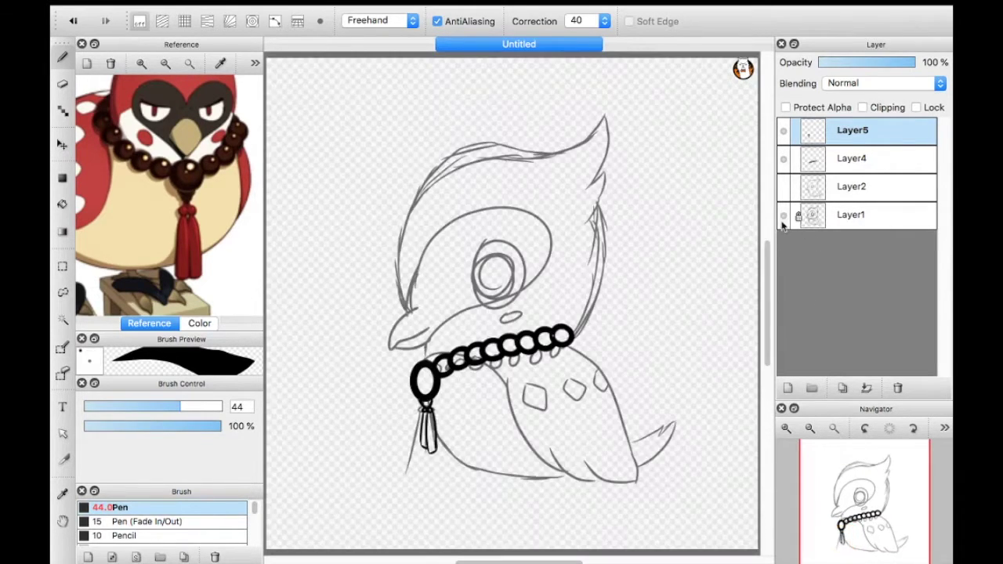
click(783, 215)
scroll(549, 352, up, 5)
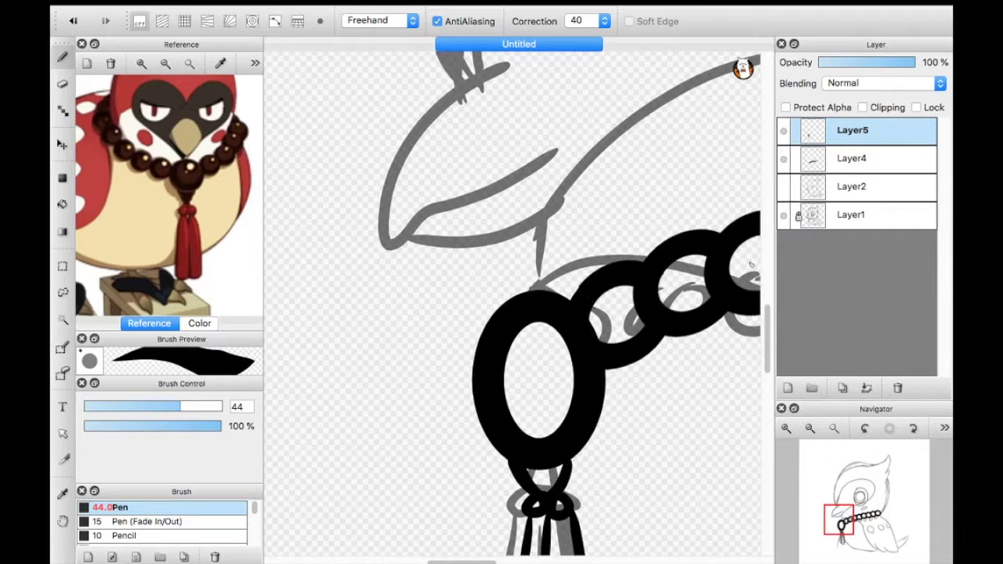
key(ctrl+0)
key(ctrl+e)
click(783, 186)
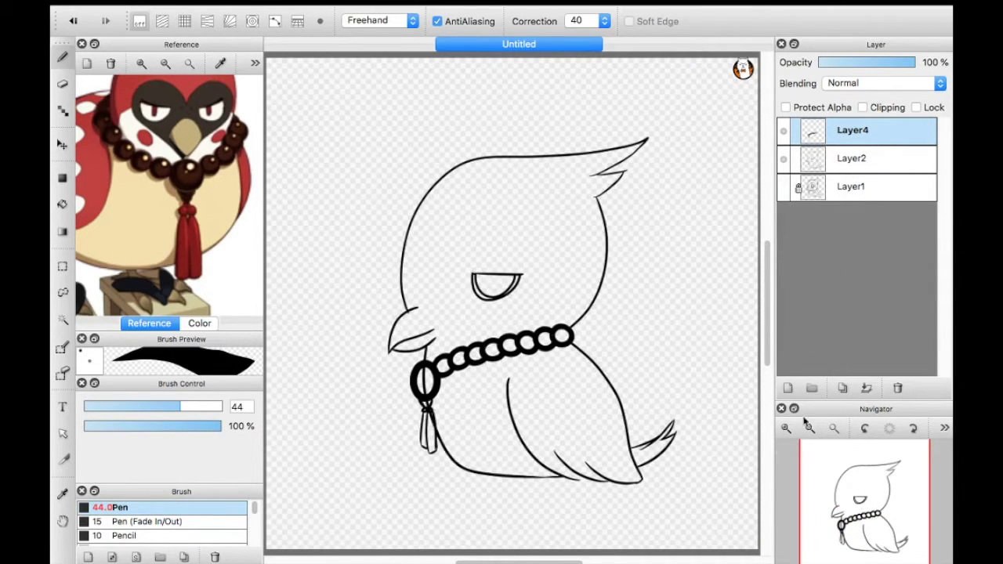
scroll(517, 282, up, 5)
Erase the stray vertical line inside the big pendant ring on Layer2
click(199, 323)
click(856, 158)
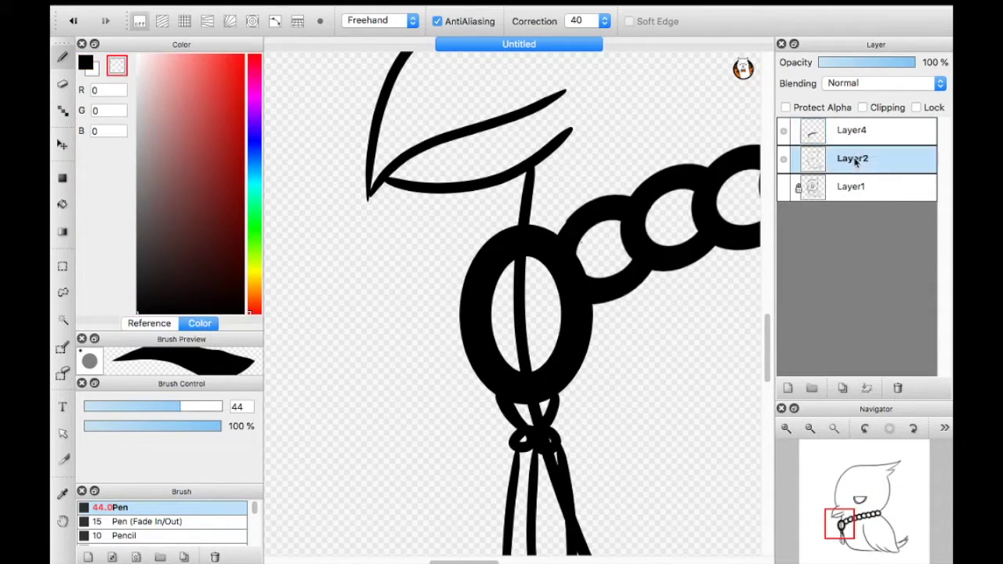
drag(517, 266, 521, 368)
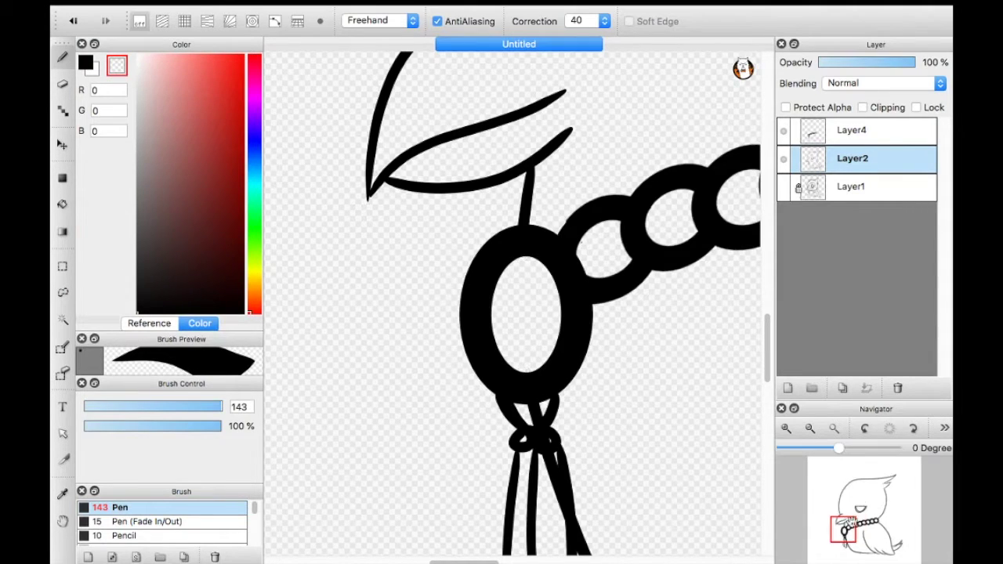
scroll(517, 314, down, 5)
drag(452, 283, 470, 376)
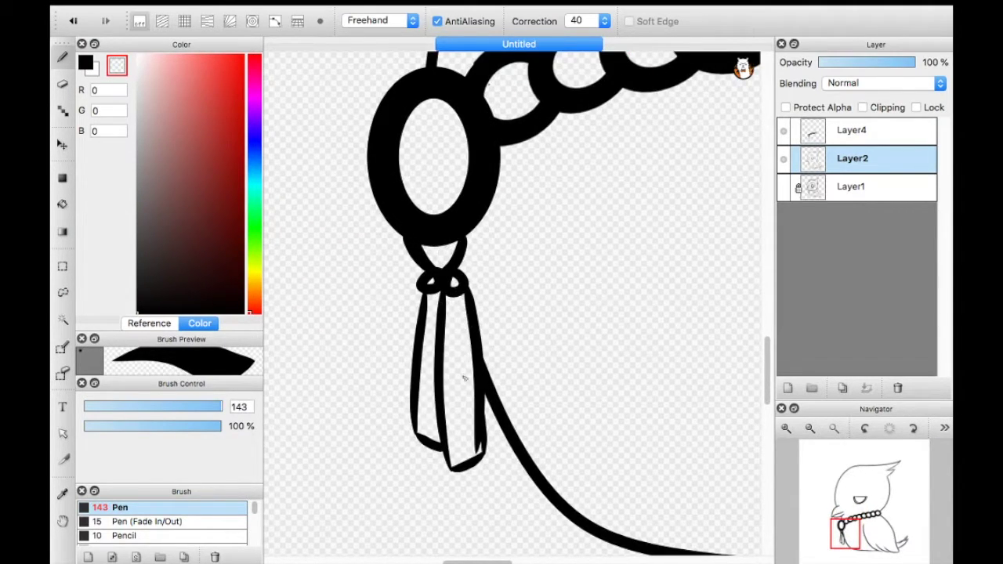
drag(843, 533, 846, 513)
click(834, 429)
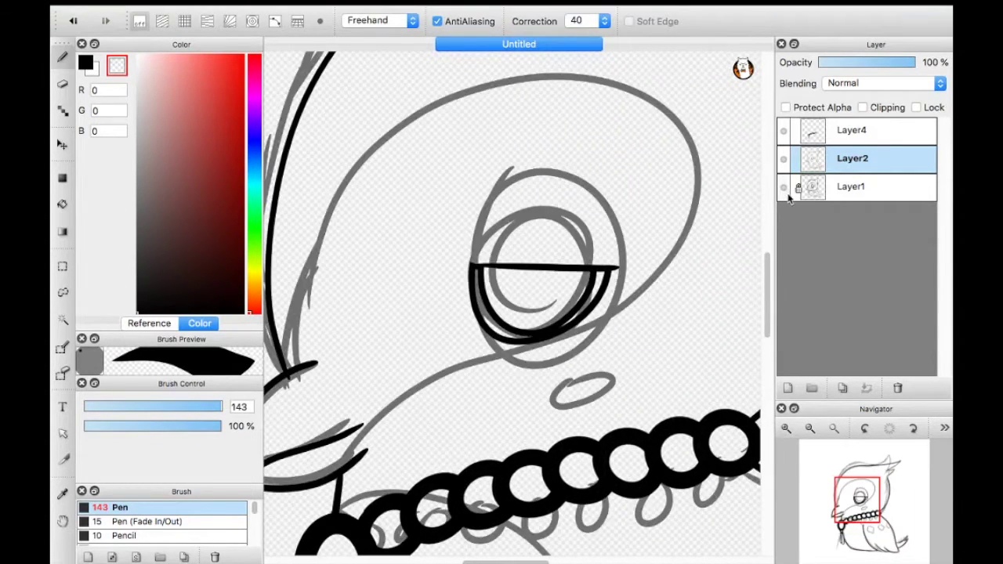
Show the cardinal reference image again and zoom it out in its panel
click(784, 186)
click(834, 429)
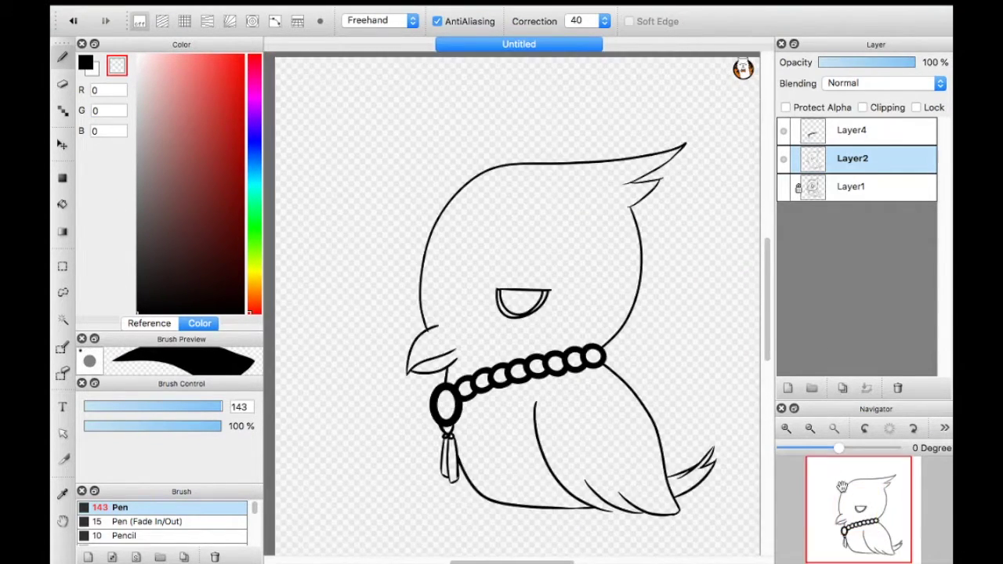
click(149, 323)
click(165, 63)
Sample cardinal red from the reference and add a new layer beneath the line art
click(220, 63)
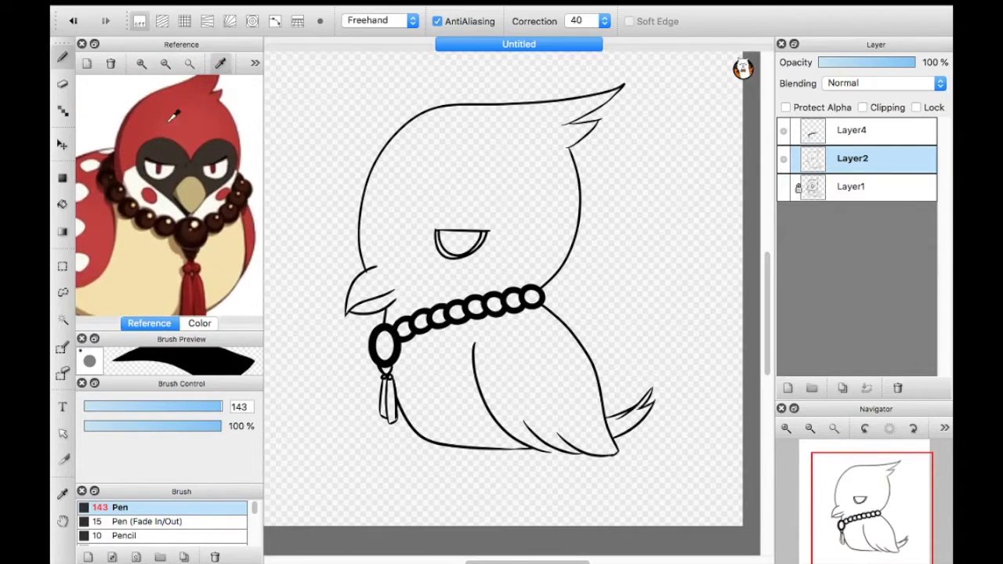
click(174, 113)
click(200, 322)
click(788, 388)
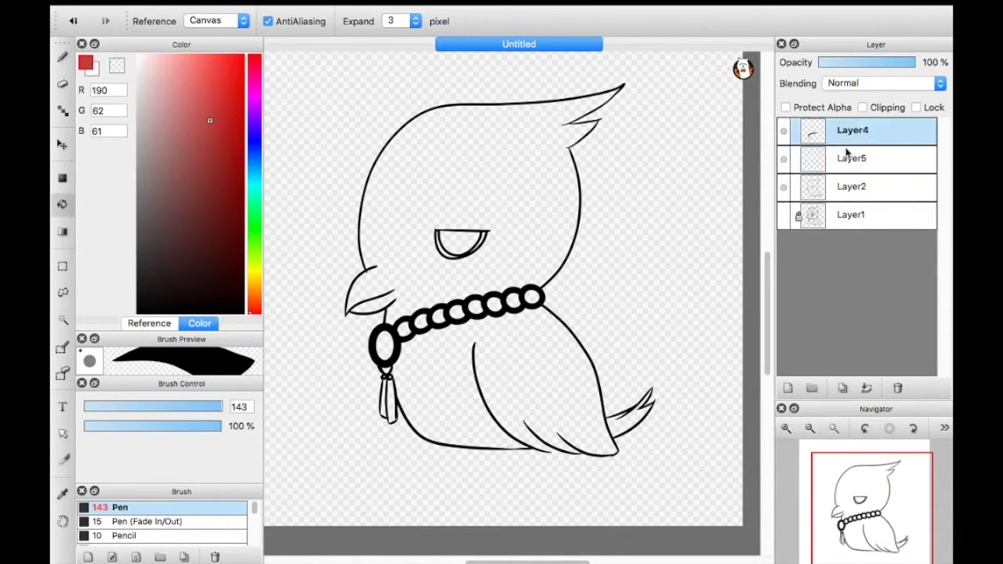
drag(854, 130, 854, 189)
Bucket-fill the head red, undoing a body fill that spilled everywhere
click(521, 182)
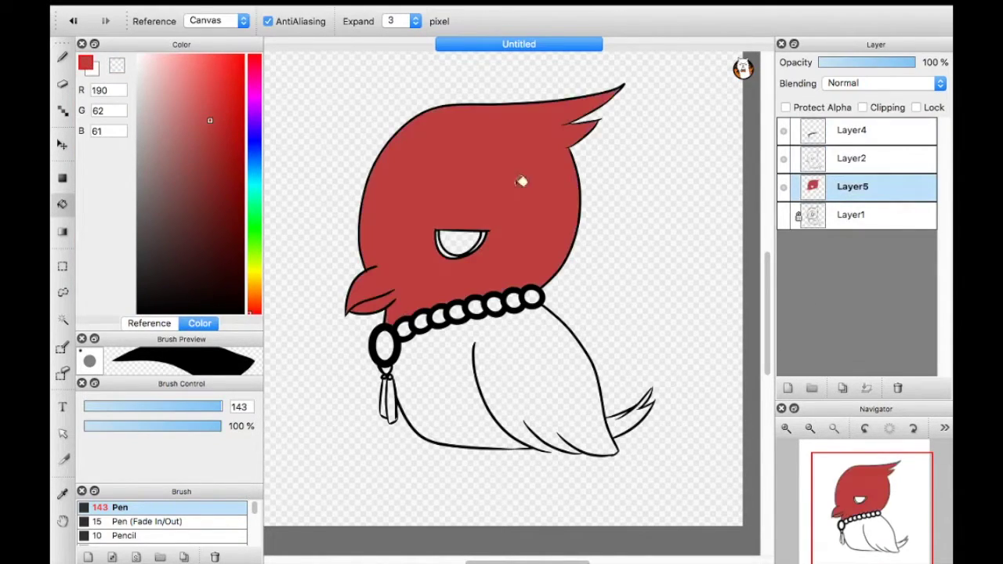
click(477, 426)
key(ctrl+z)
click(148, 323)
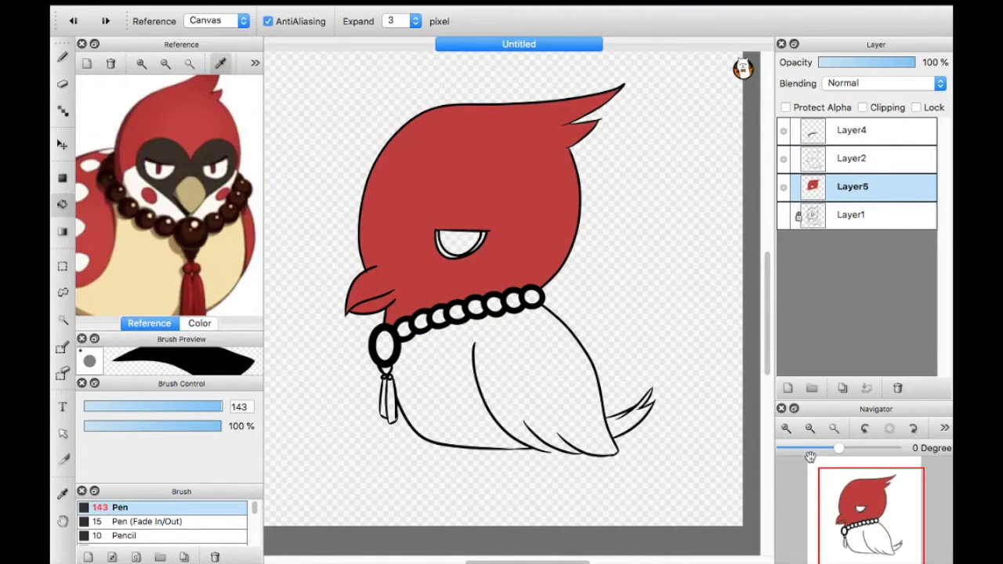
scroll(470, 275, up, 5)
Seal the gap in the body's bottom outline with a long red pen stroke
drag(470, 392, 392, 157)
key(n)
drag(513, 384, 549, 384)
key(ctrl+z)
key(ctrl+z)
drag(485, 380, 558, 376)
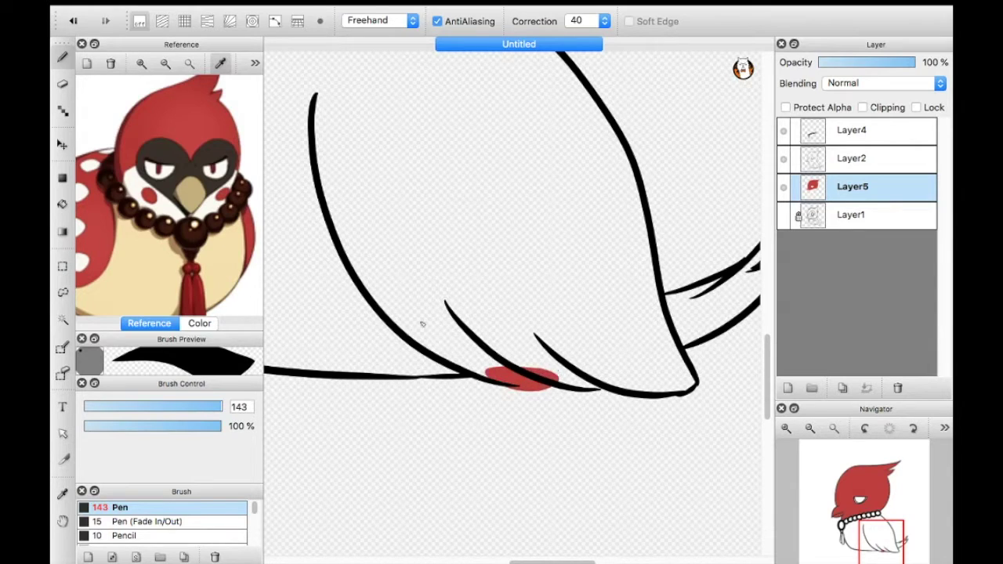
Bucket-fill the body red, then fill the tail red
key(g)
click(438, 196)
drag(862, 525, 892, 542)
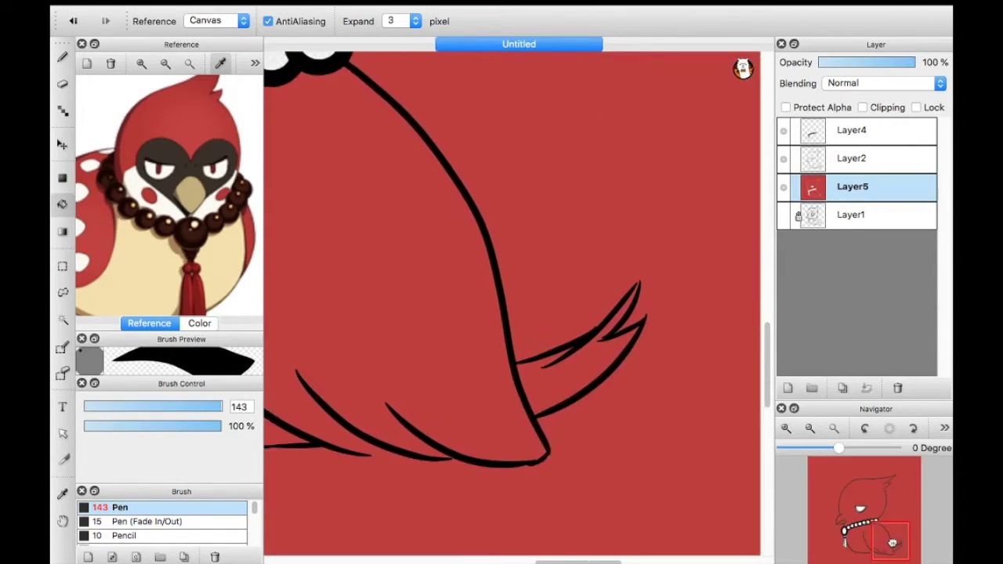
key(ctrl+z)
key(n)
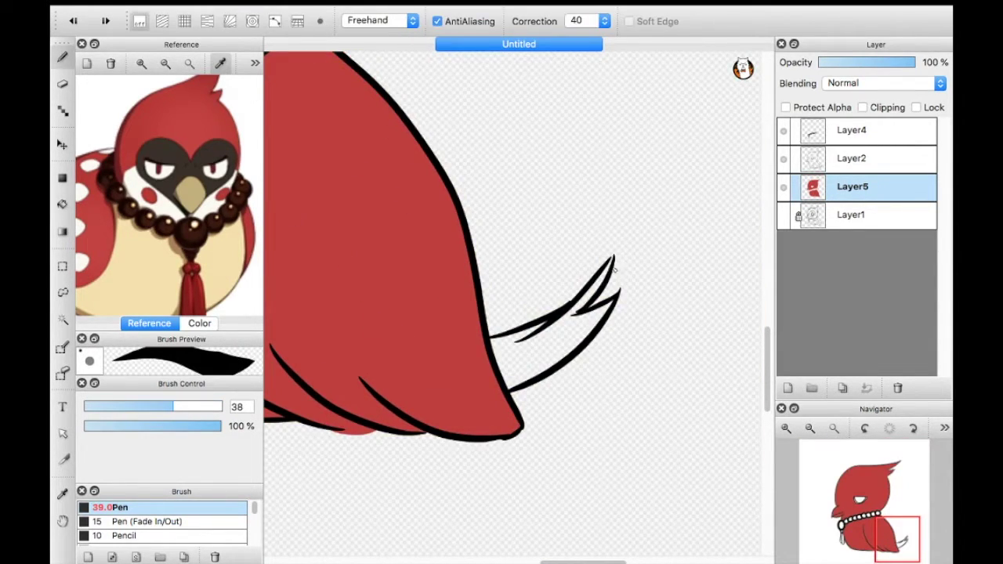
key(g)
click(548, 353)
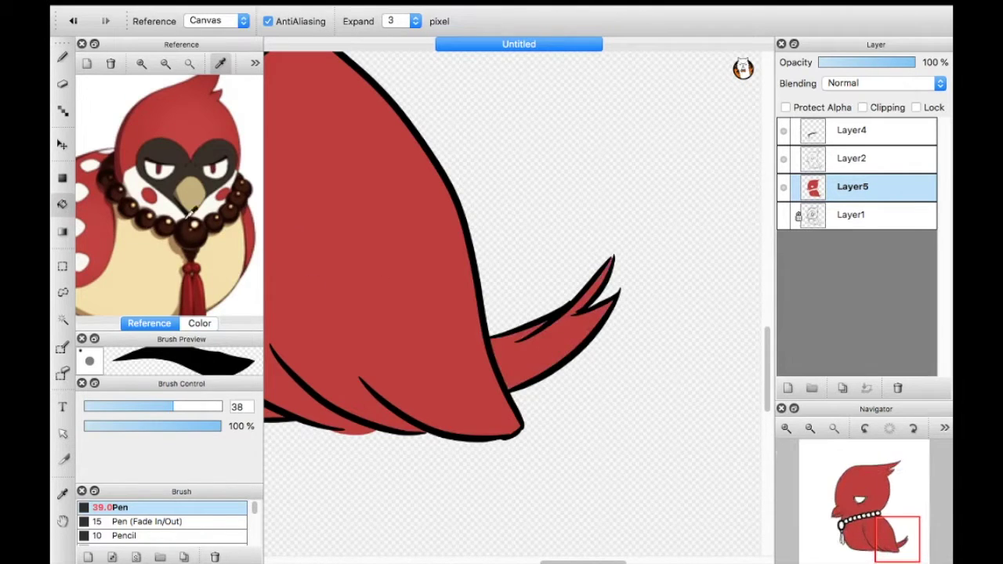
mouse_move(180, 203)
mouse_down()
mouse_move(162, 182)
mouse_move(219, 78)
mouse_up()
Fill the tail feathers dark red and the eye white and black
click(200, 322)
click(548, 329)
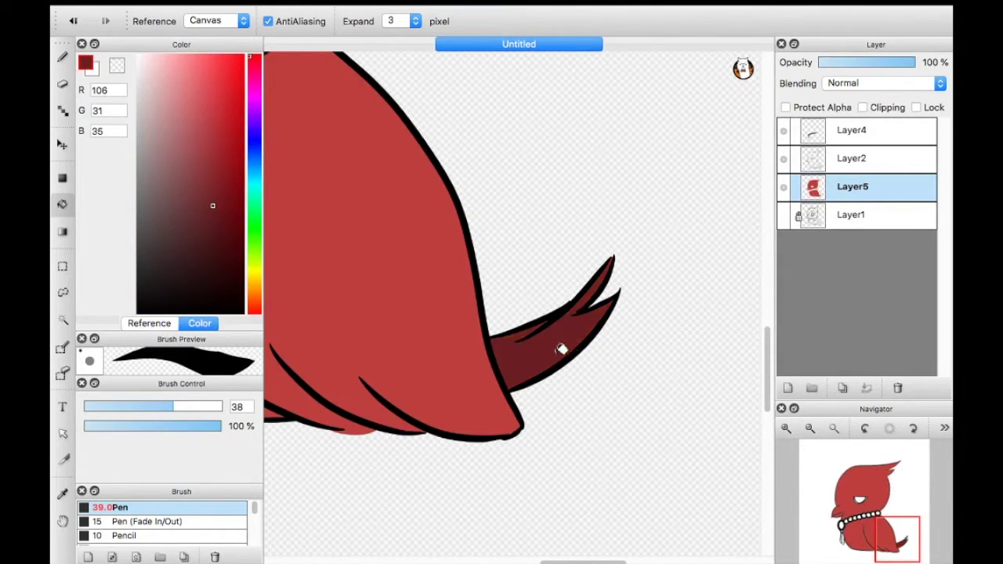
mouse_move(901, 544)
mouse_down()
mouse_move(857, 541)
mouse_move(851, 509)
mouse_up()
click(167, 180)
click(140, 63)
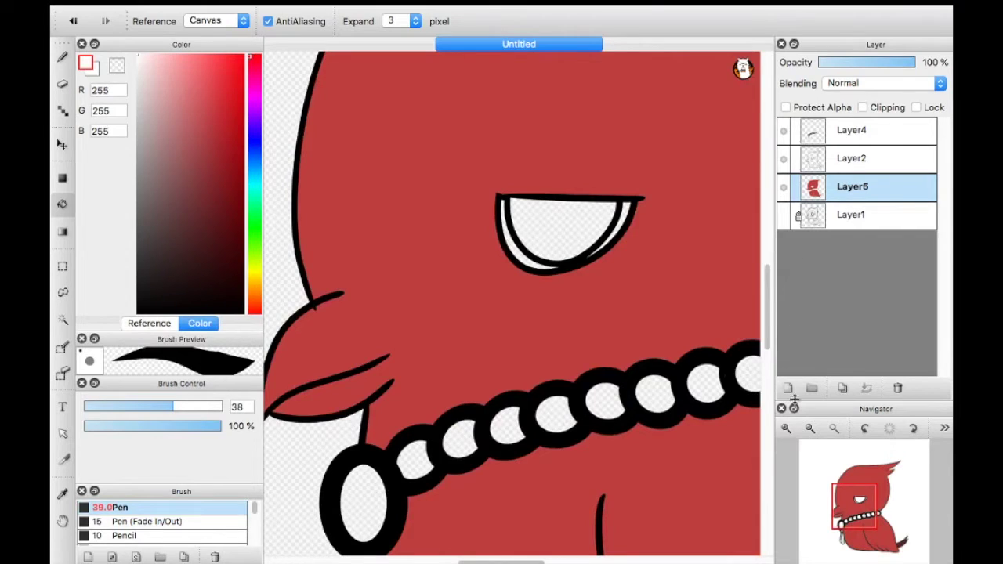
scroll(524, 183, up, 3)
click(524, 182)
click(736, 133)
click(86, 62)
click(616, 123)
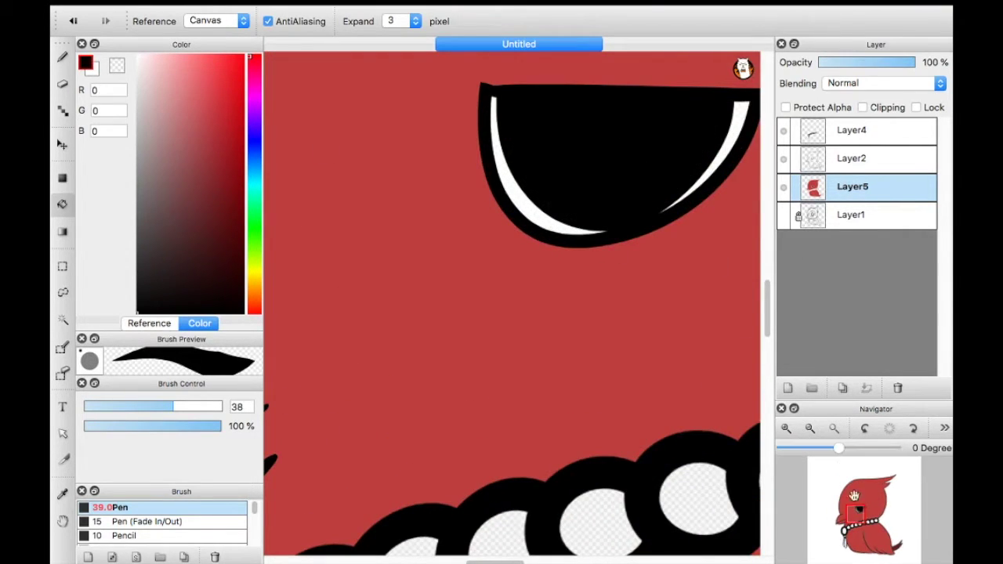
Sample dark brown from the reference and fill the first five necklace beads
drag(858, 501, 851, 517)
click(149, 323)
drag(228, 196, 182, 210)
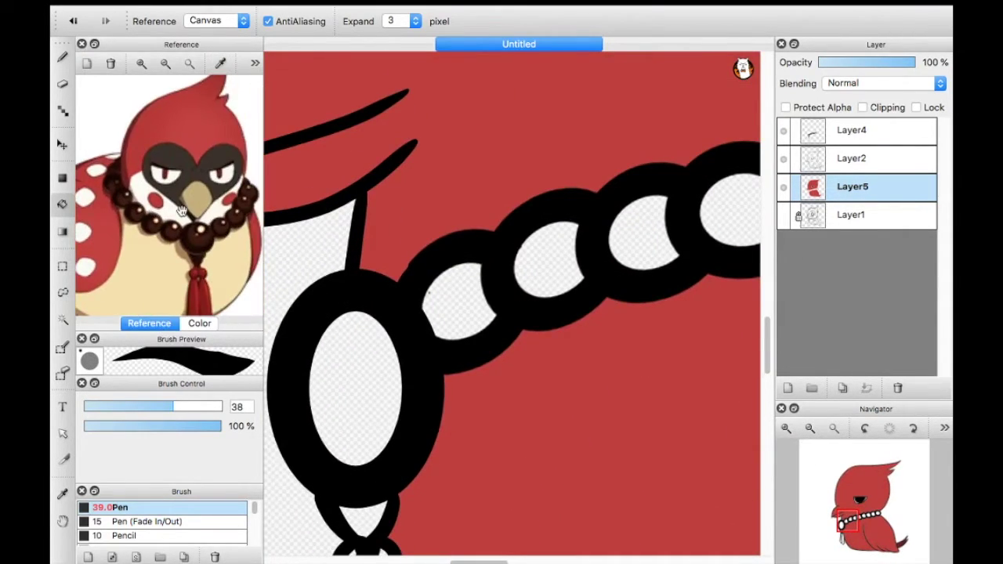
click(220, 63)
click(200, 323)
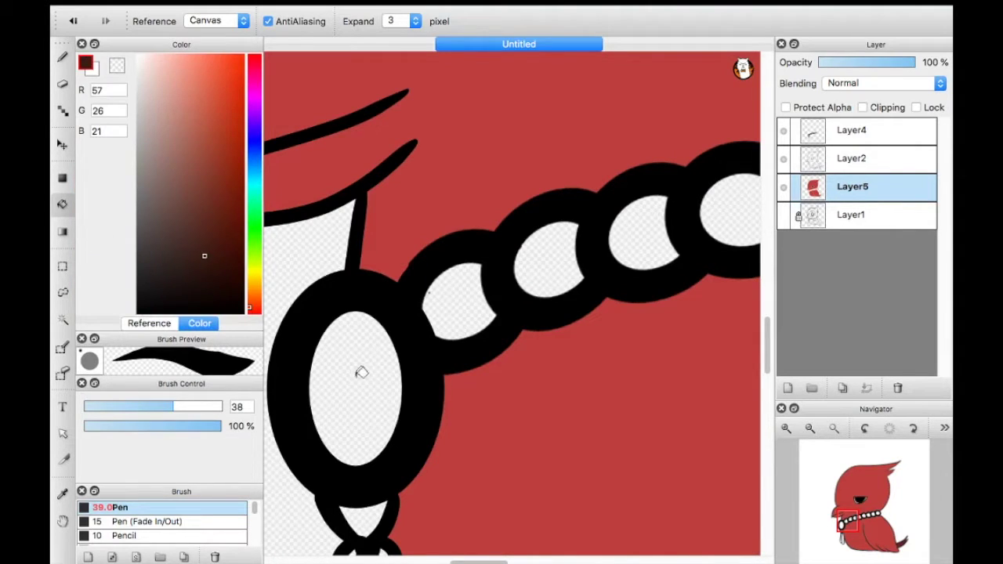
click(362, 372)
click(453, 305)
click(546, 254)
click(630, 224)
click(720, 202)
Fill four more beads and the small bead under the large oval dark brown
drag(862, 501, 854, 513)
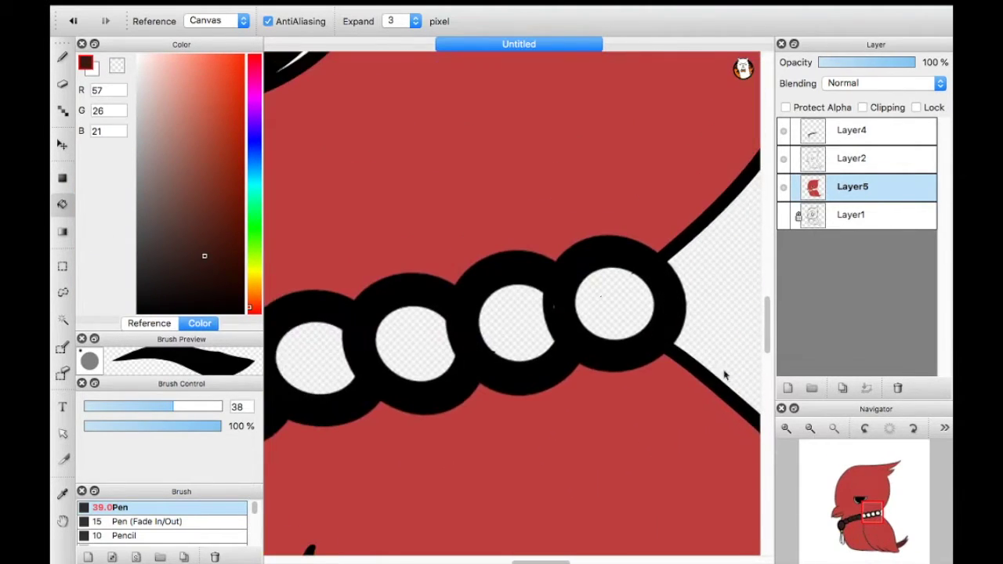
click(325, 347)
click(415, 336)
click(510, 321)
click(609, 296)
click(451, 345)
Sample the tassel red and fill both tassel strips and the knot loops
click(149, 322)
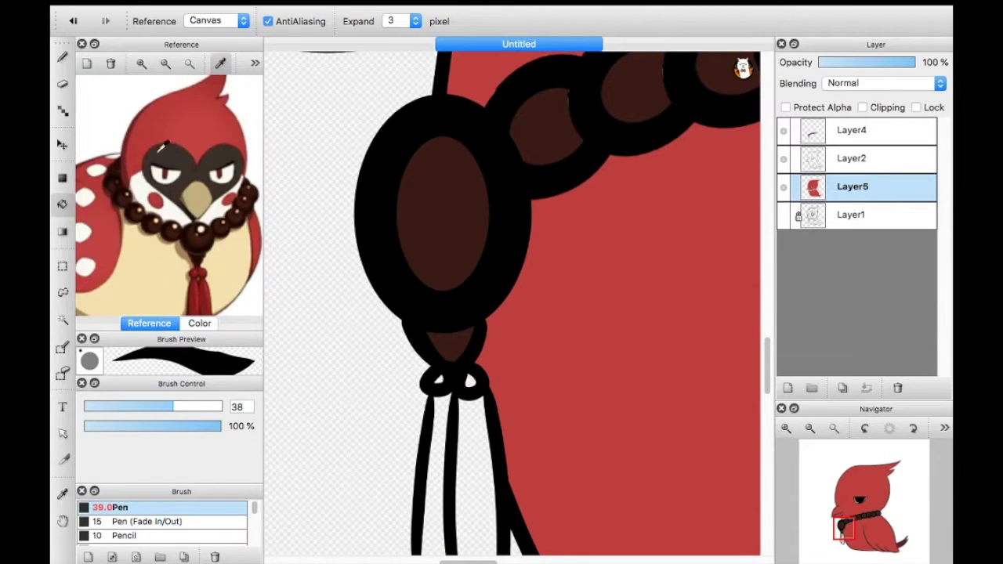
click(200, 323)
drag(861, 509, 858, 494)
click(517, 329)
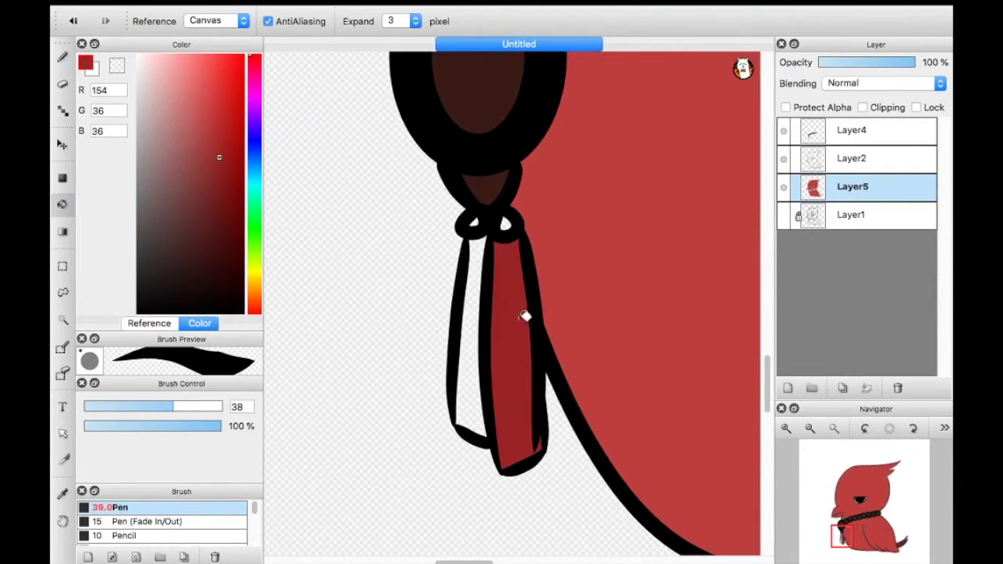
click(470, 329)
click(475, 223)
click(810, 428)
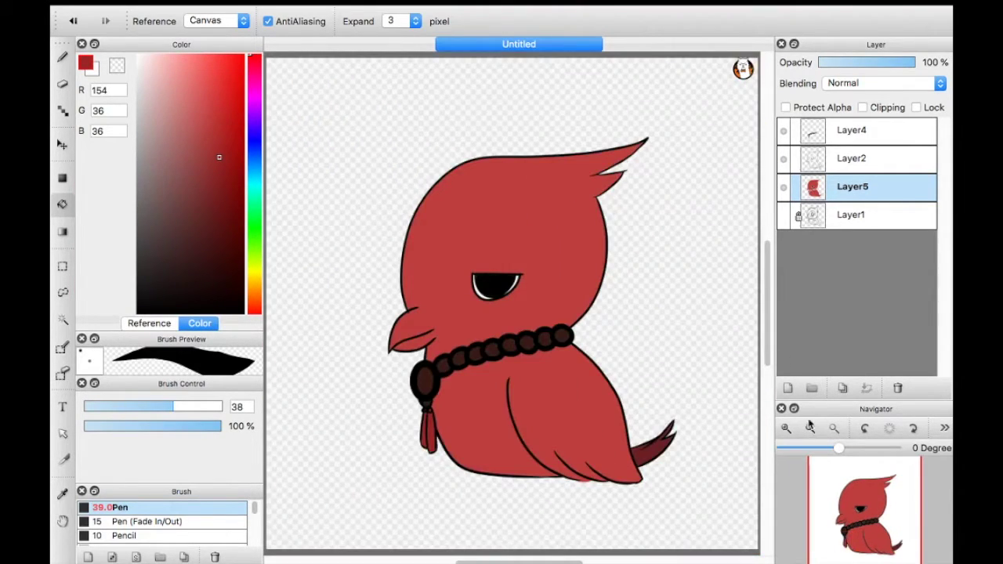
Sample a near-white from the reference for bead highlights, then fit the whole bird in view
click(786, 428)
drag(862, 502, 850, 517)
click(148, 323)
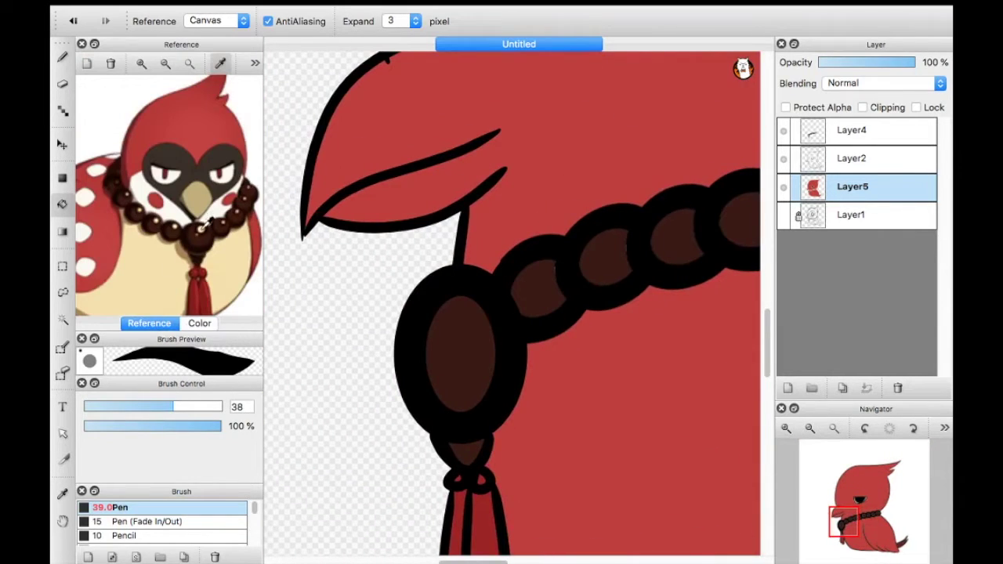
click(205, 220)
click(200, 323)
click(149, 323)
scroll(180, 180, up, 4)
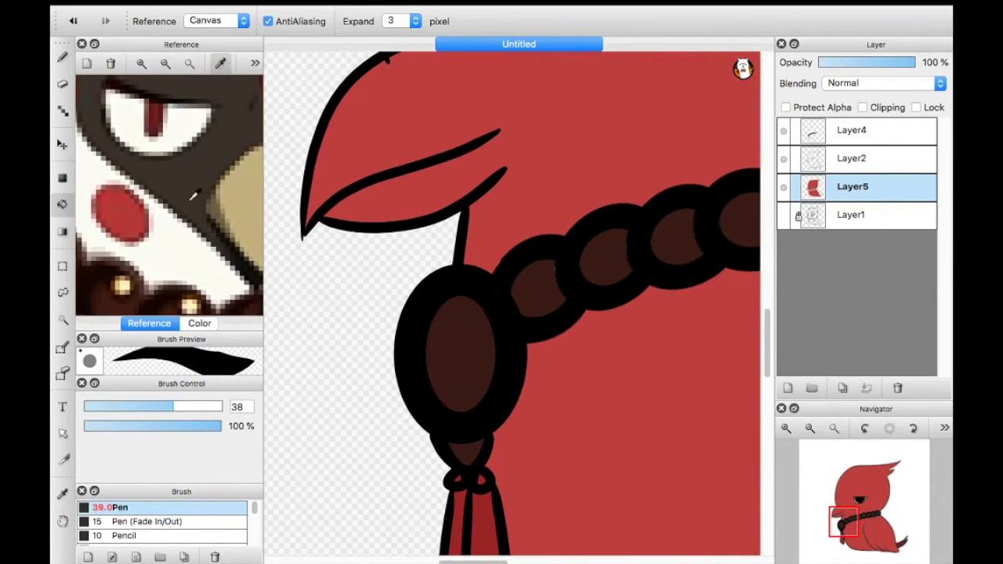
click(199, 323)
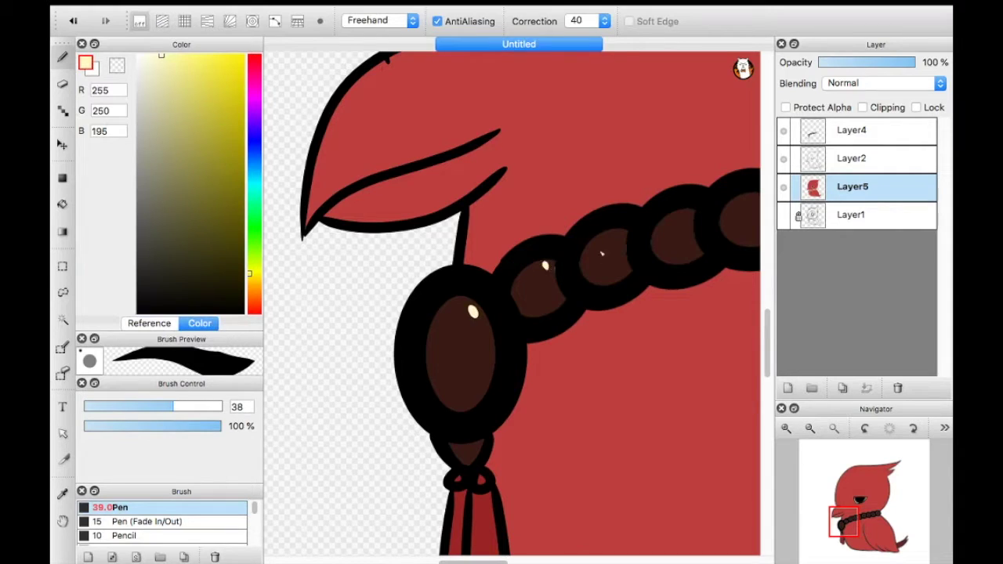
key(ctrl+0)
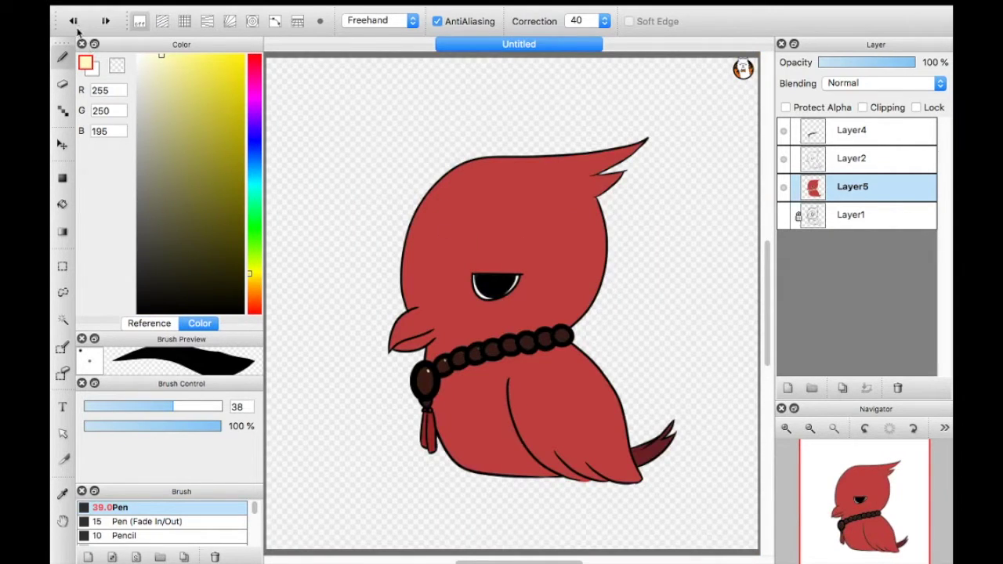
Fade Layer5 to about half opacity and fit the reference image in its panel
click(783, 214)
drag(909, 63, 856, 66)
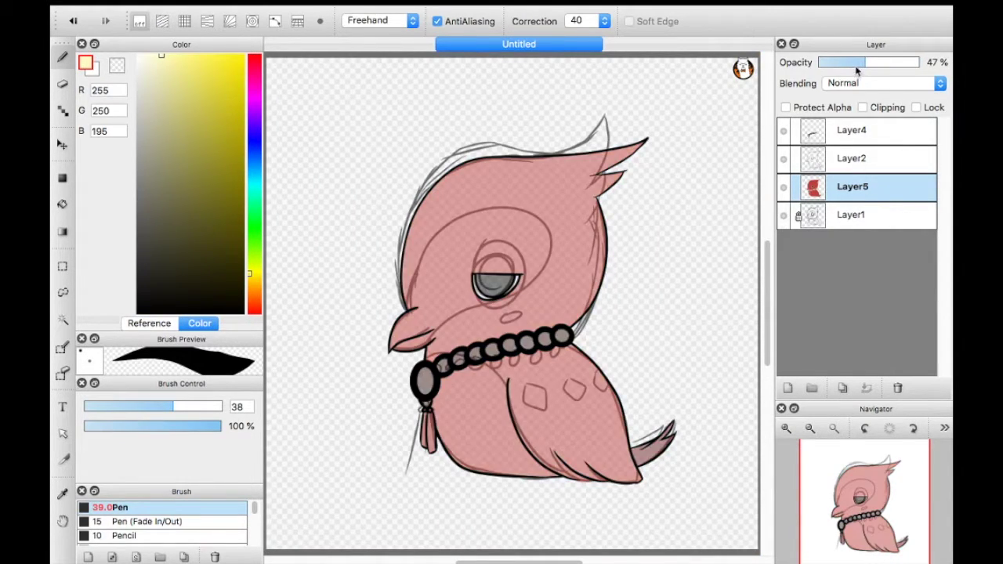
scroll(862, 501, up, 5)
drag(870, 486, 862, 521)
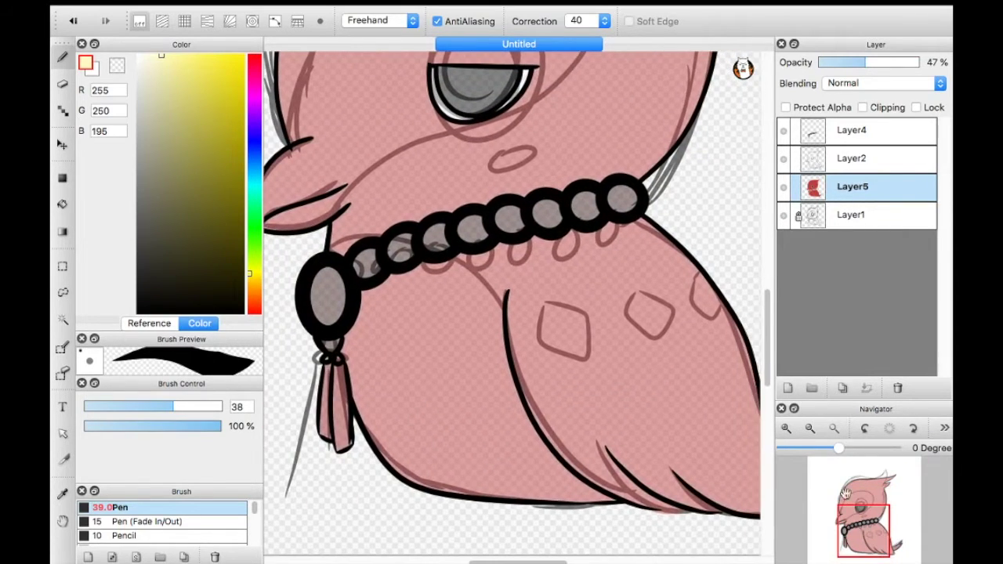
click(149, 323)
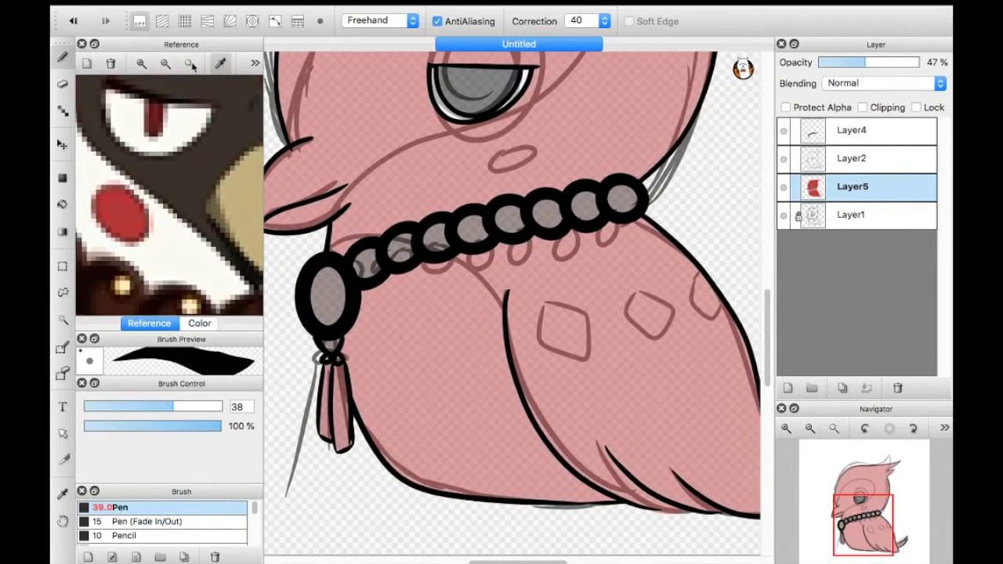
click(166, 64)
click(199, 323)
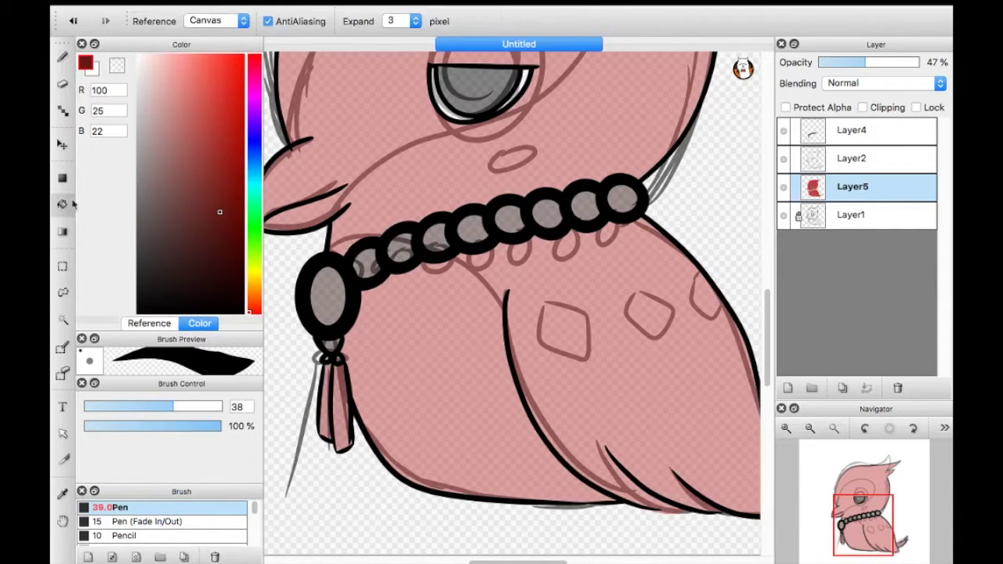
Pan the reference to the bird's face, compare sketch visibility, and add Layer6 above Layer5
key(g)
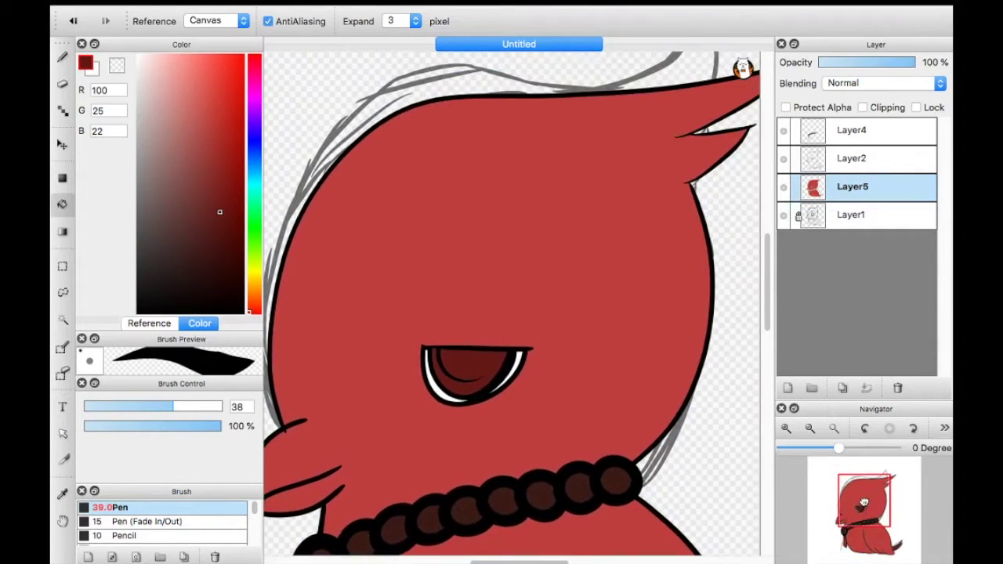
drag(212, 211, 202, 160)
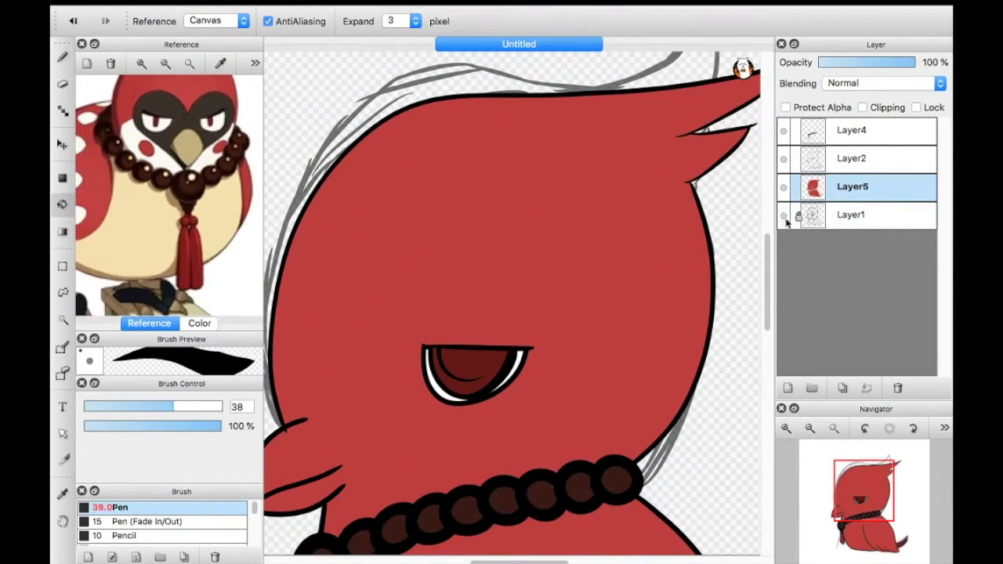
click(784, 159)
click(852, 215)
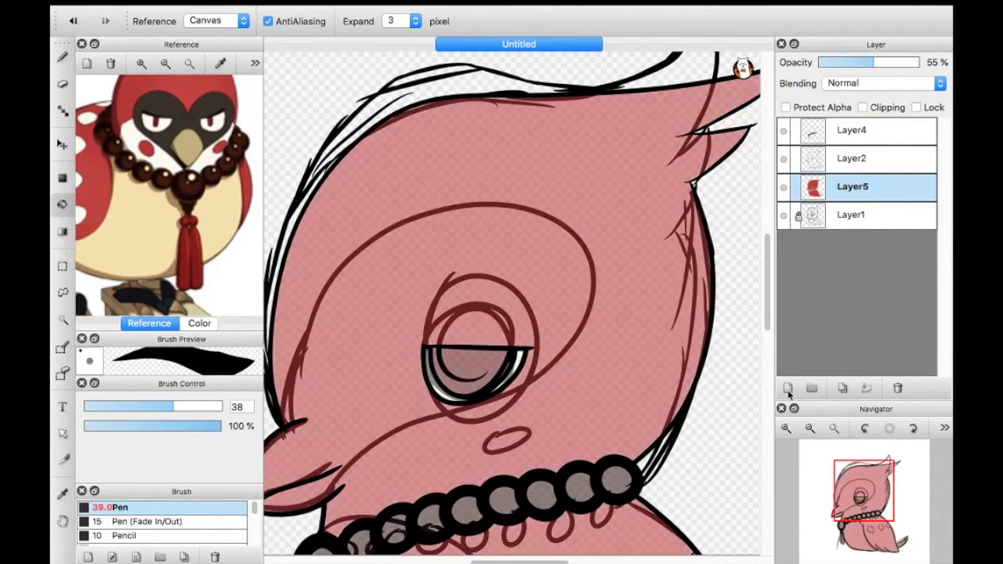
click(788, 389)
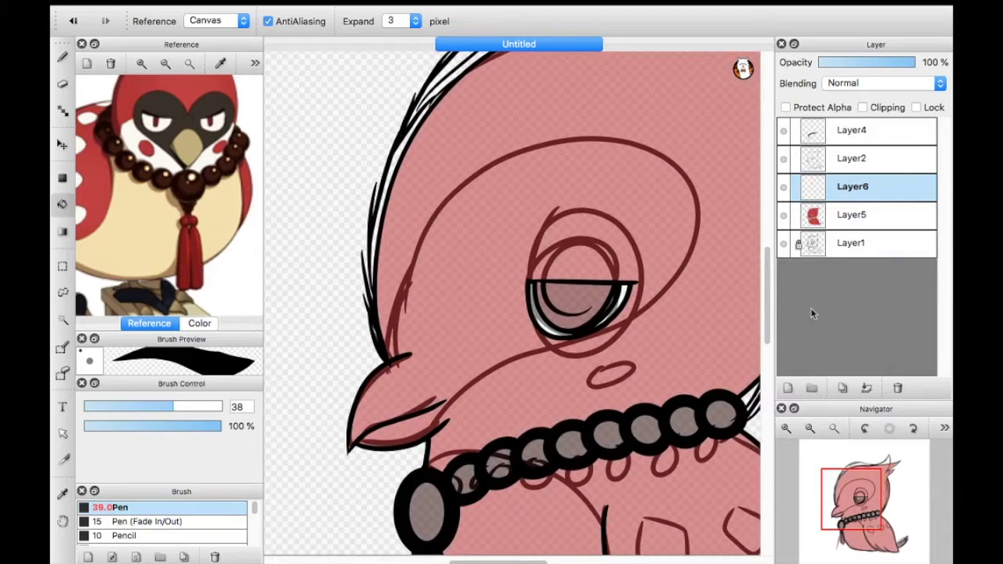
Trace the face mask outline, hide the sketch, and restore Layer5 to full opacity
click(788, 390)
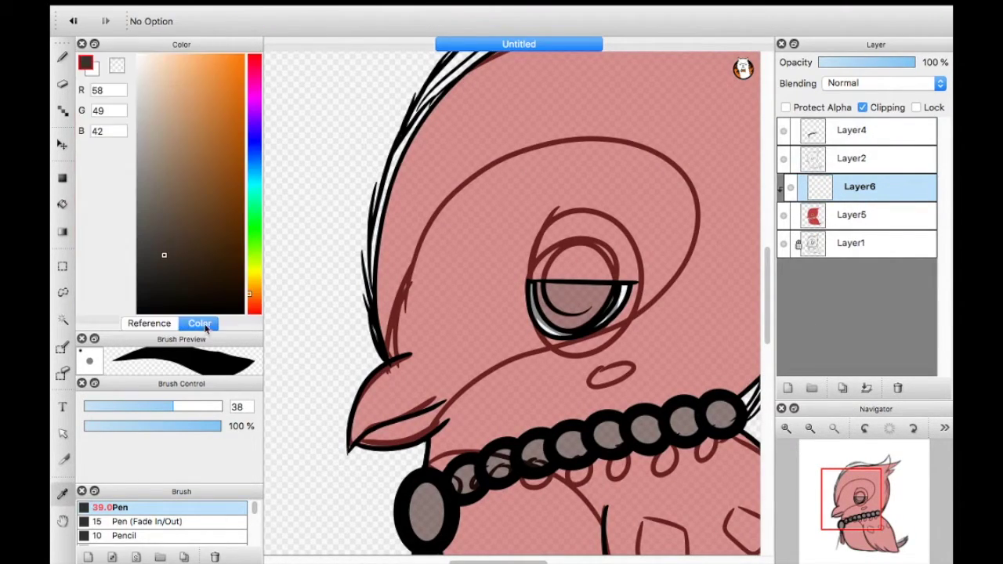
drag(392, 354, 451, 419)
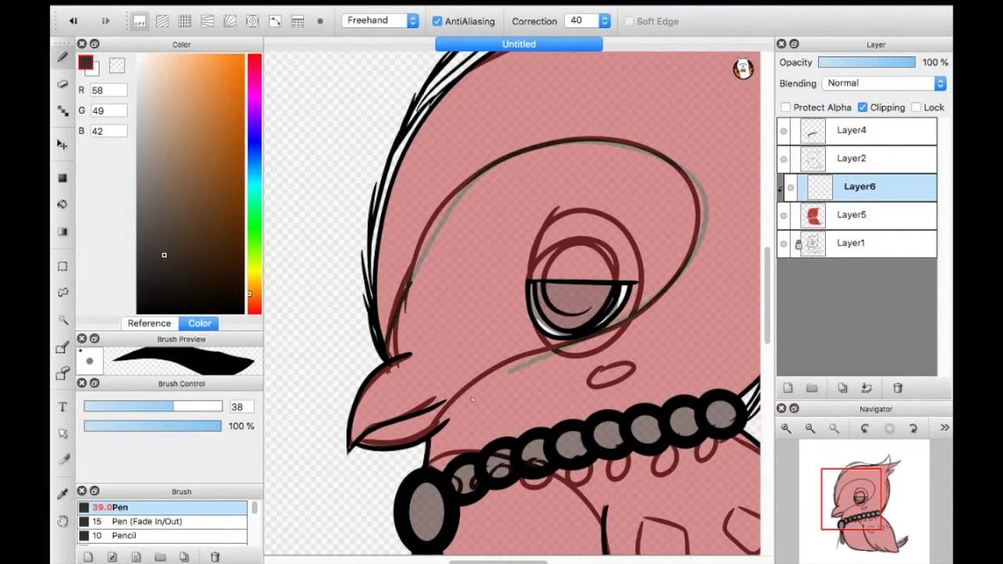
click(785, 215)
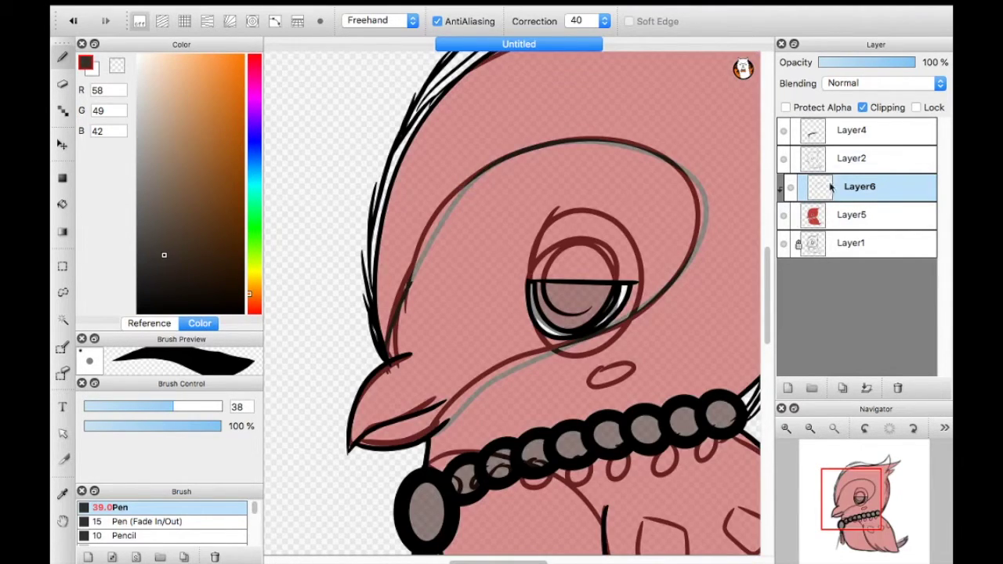
click(785, 130)
click(846, 216)
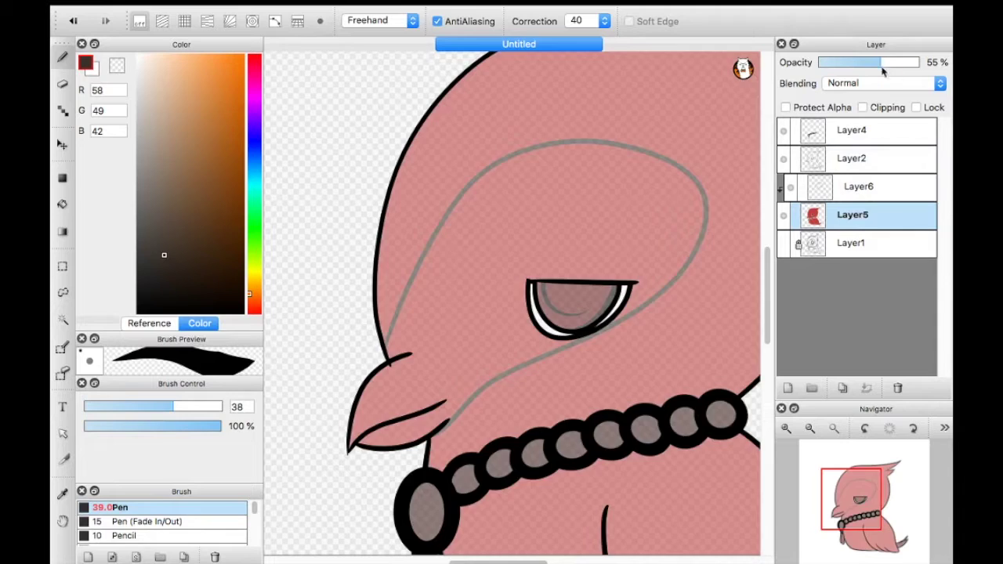
drag(883, 63, 917, 62)
Bucket-fill the face mask dark brown, then the beak tan
click(62, 203)
click(487, 279)
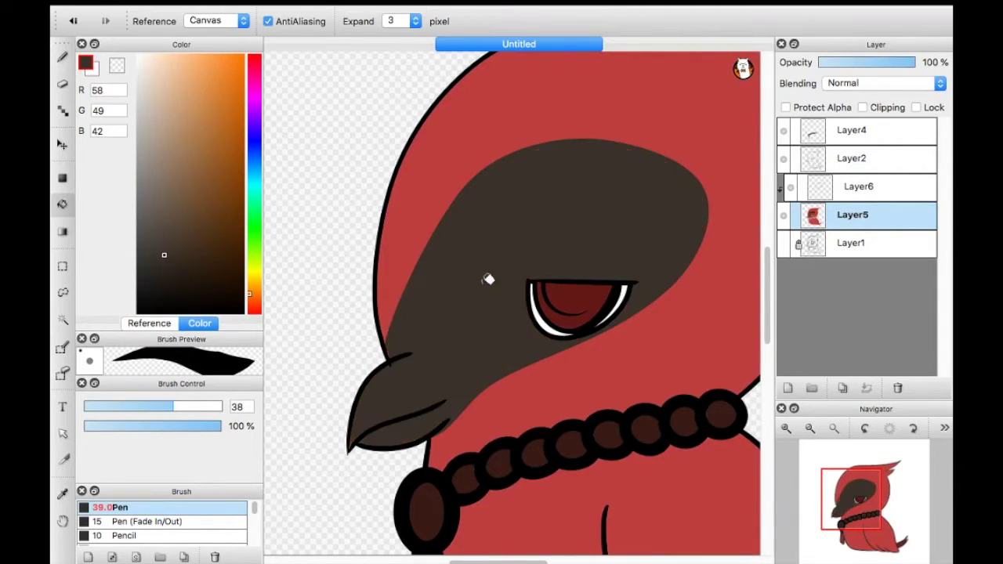
click(149, 323)
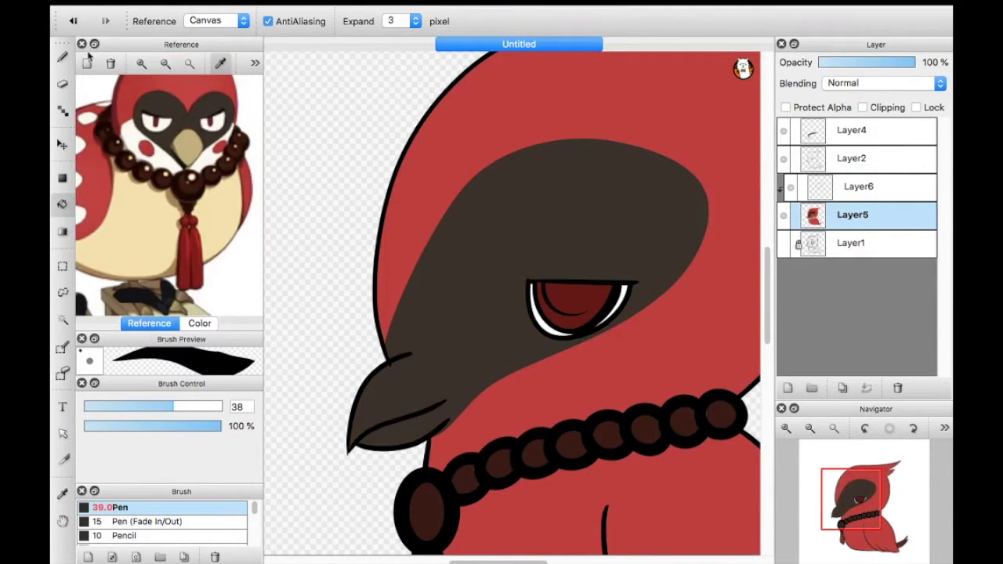
key(b)
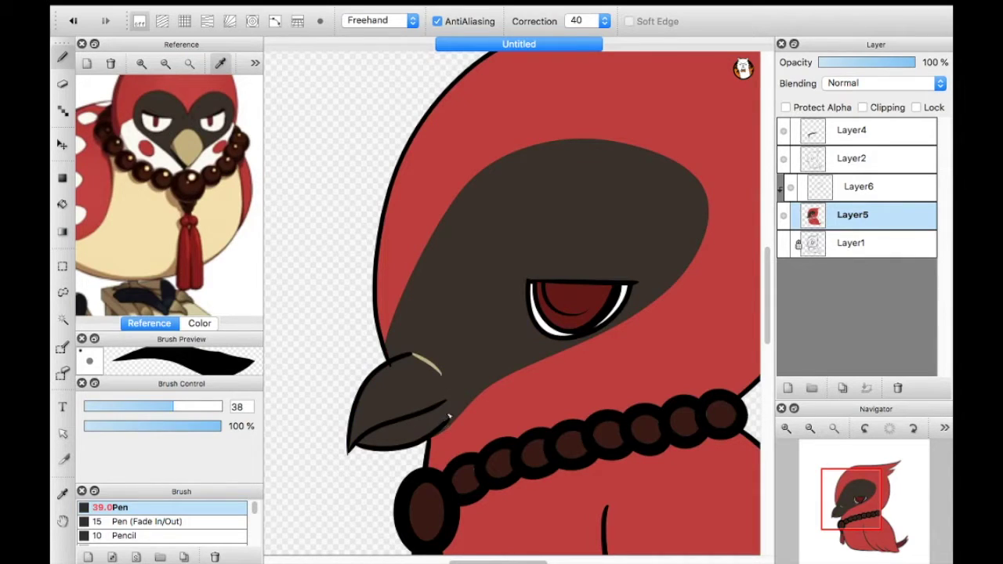
key(g)
click(400, 399)
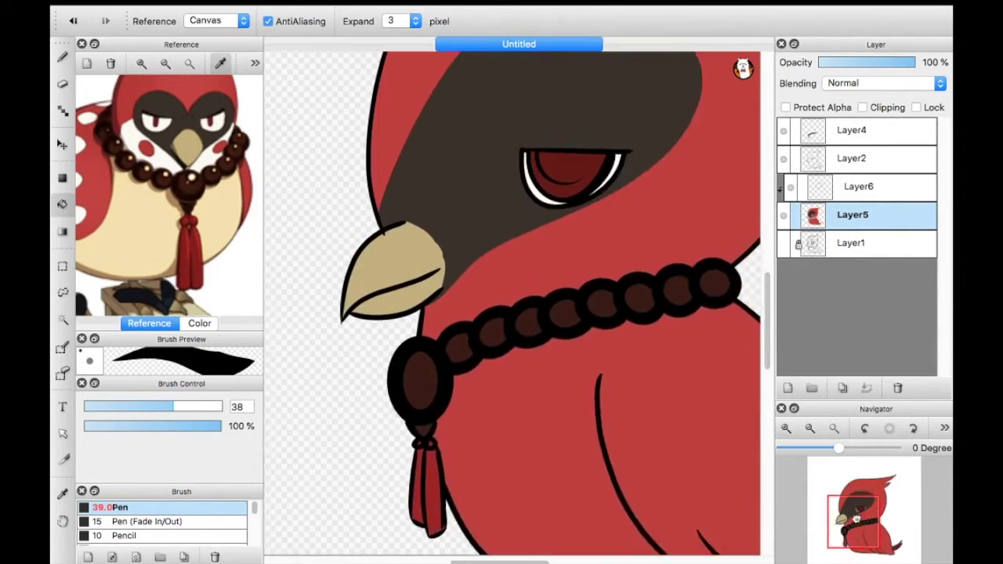
scroll(471, 313, down, 3)
Fade the colour layer further and try a cheek line, then undo it
key(b)
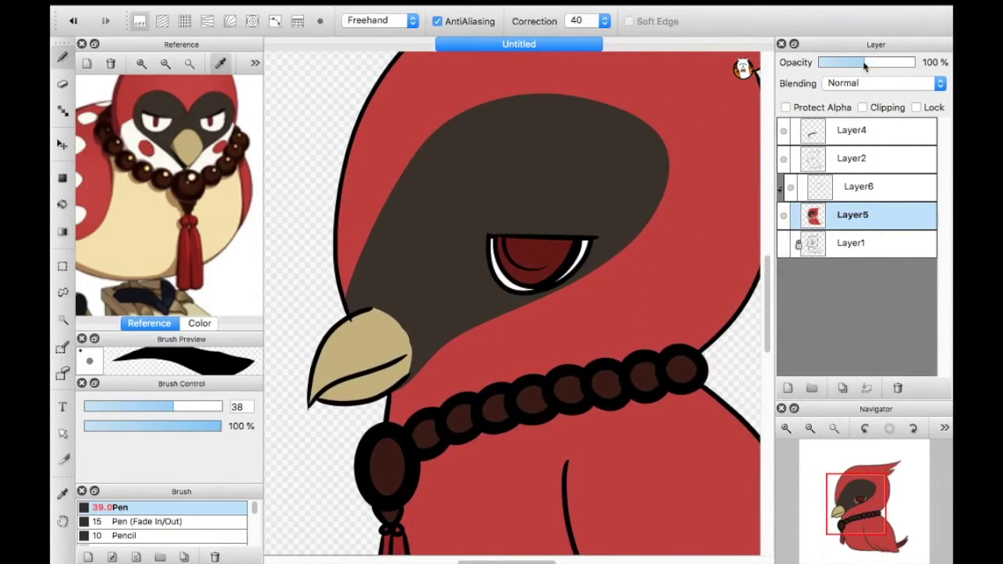
click(862, 62)
click(784, 187)
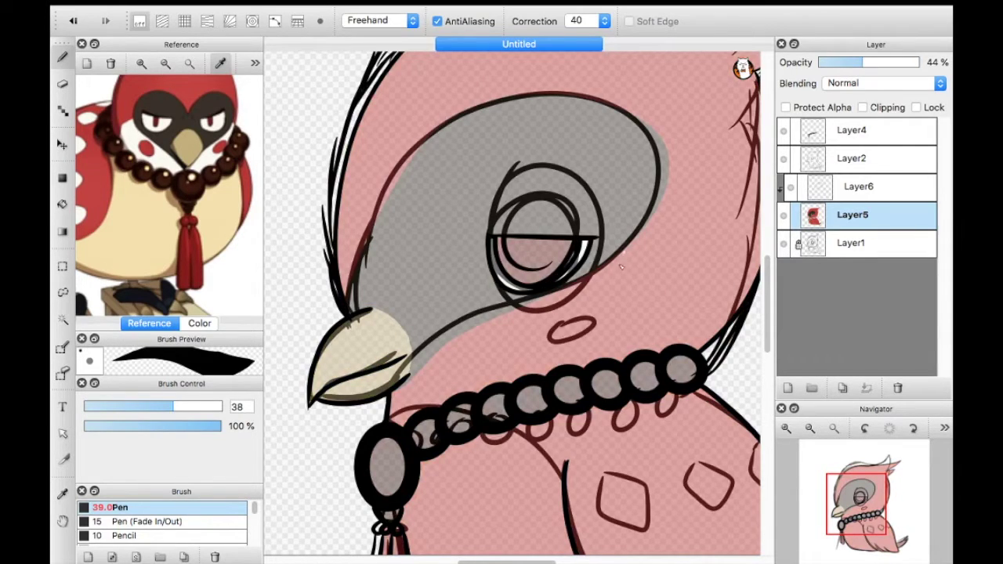
drag(619, 263, 621, 364)
key(ctrl+z)
Enable Clipping on Layer6 and draw the cheek boundary line below the eye
click(820, 188)
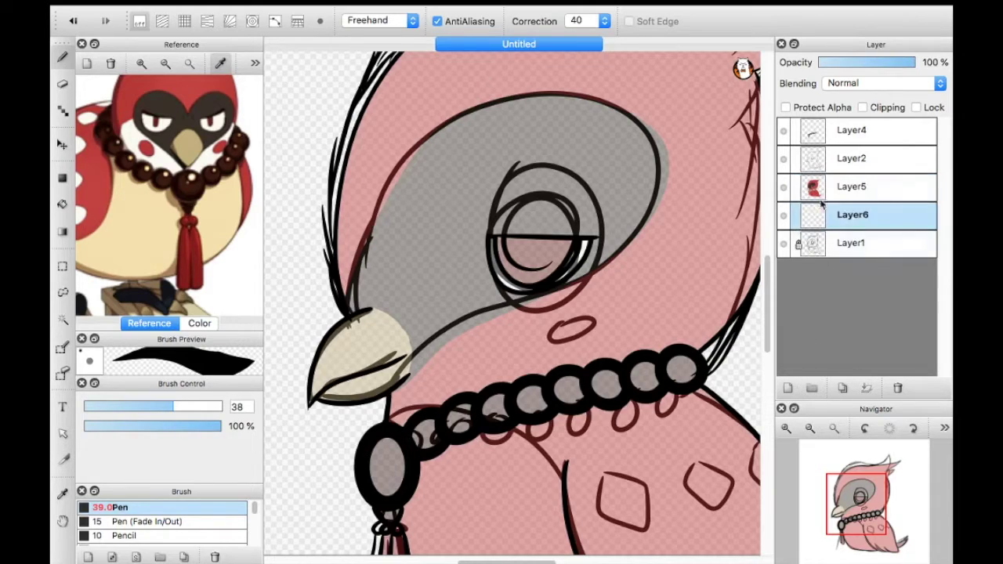
click(866, 111)
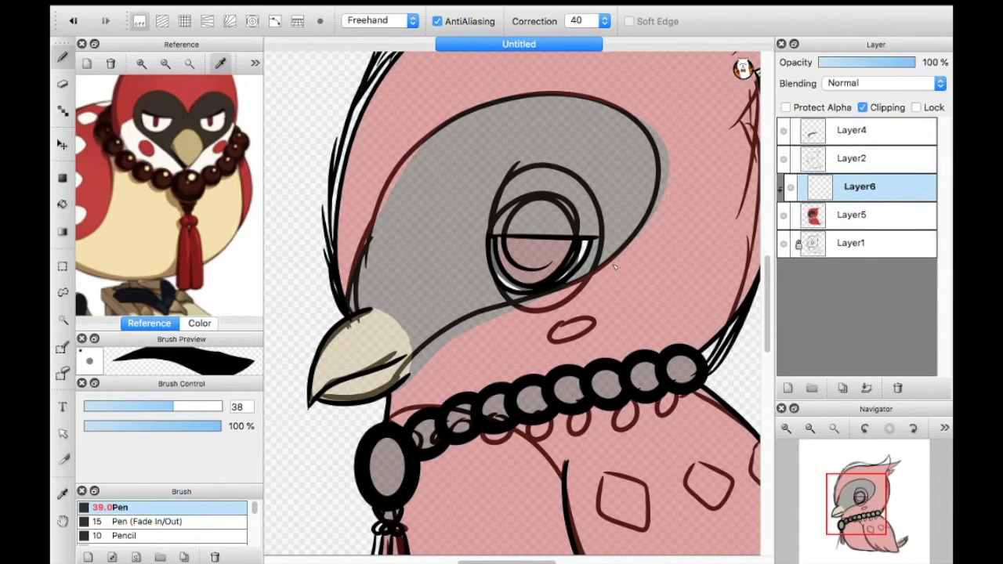
drag(621, 259, 599, 362)
Bucket-fill the cheek below the eye white on Layer5
click(784, 242)
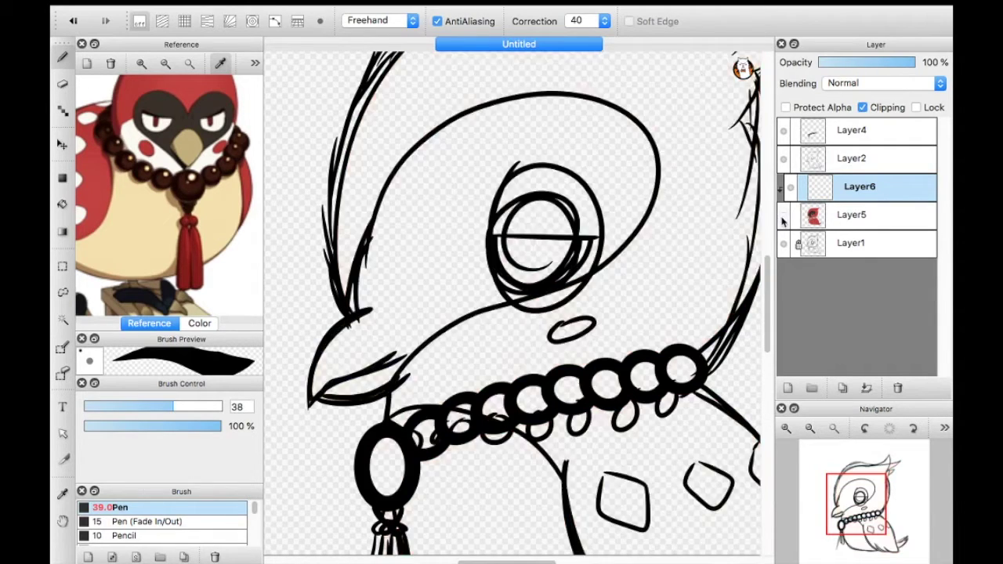
click(852, 214)
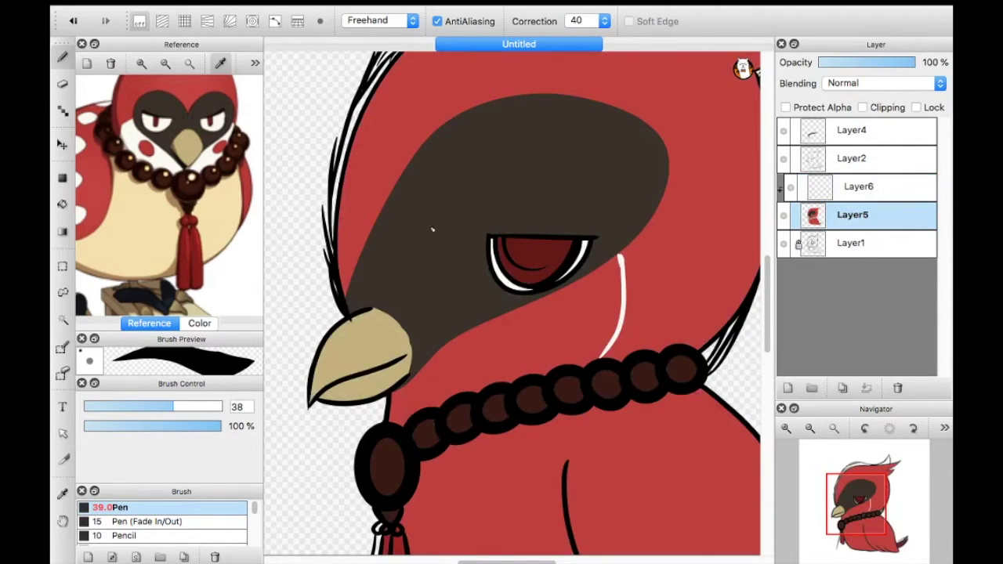
key(g)
click(601, 333)
scroll(602, 333, down, 5)
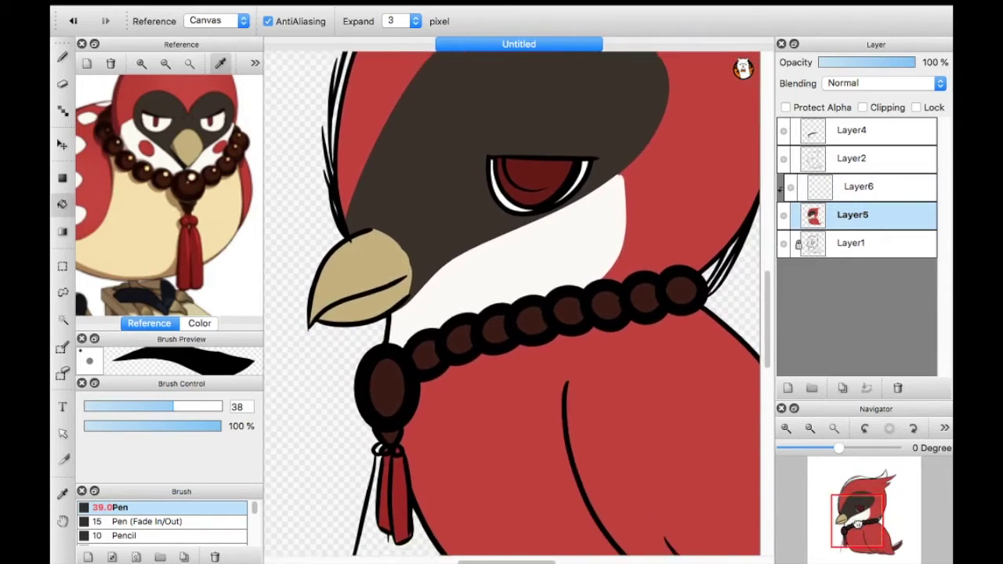
scroll(602, 333, down, 5)
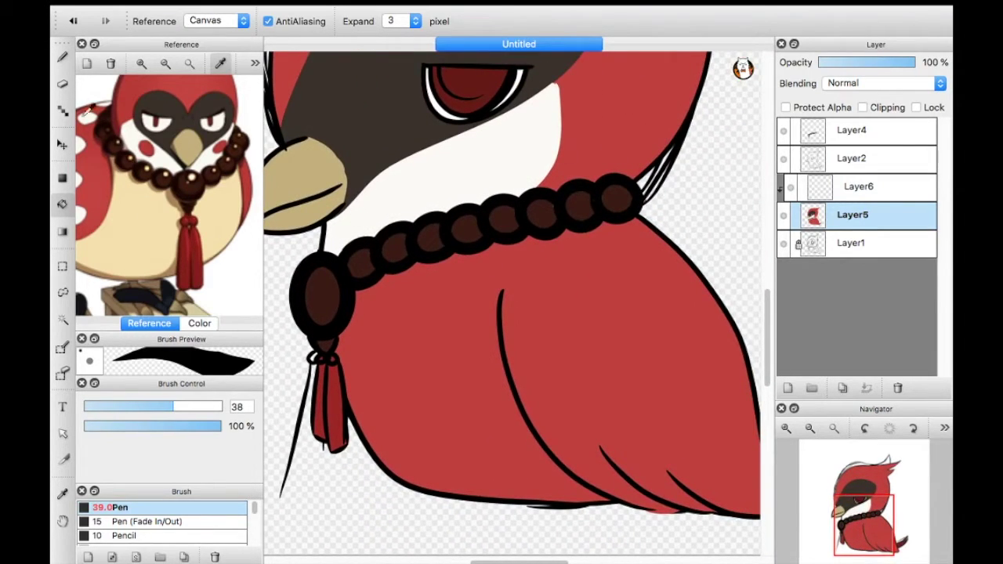
Draw the belly boundary below the necklace and bucket-fill the chest cream
key(b)
drag(461, 257, 490, 310)
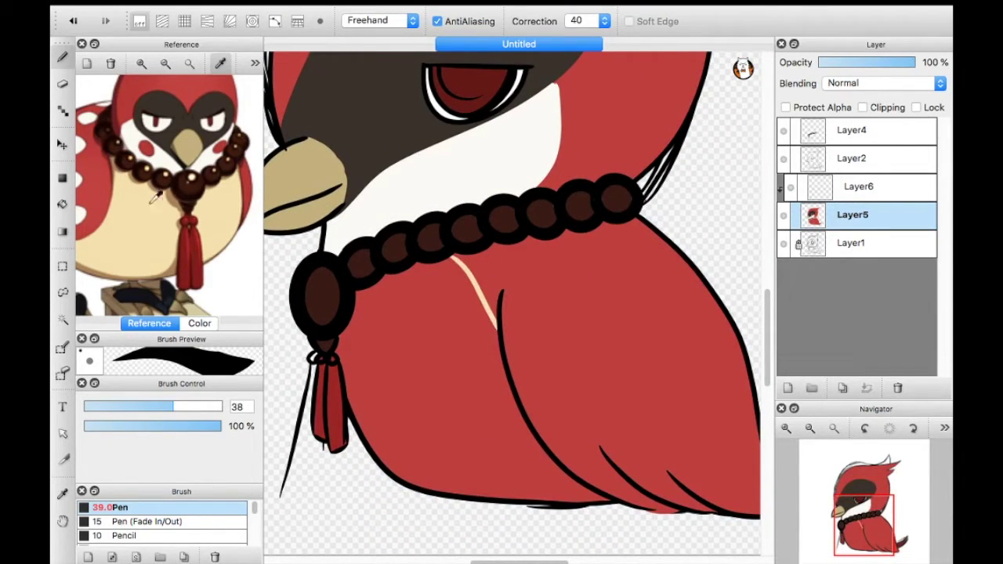
key(g)
click(423, 361)
Try a red pen oval on the cheek, undo it, and choose the Ellipse shape
drag(870, 509, 837, 492)
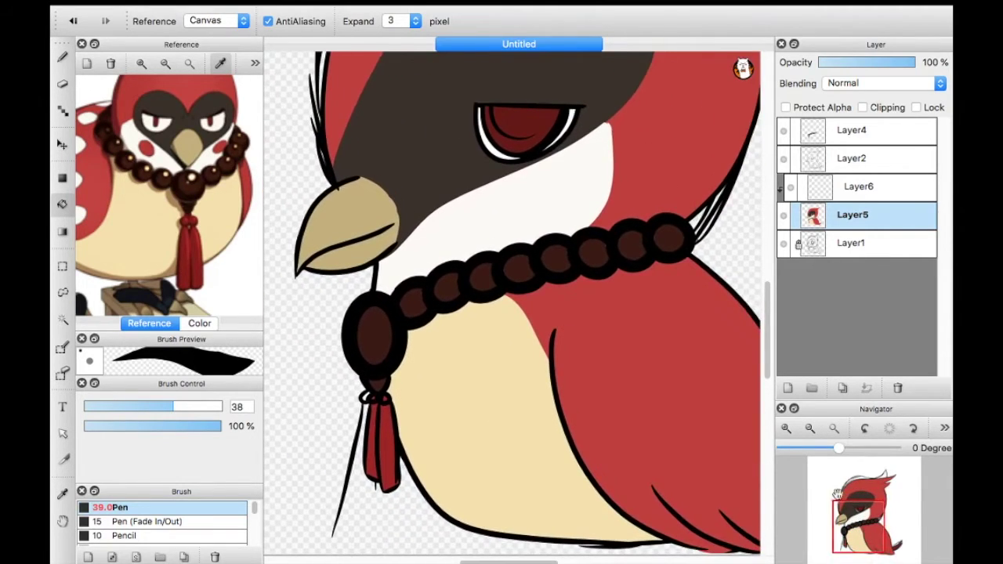
key(b)
drag(566, 182, 563, 184)
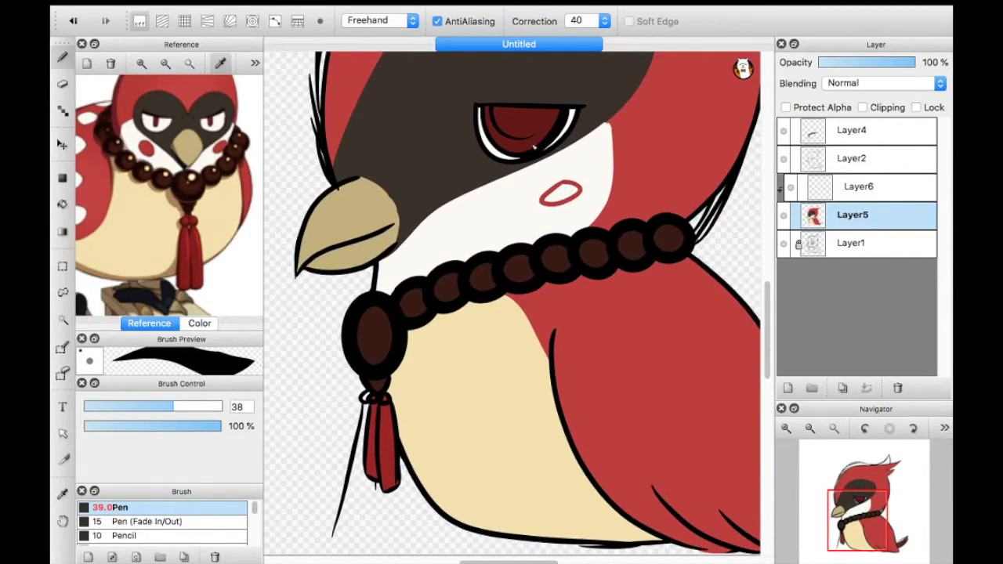
key(ctrl+z)
key(u)
click(181, 21)
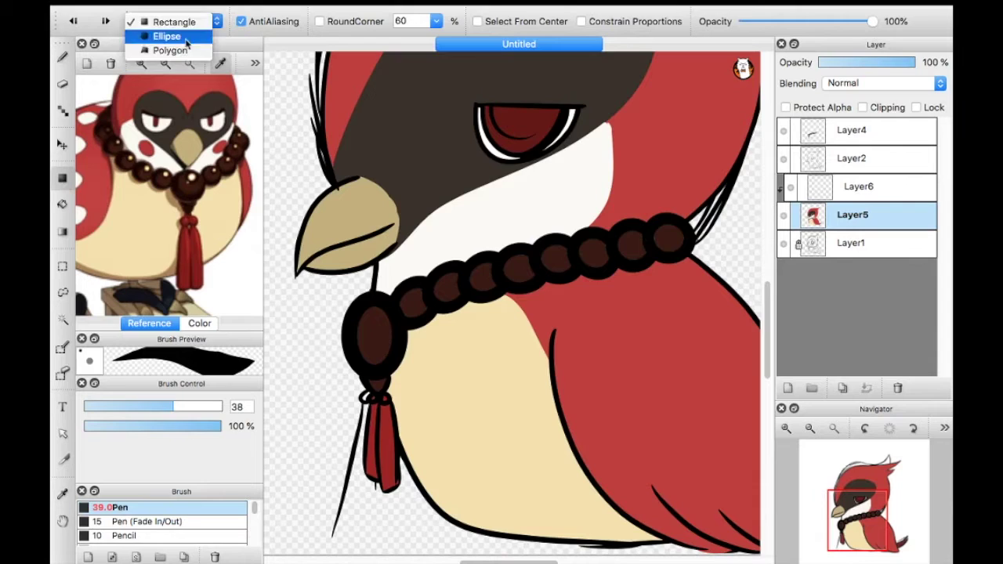
Draw and fill a red ellipse on the cheek, then undo it
drag(537, 157, 590, 186)
click(564, 172)
drag(870, 510, 865, 515)
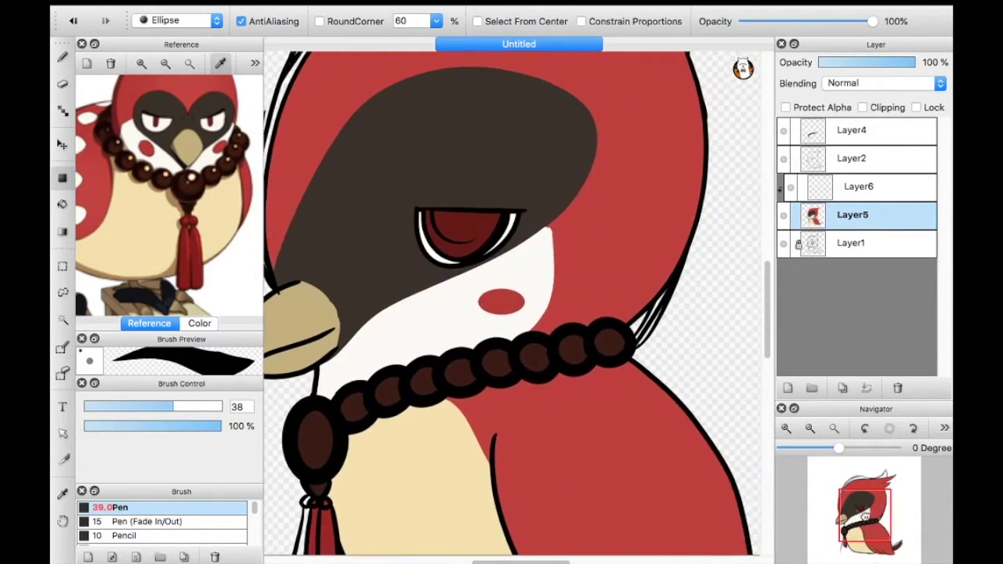
key(ctrl+z)
scroll(510, 275, up, 5)
key(b)
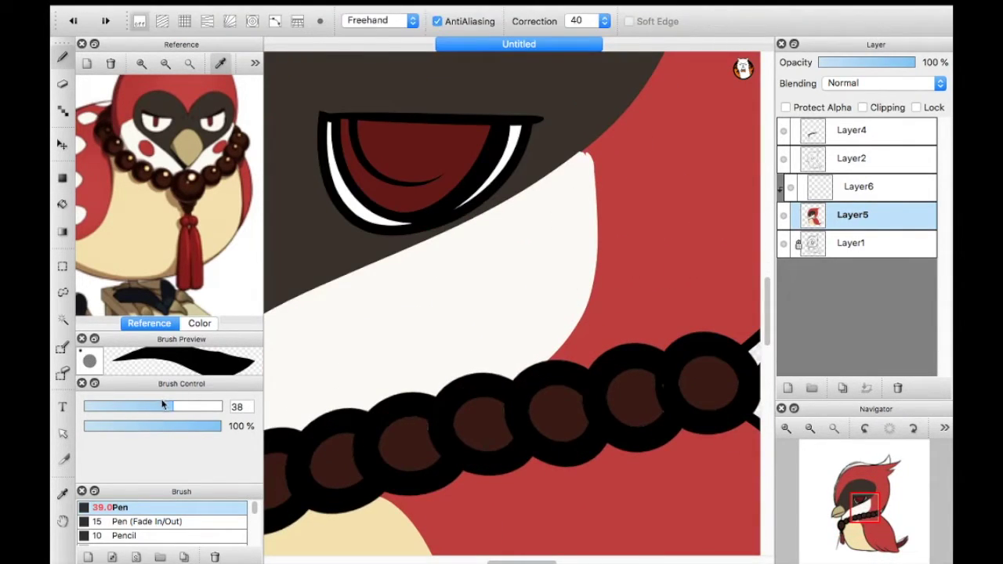
With pen size 32, draw a red circle on the cheek and fill it solid red
click(164, 406)
drag(486, 263, 479, 270)
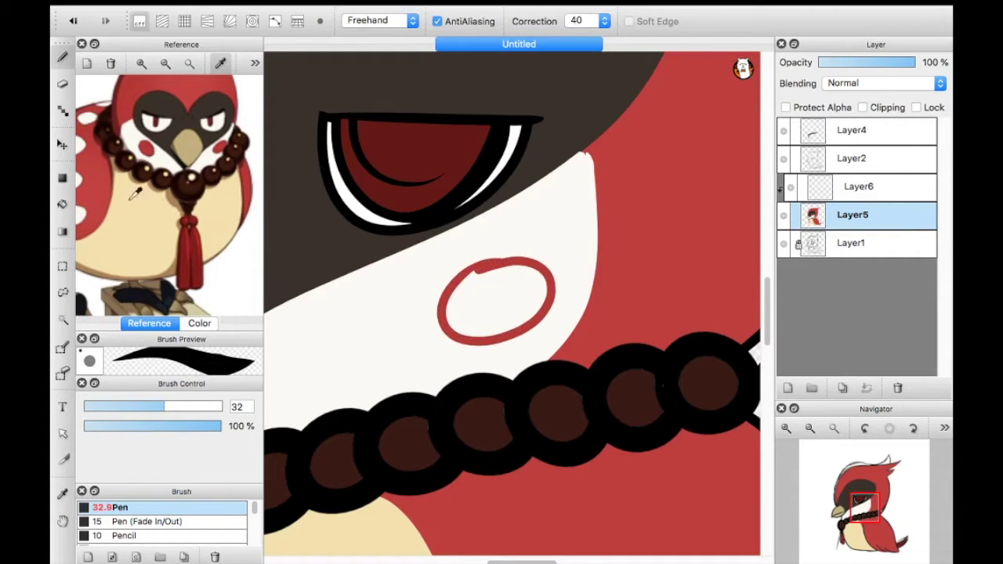
key(g)
click(498, 302)
drag(862, 501, 855, 506)
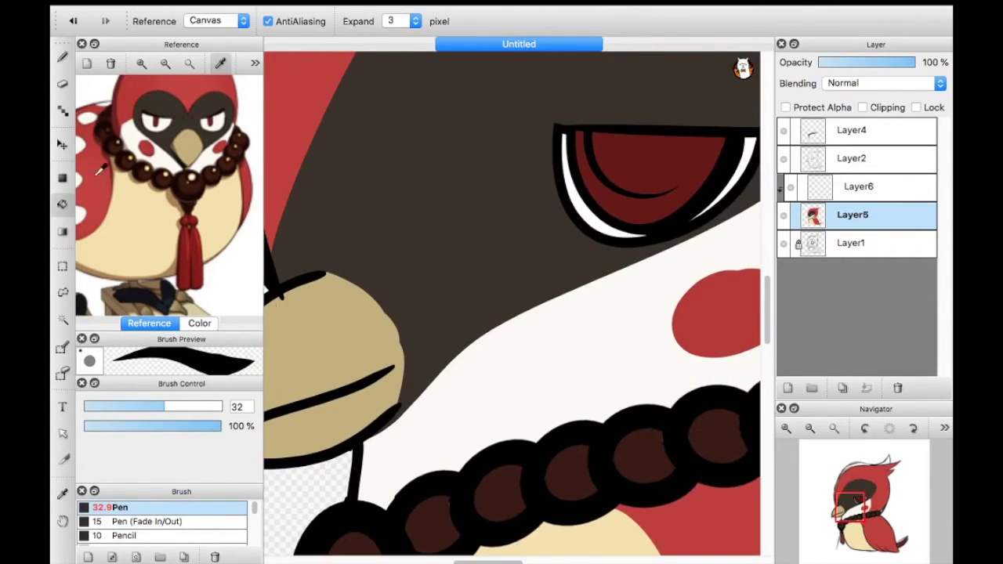
click(199, 323)
click(844, 423)
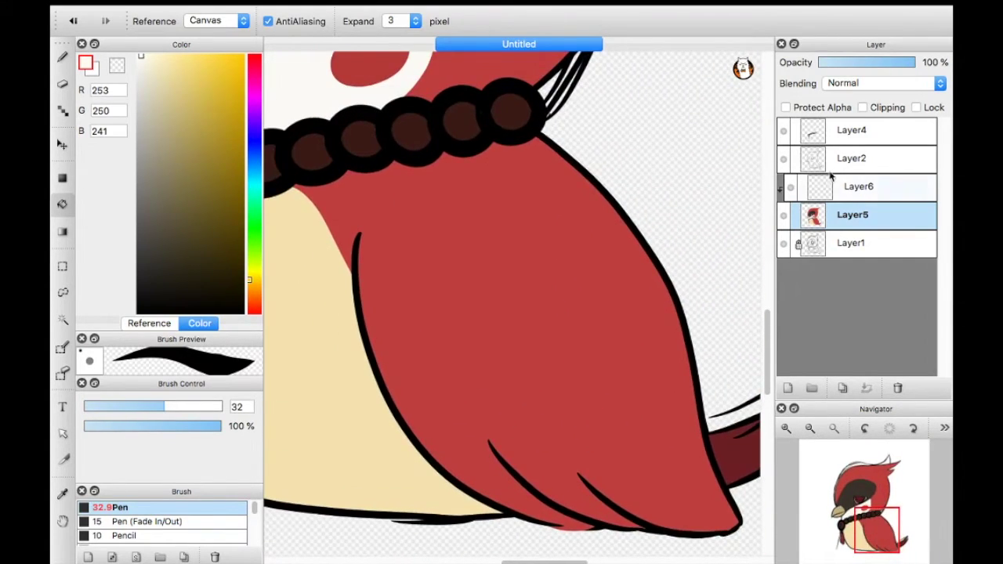
On Layer6, outline the left wing diamond in white with the pen, redrawing after undos
key(n)
click(788, 388)
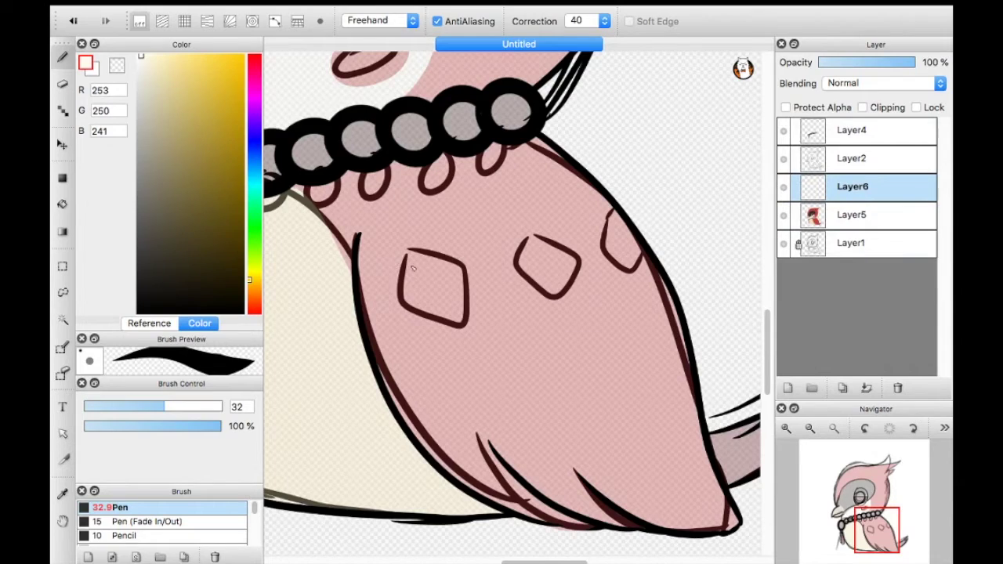
mouse_move(409, 255)
mouse_down()
mouse_move(400, 292)
mouse_move(459, 321)
mouse_up()
drag(407, 258, 470, 270)
key(super+z)
mouse_move(408, 255)
mouse_down()
mouse_move(477, 317)
mouse_move(410, 256)
mouse_up()
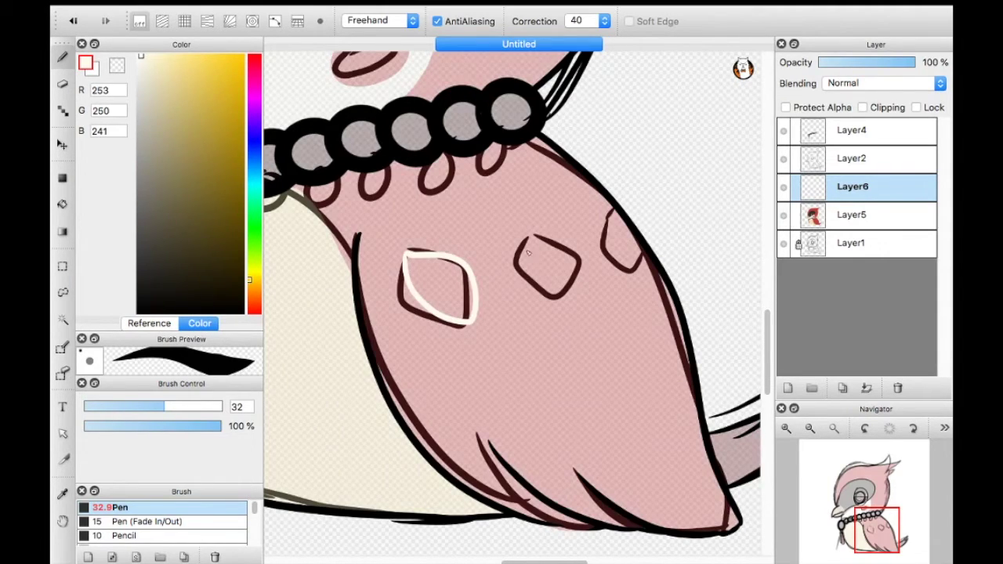
key(super+z)
drag(409, 267, 411, 255)
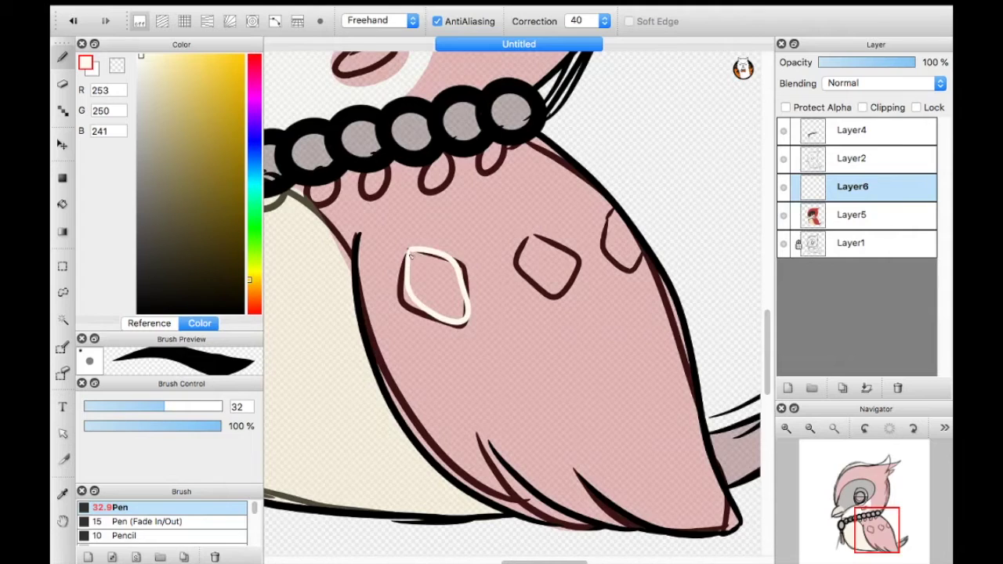
Hide Layer5 and Layer1, fill the diamond white, then re-show Layer5 and the reference
click(783, 214)
click(783, 243)
key(g)
click(478, 298)
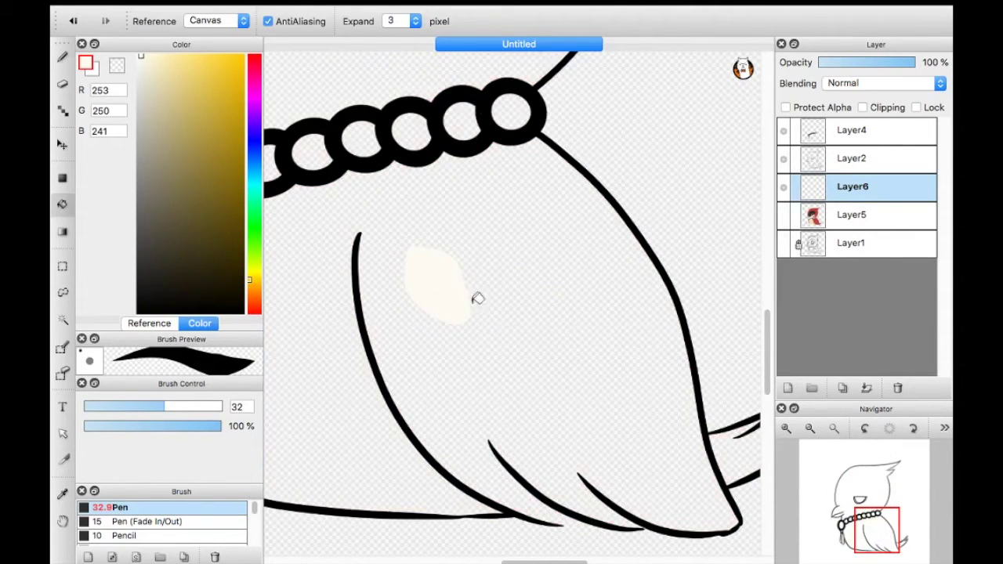
click(783, 214)
click(862, 215)
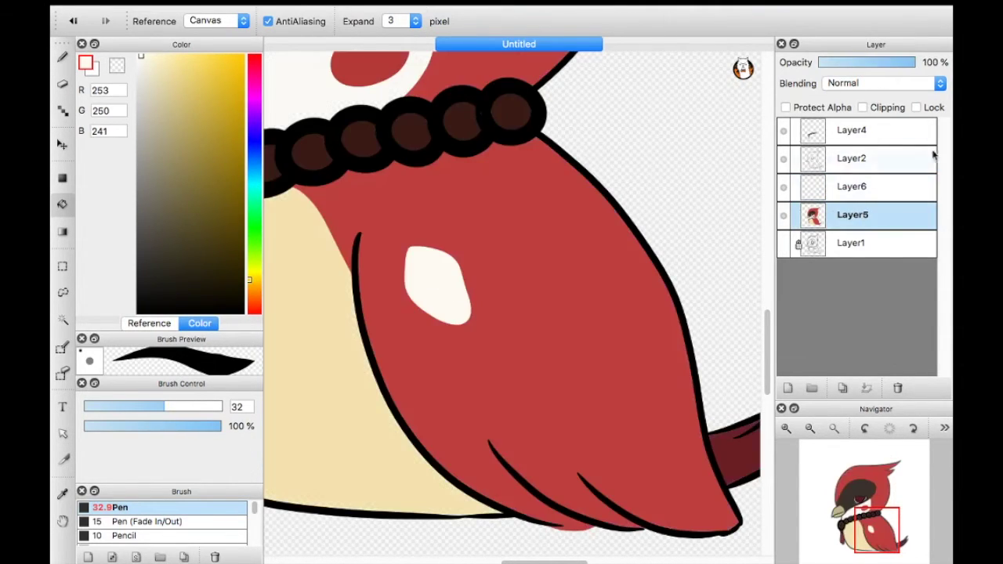
click(149, 323)
click(63, 56)
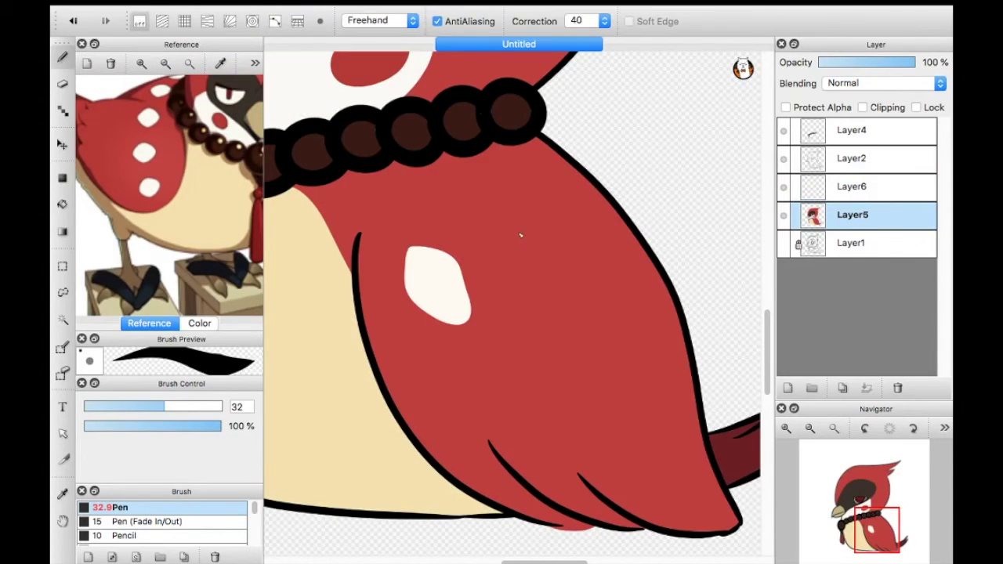
Outline and fill a second and a third white spot on the wing
drag(529, 276, 550, 244)
key(g)
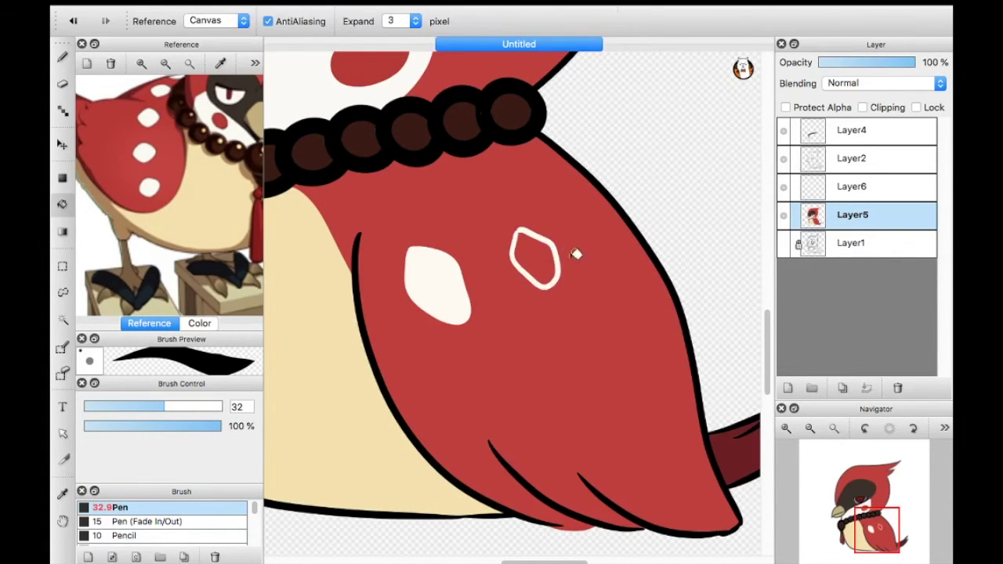
click(535, 259)
scroll(509, 274, down, 3)
key(b)
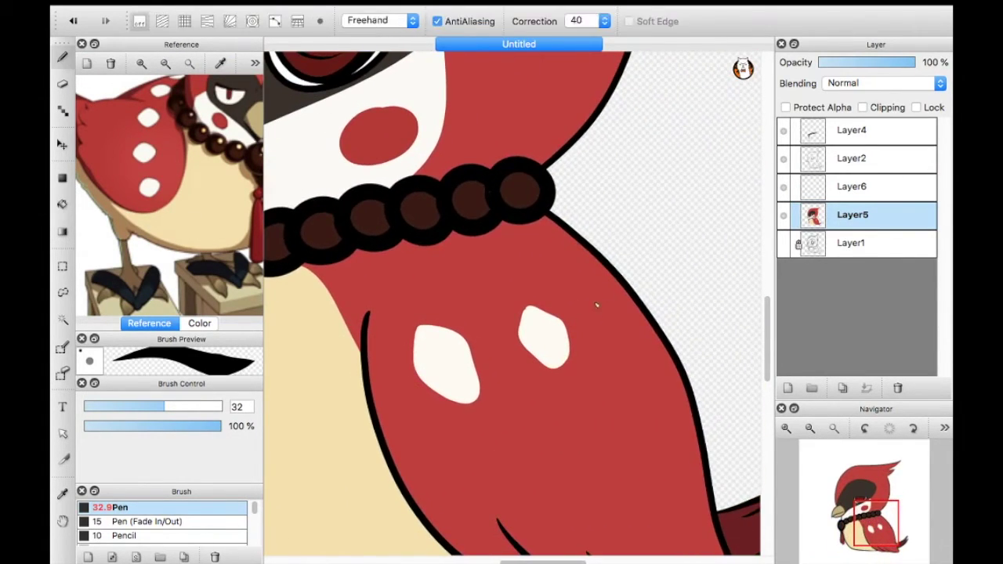
drag(595, 299, 625, 344)
key(ctrl+z)
key(g)
click(621, 307)
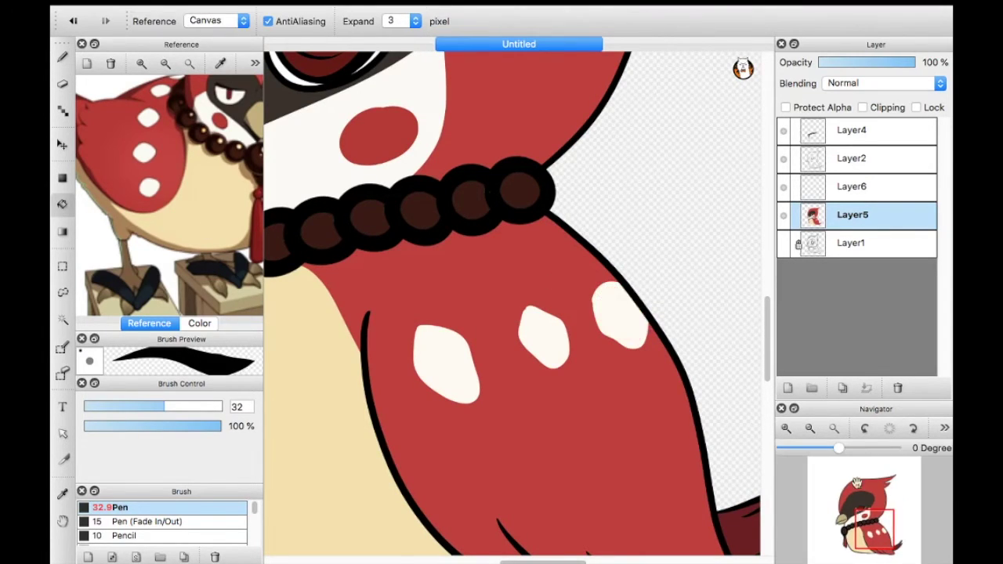
Fit the whole bird in view and merge the line layers down into Layer5
drag(870, 518, 854, 502)
drag(157, 196, 142, 181)
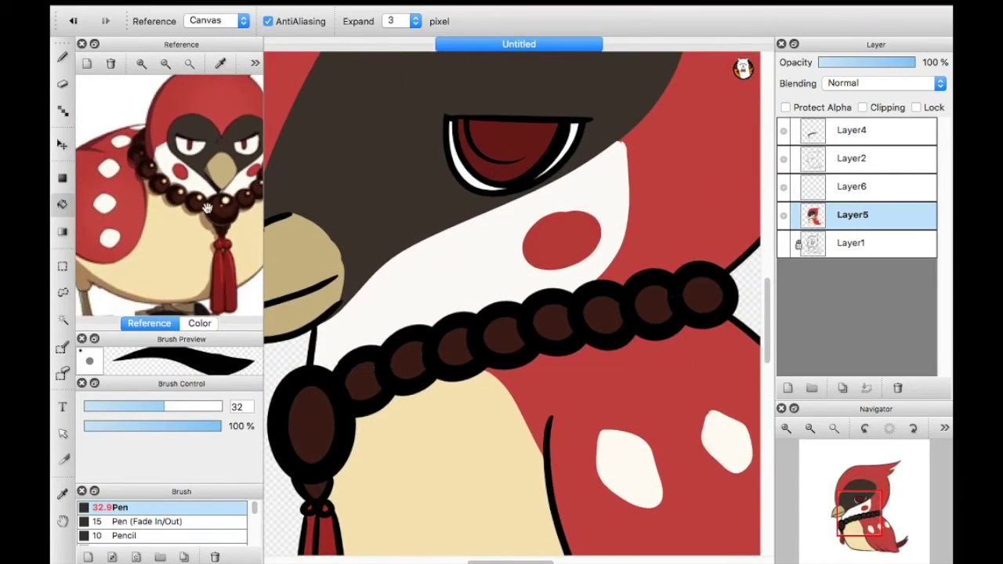
drag(854, 502, 855, 478)
mouse_move(188, 196)
mouse_down()
mouse_move(202, 210)
mouse_move(169, 180)
mouse_up()
key(ctrl+0)
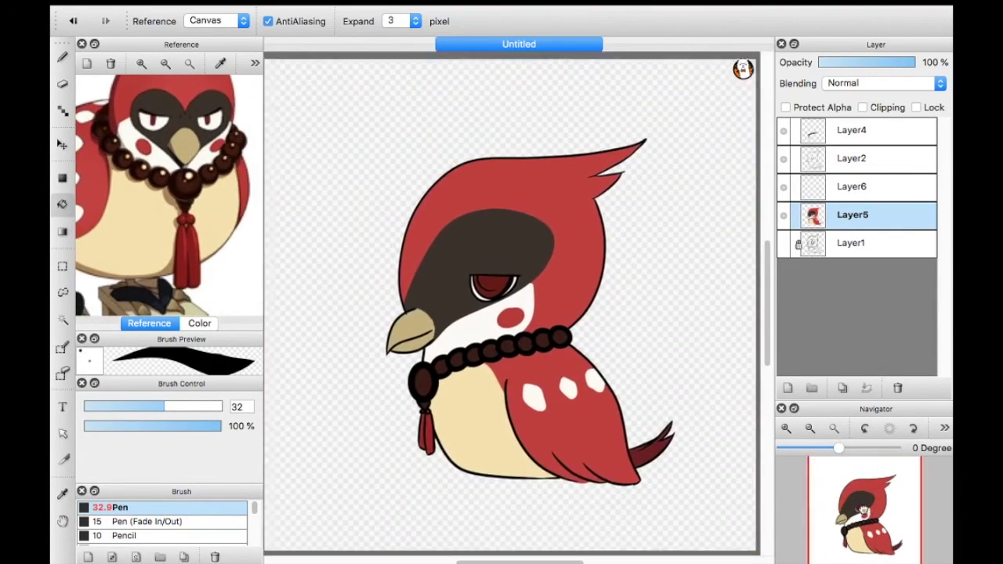
click(810, 139)
key(ctrl+e)
key(ctrl+e)
key(ctrl+e)
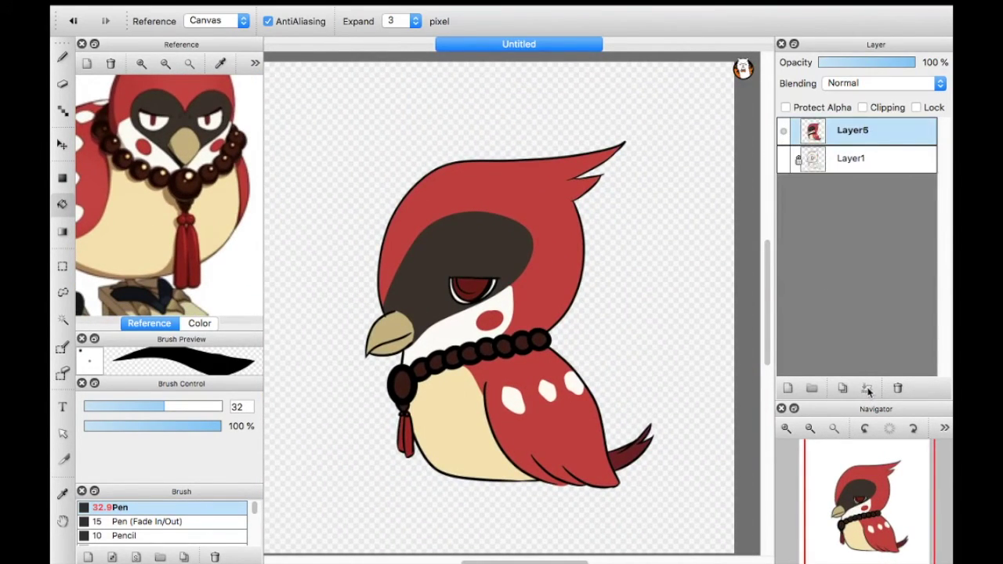
Unlock and delete sketch layer Layer1, then begin a free transform of the bird
click(840, 164)
click(916, 107)
click(898, 388)
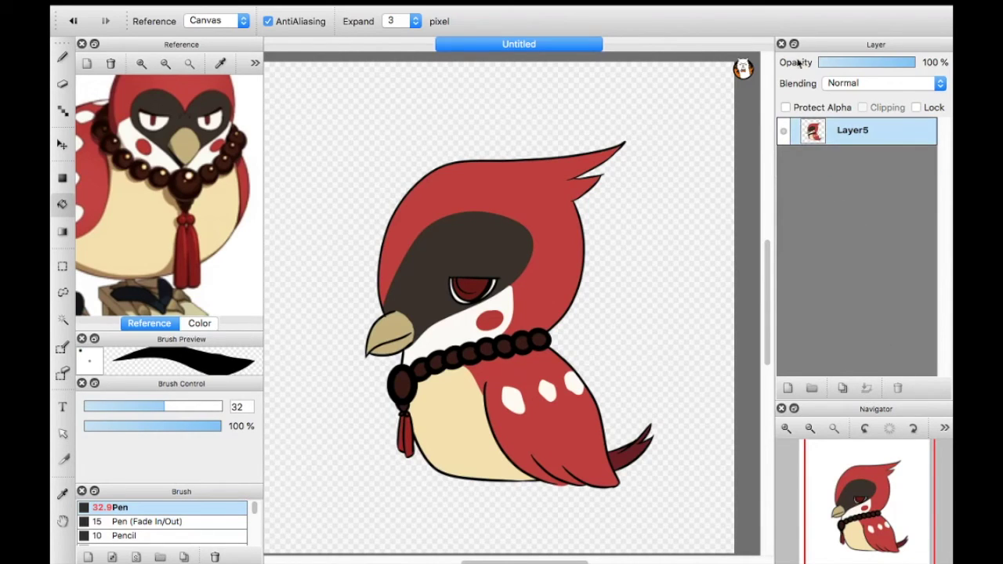
key(ctrl+t)
scroll(427, 274, down, 2)
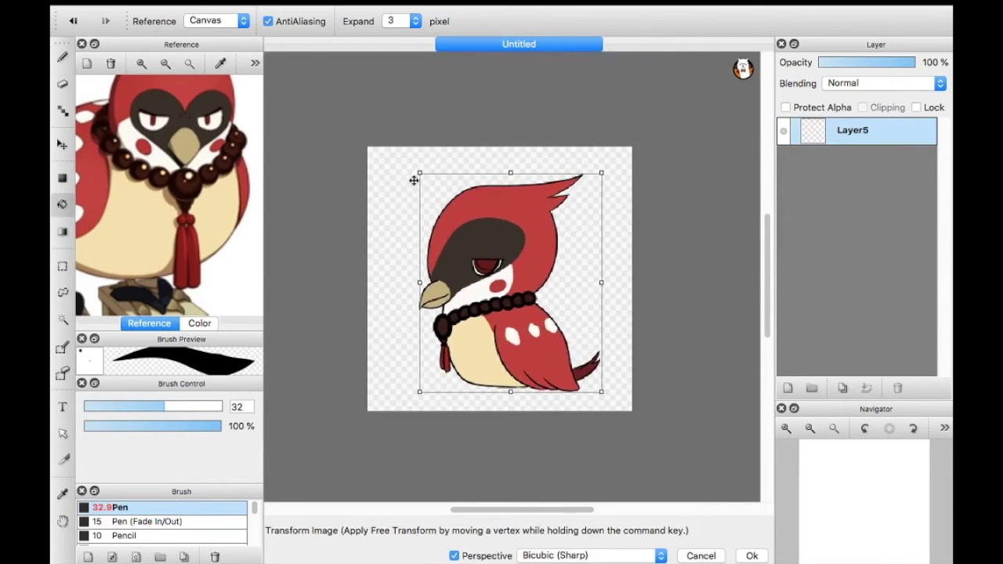
Drag the merged cardinal's Transform box a few pixels to the left
drag(511, 309, 502, 304)
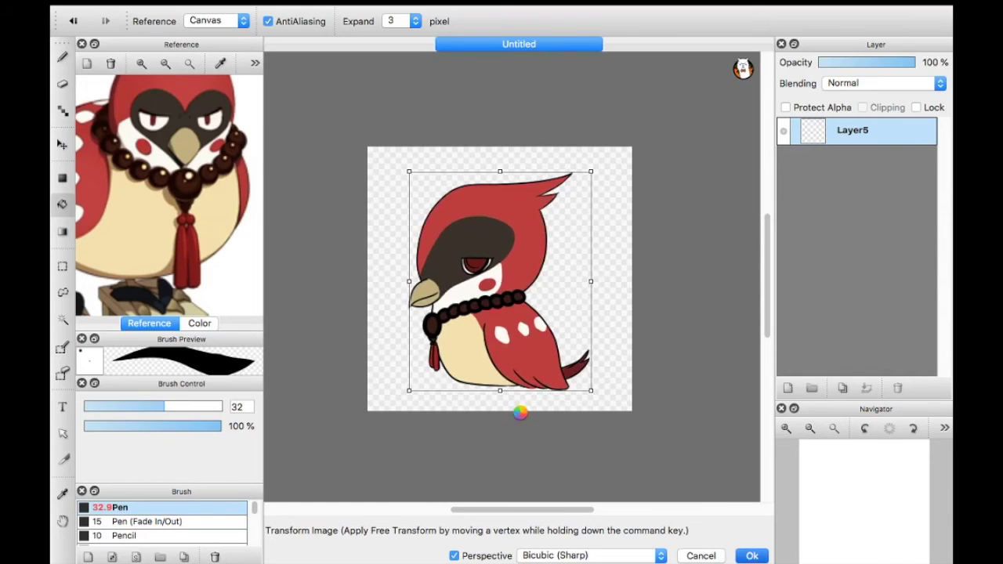